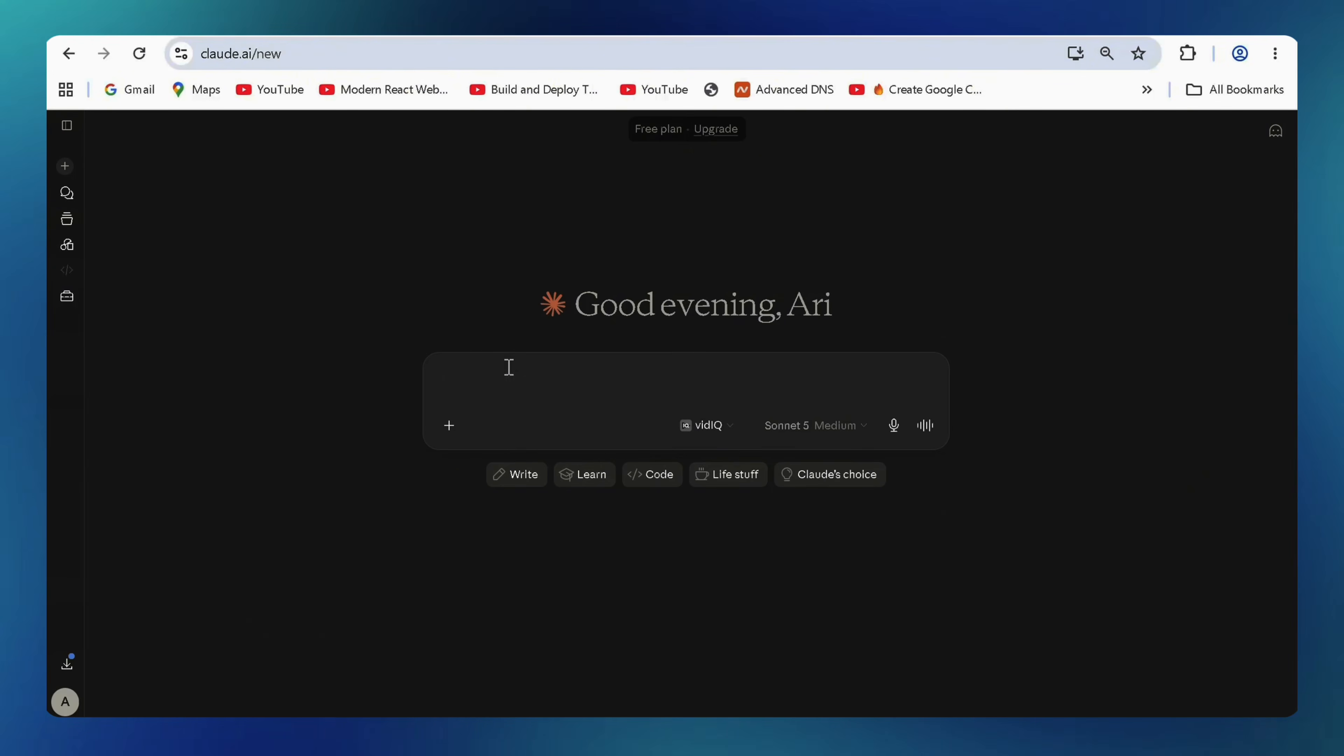
Paste the AI Animation Cartoon Sequence Director prompt into a new chat and review the prompt template document
key("ctrl+v")
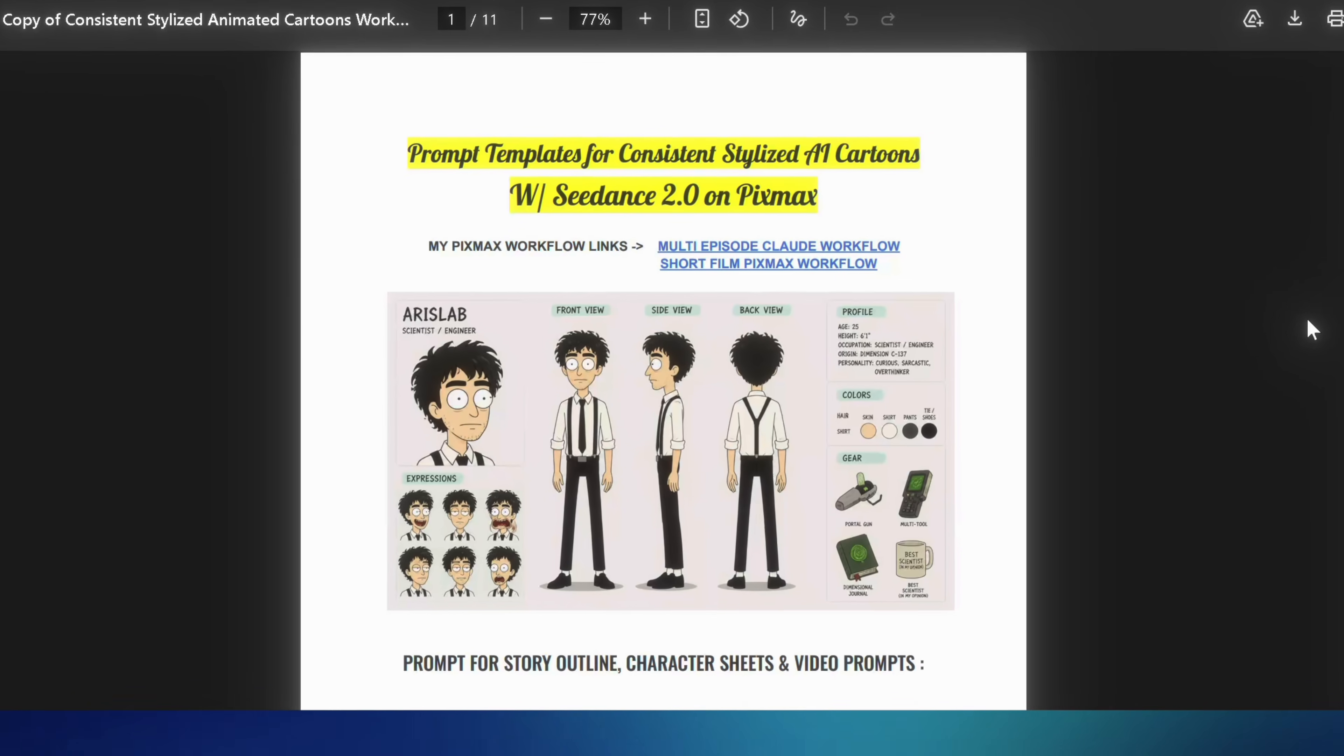
scroll(1222, 345, "down", 5)
scroll(1222, 359, "down", 10)
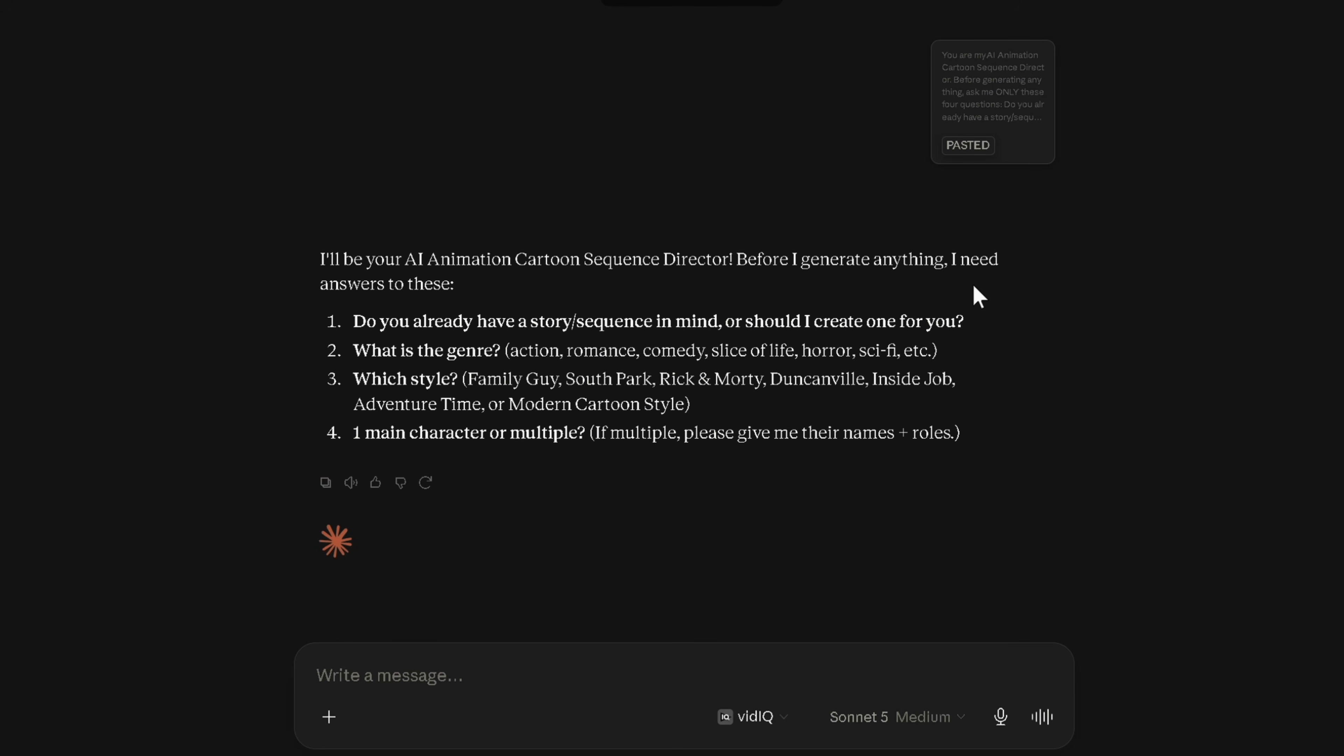
Answer with comedy, Adventure Time and multiple characters, requesting a 30-second medieval wartime form-signing sequence of 3 scenes with 3-4 shots each
left_click(425, 674)
type("Comedy, Adventure Time, multiple characters.")
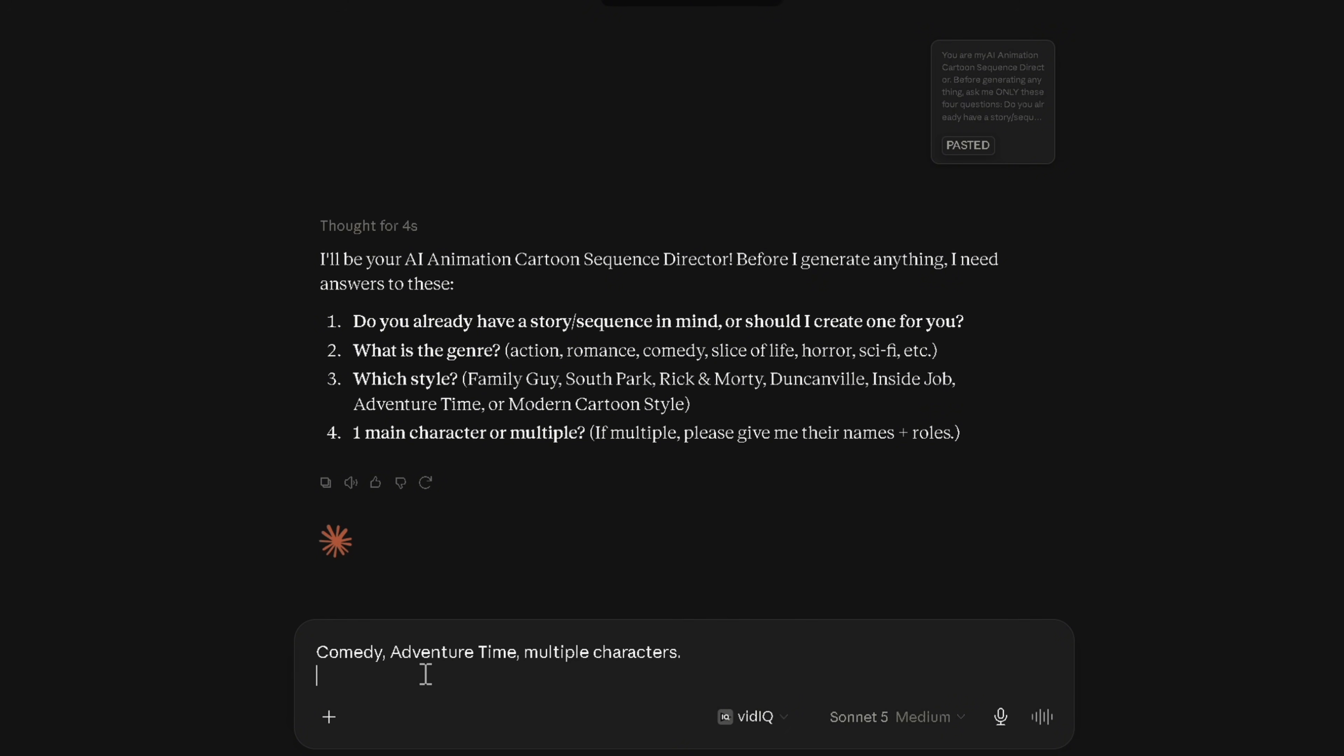
key("Return")
type("create one, make a medieval wartime comedy sequence about a person running before the war starts talking about signing a form and under going inspection of weapons before they can commence. about 30 seconds long and about 3 scenes with 3-4 shots each. you choose names and roles.")
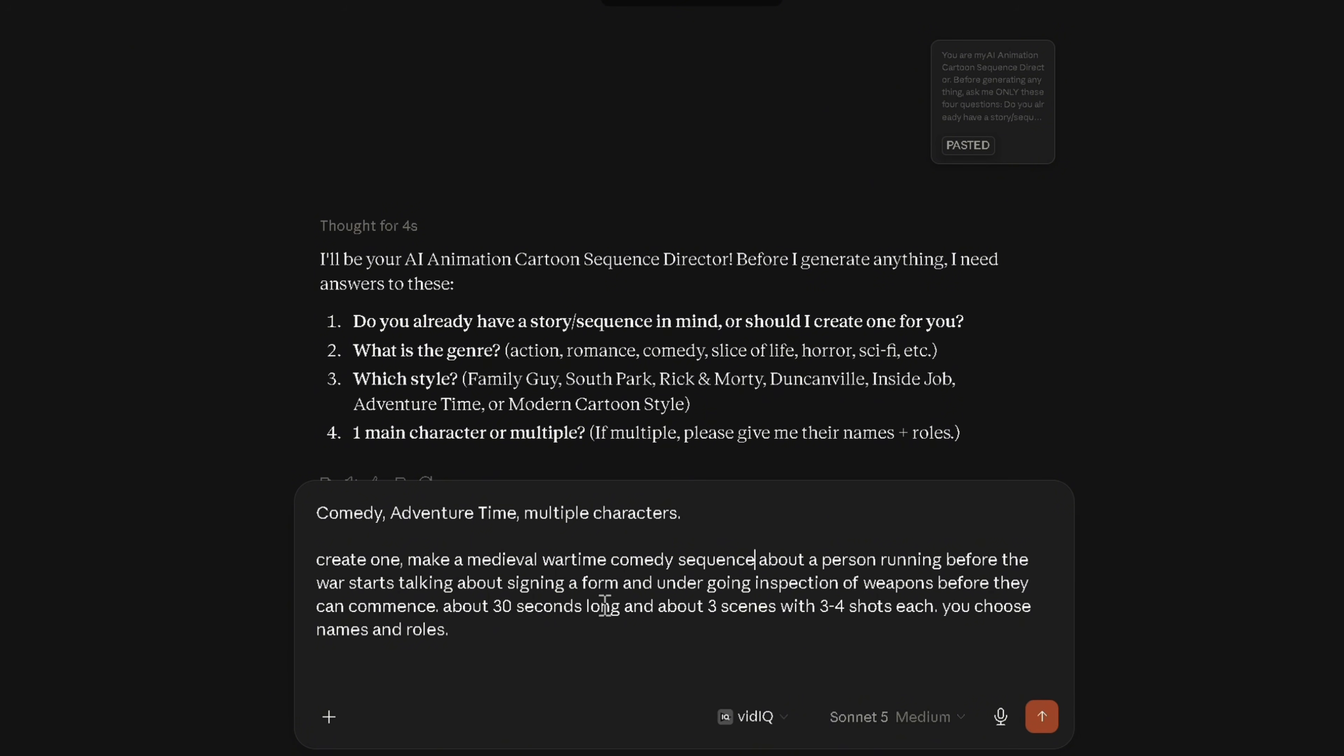
key("Return")
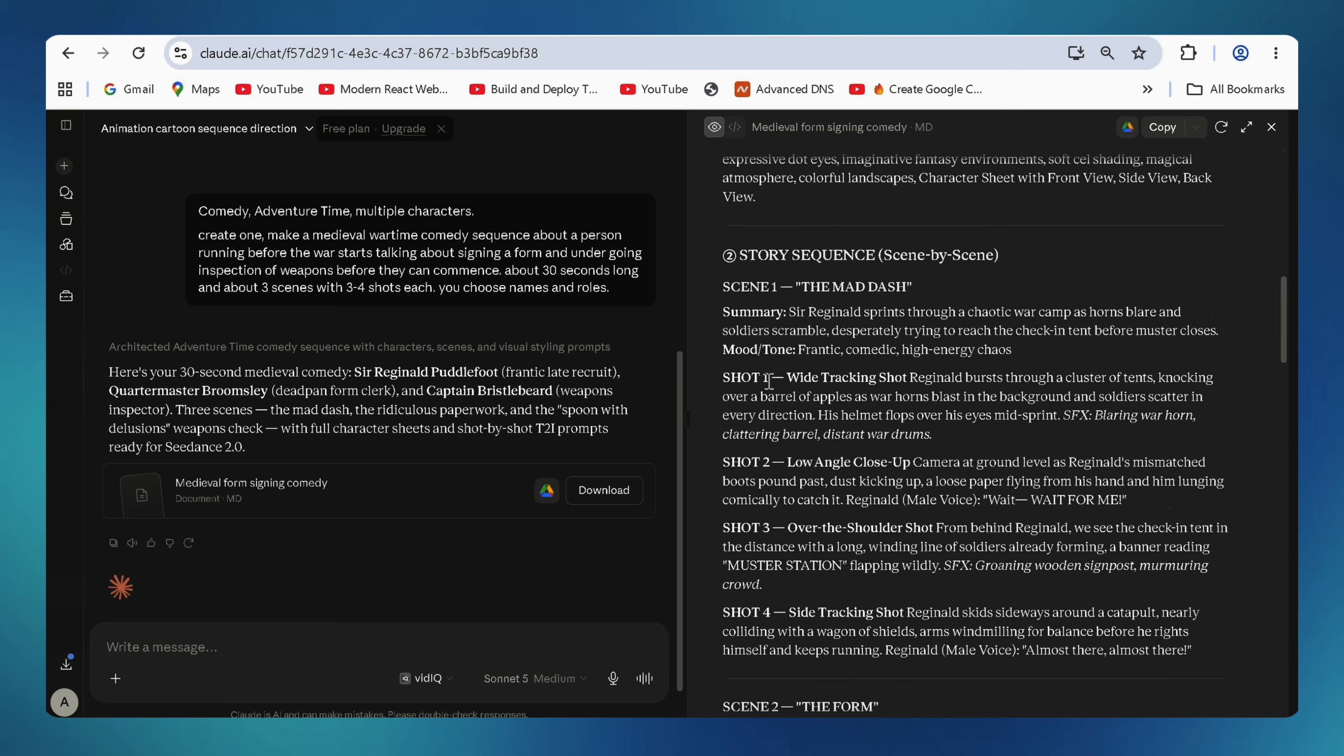
scroll(768, 384, "up", 20)
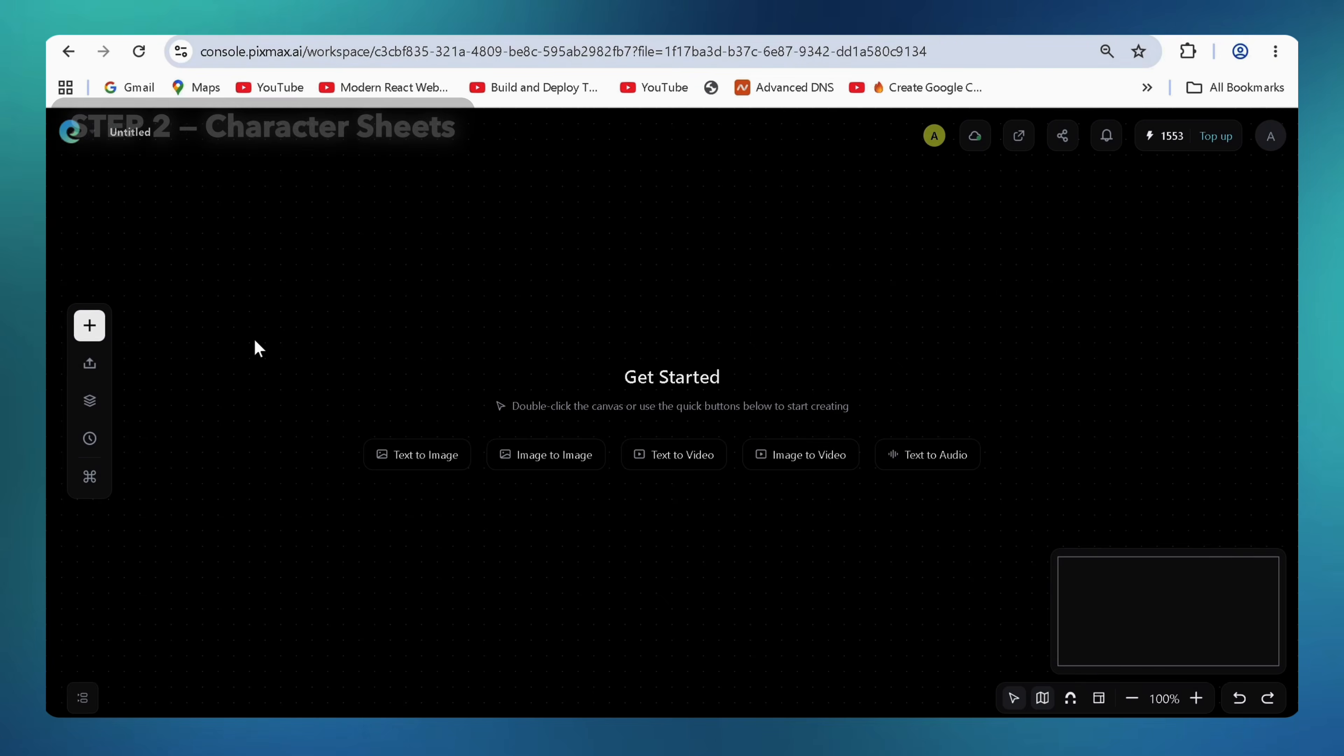
In the Pixmax workspace, add an image node and fill its prompt with Claude's Character 1 General Thistlewick description
right_click(431, 311)
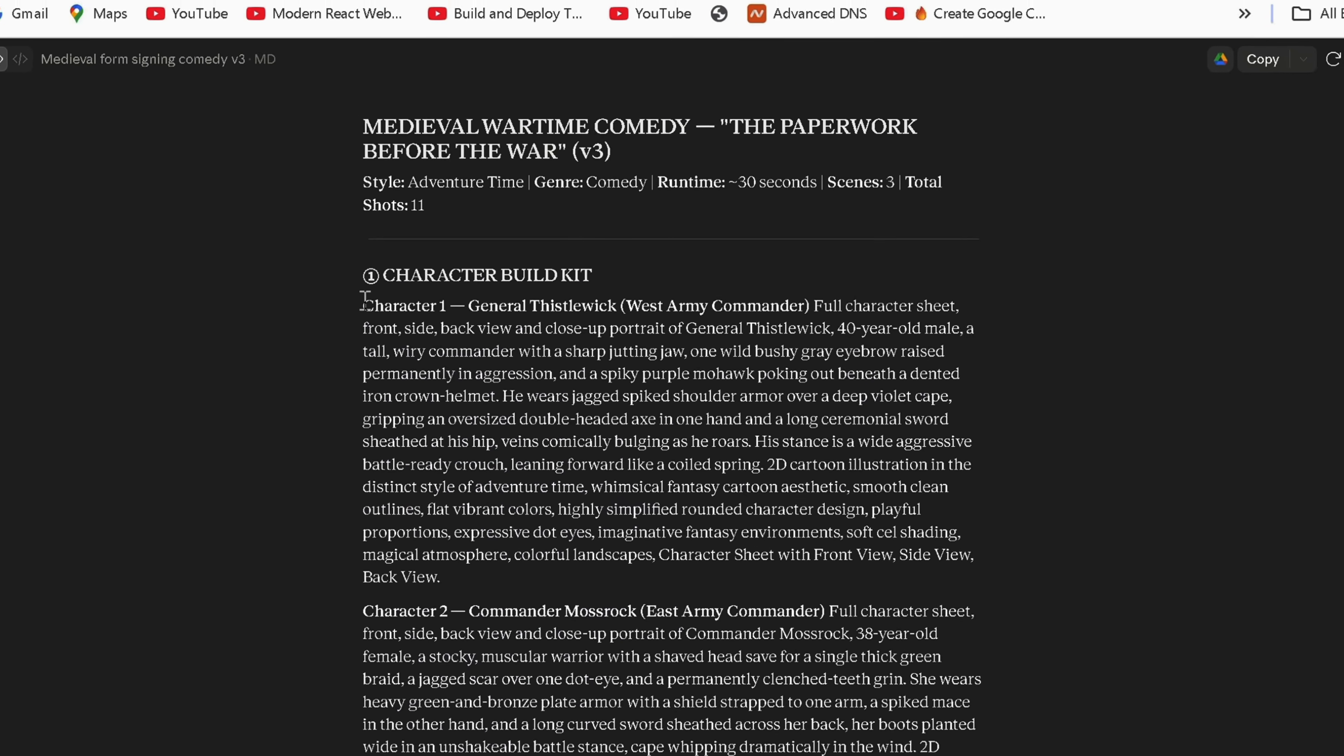
left_click_drag(417, 330, 503, 559)
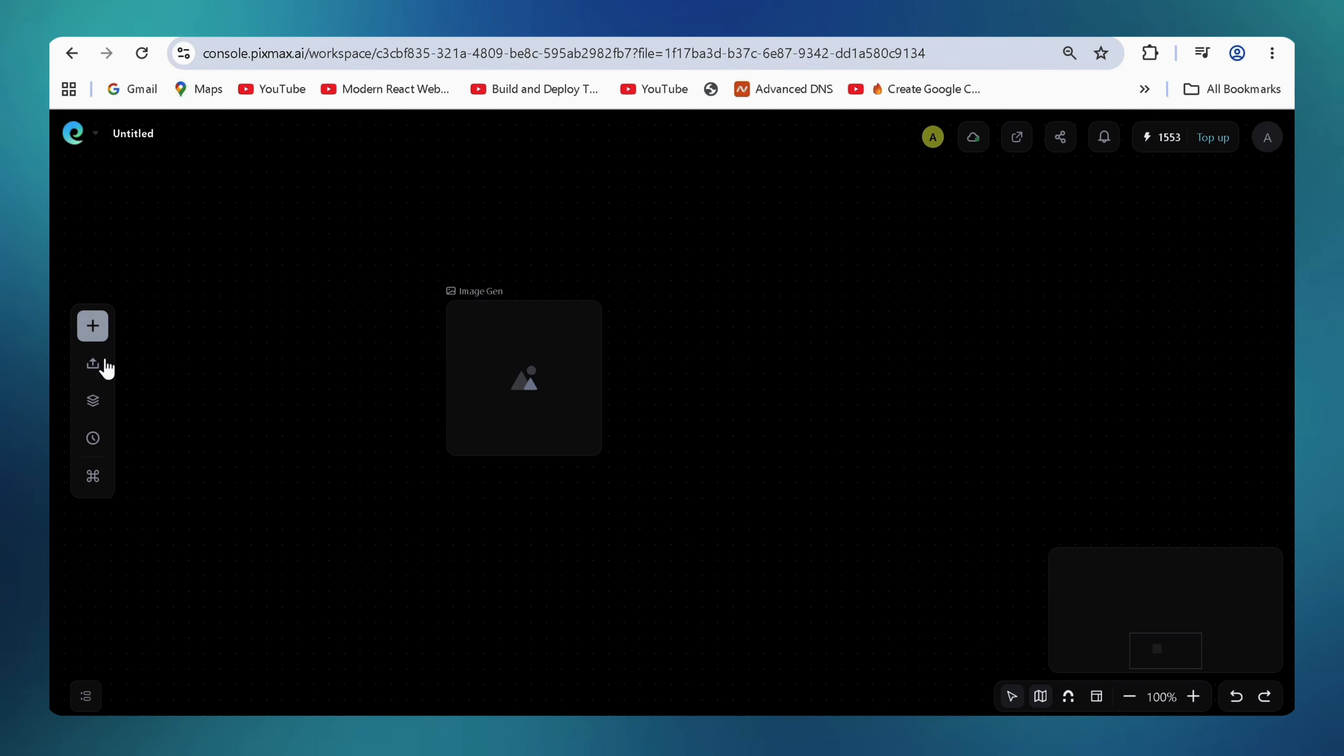
left_click(489, 391)
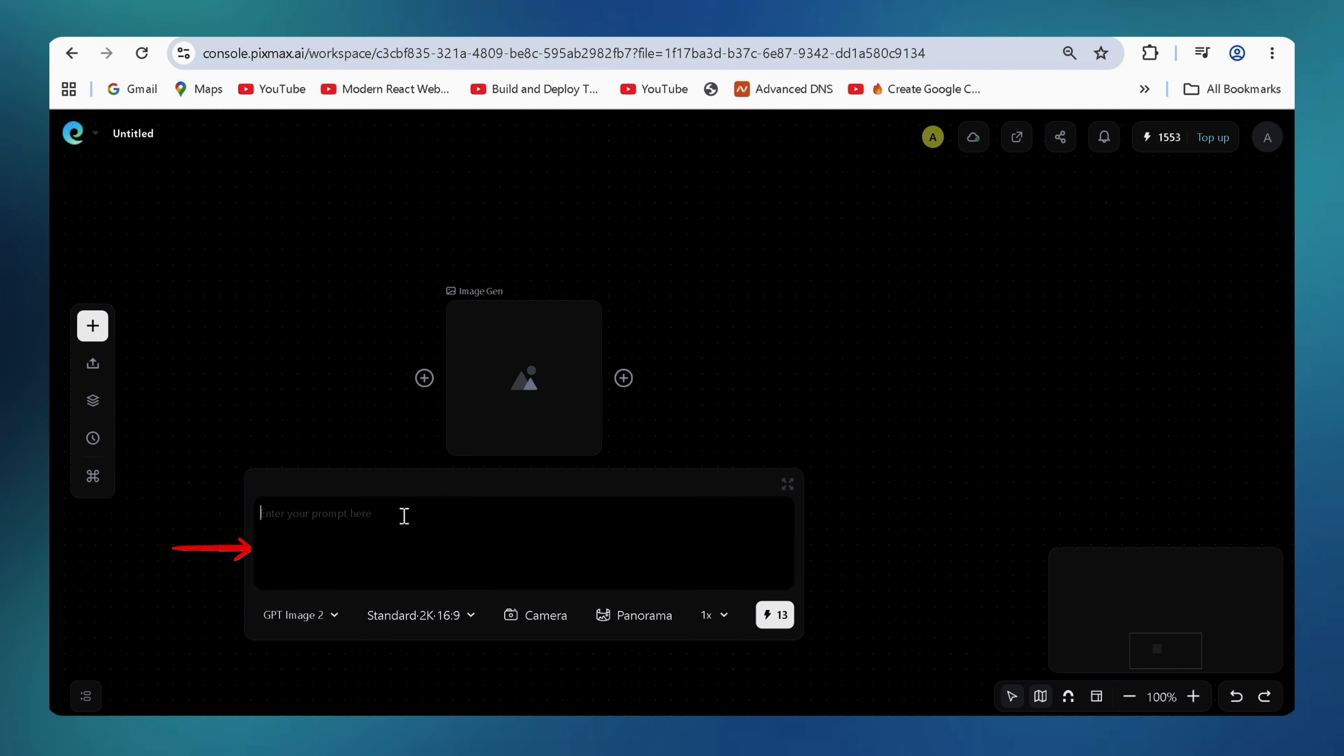
key("ctrl+v")
Set the General Thistlewick node to GPT Image 2 with Standard quality, 1K resolution and 16:9 aspect ratio
left_click(333, 615)
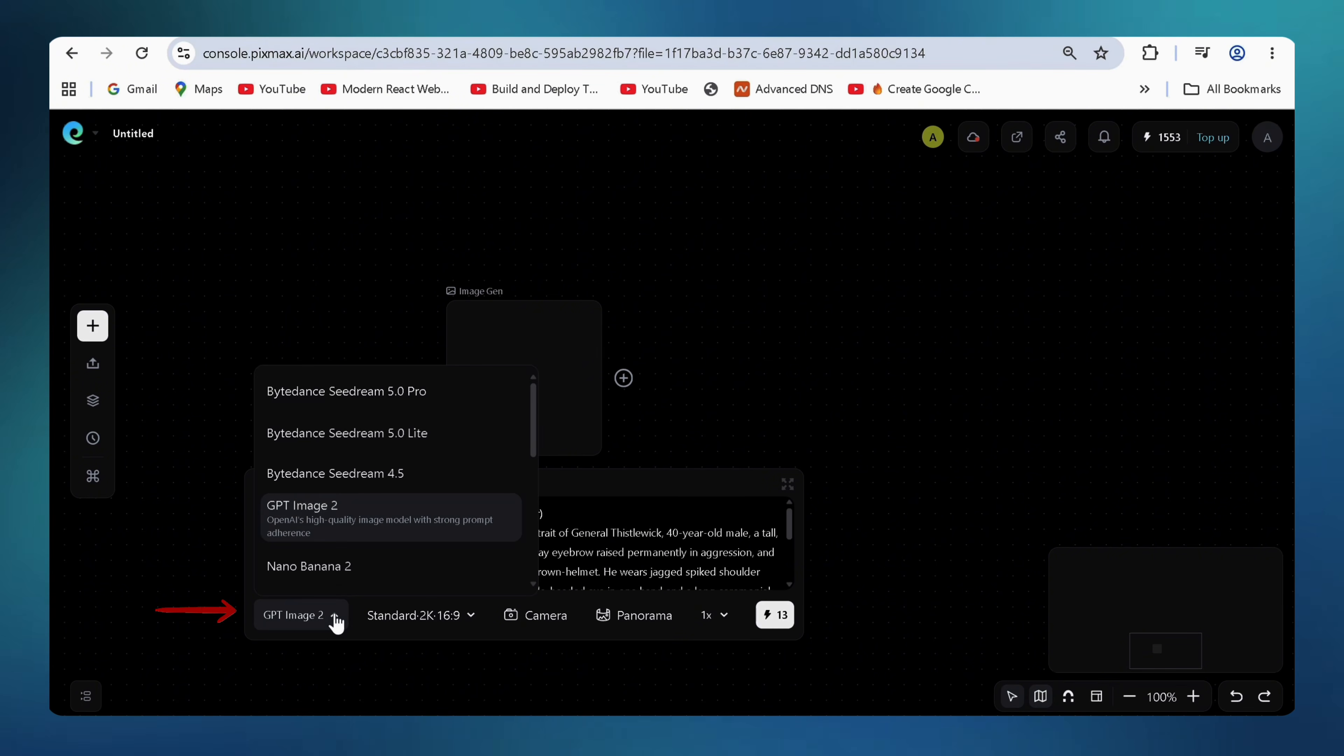
scroll(362, 529, "down", 4)
scroll(360, 531, "up", 4)
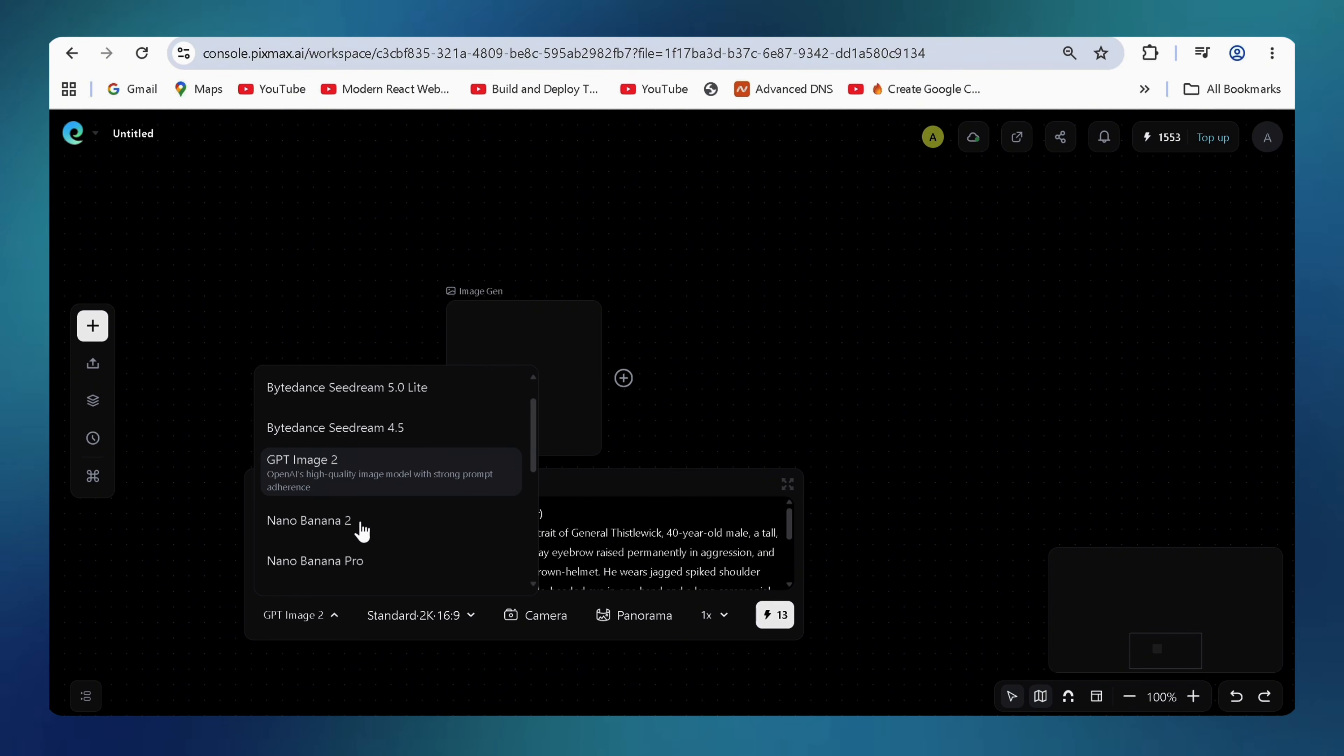
left_click(392, 490)
left_click(417, 624)
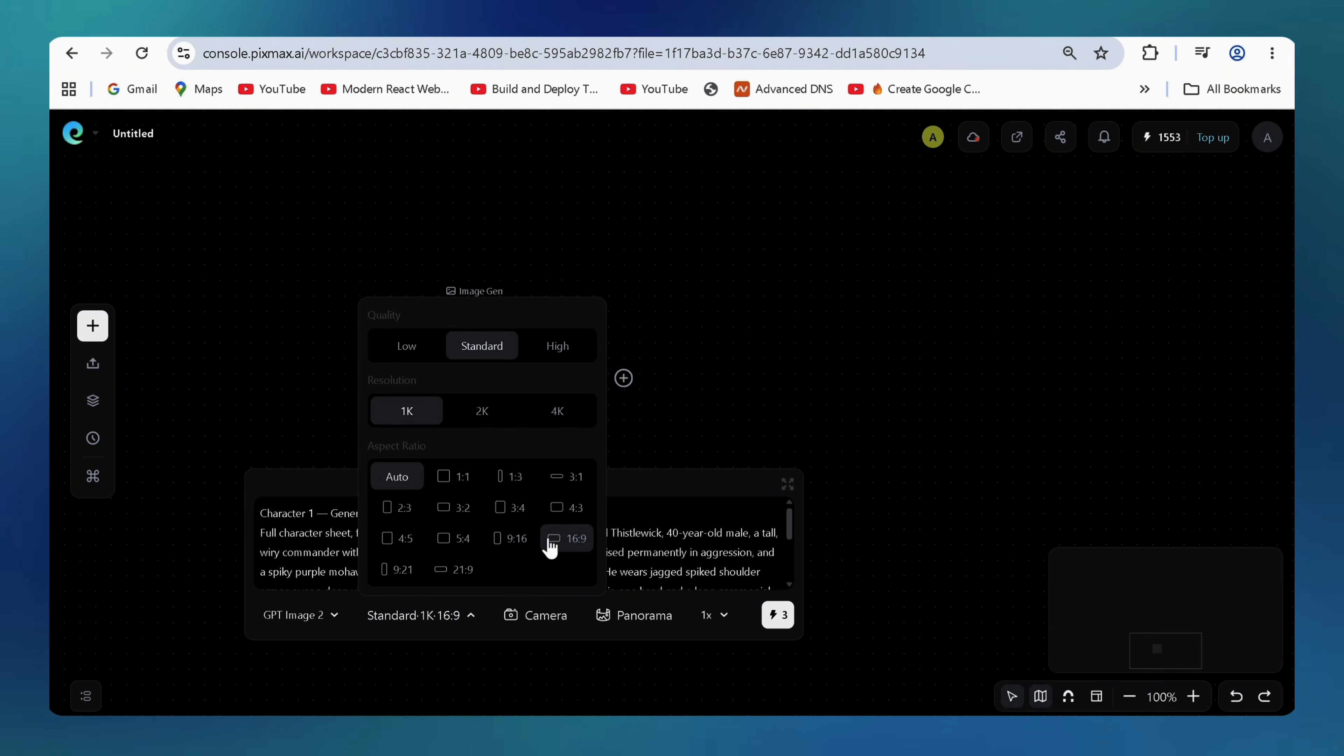
left_click(684, 561)
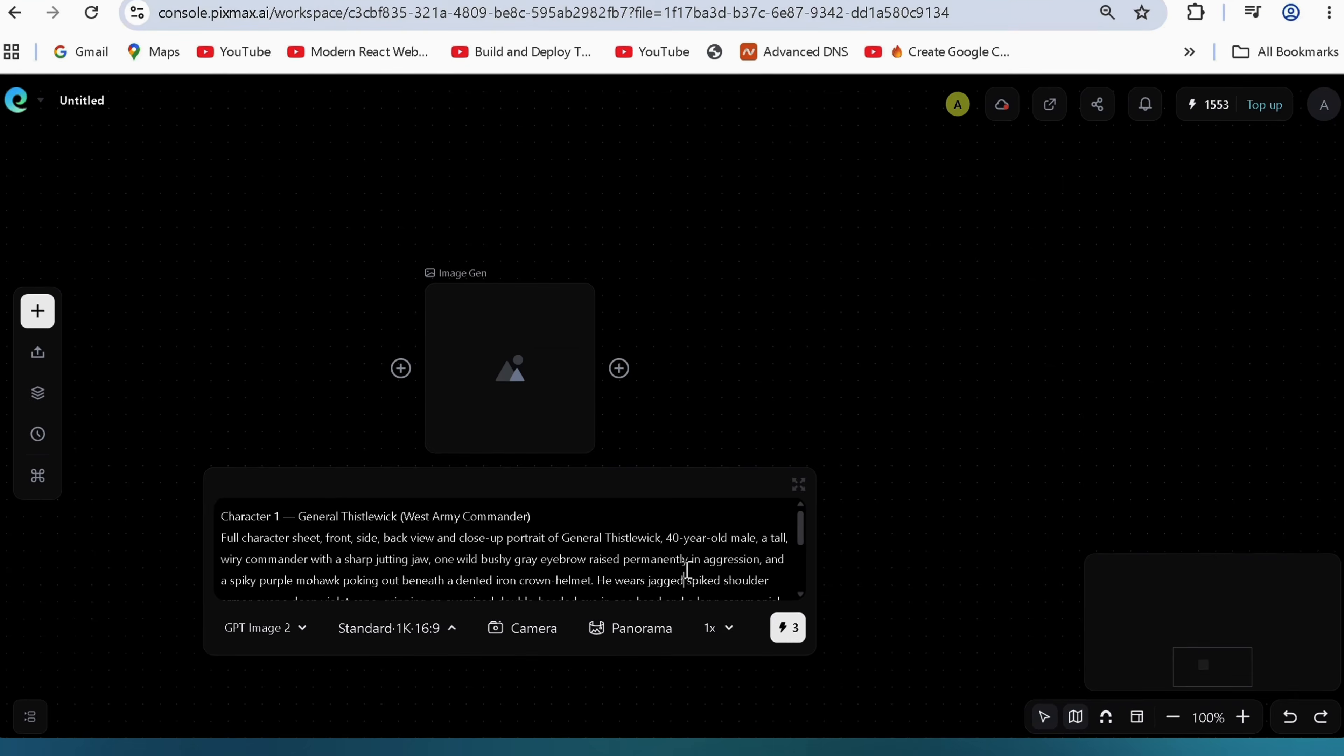
left_click(312, 381)
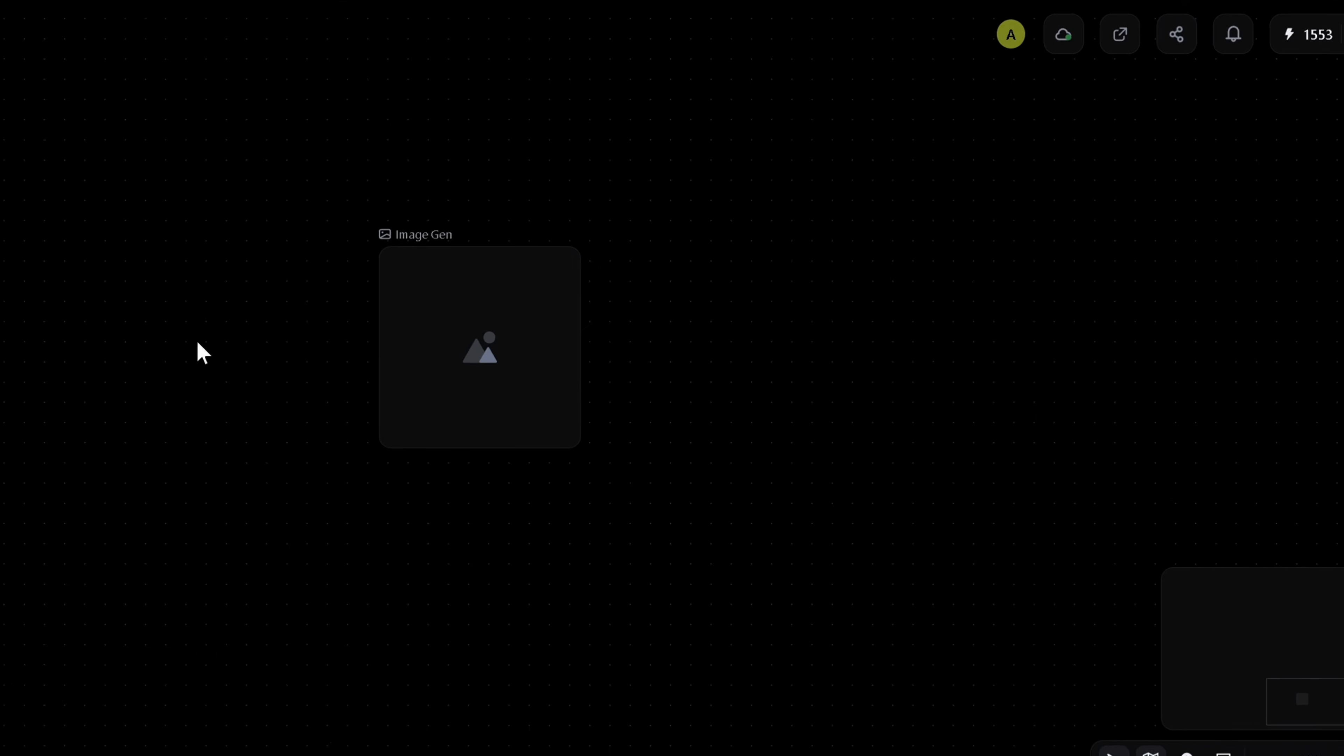
Upload the reference portrait beside the General Thistlewick node and connect it as the node's image input
right_click(198, 343)
left_click(217, 368)
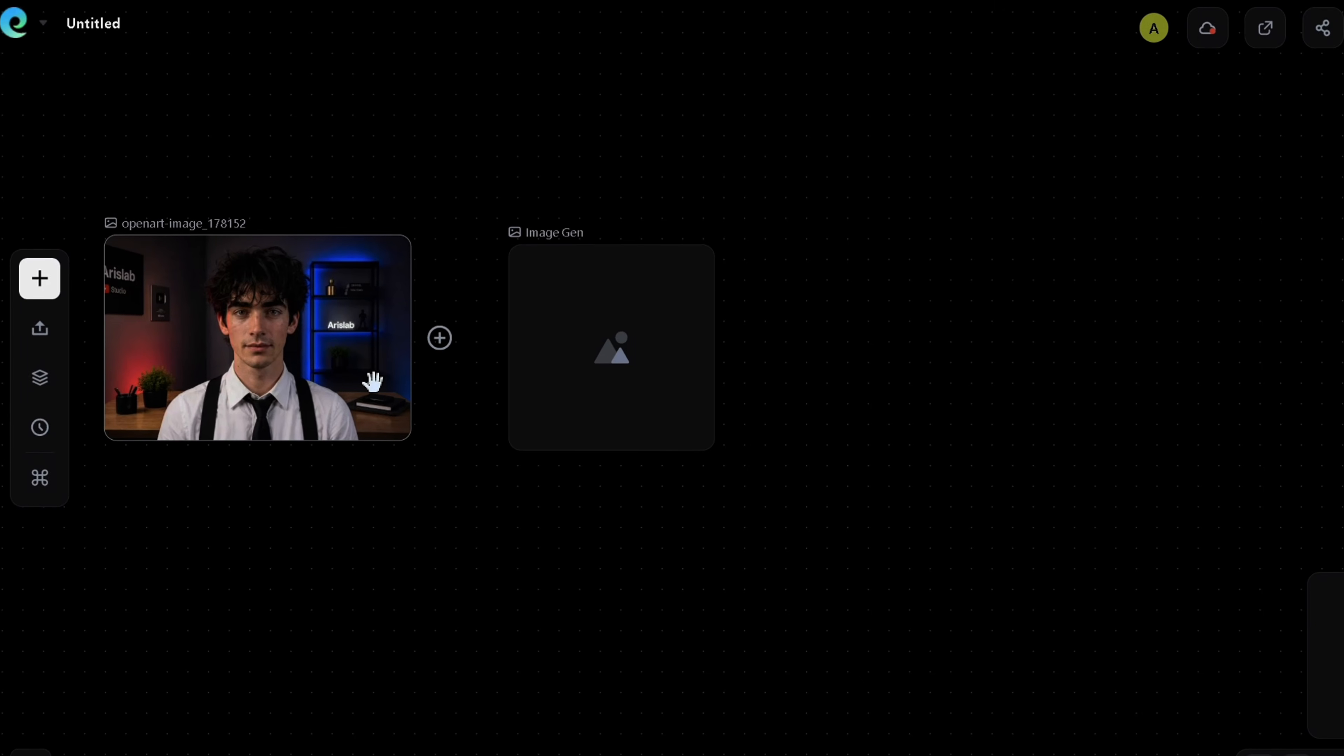
left_click_drag(438, 338, 529, 349)
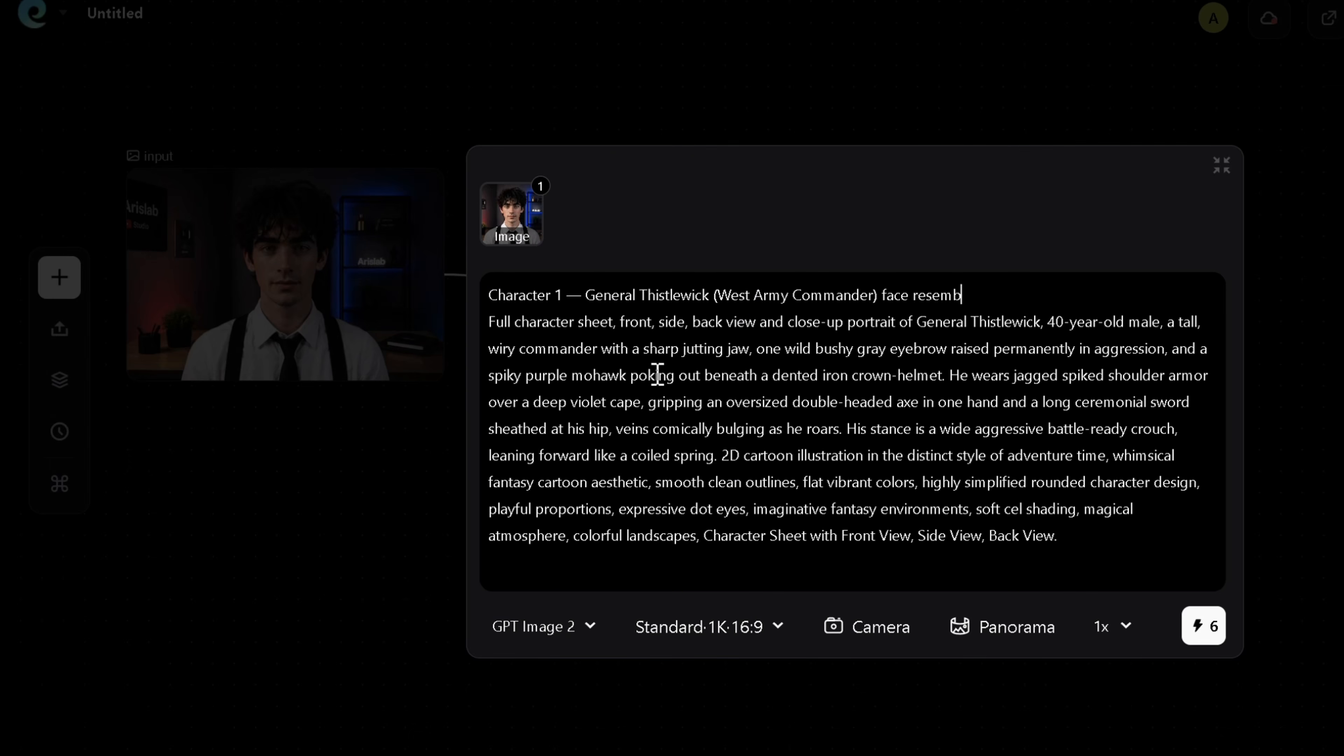
key("Return")
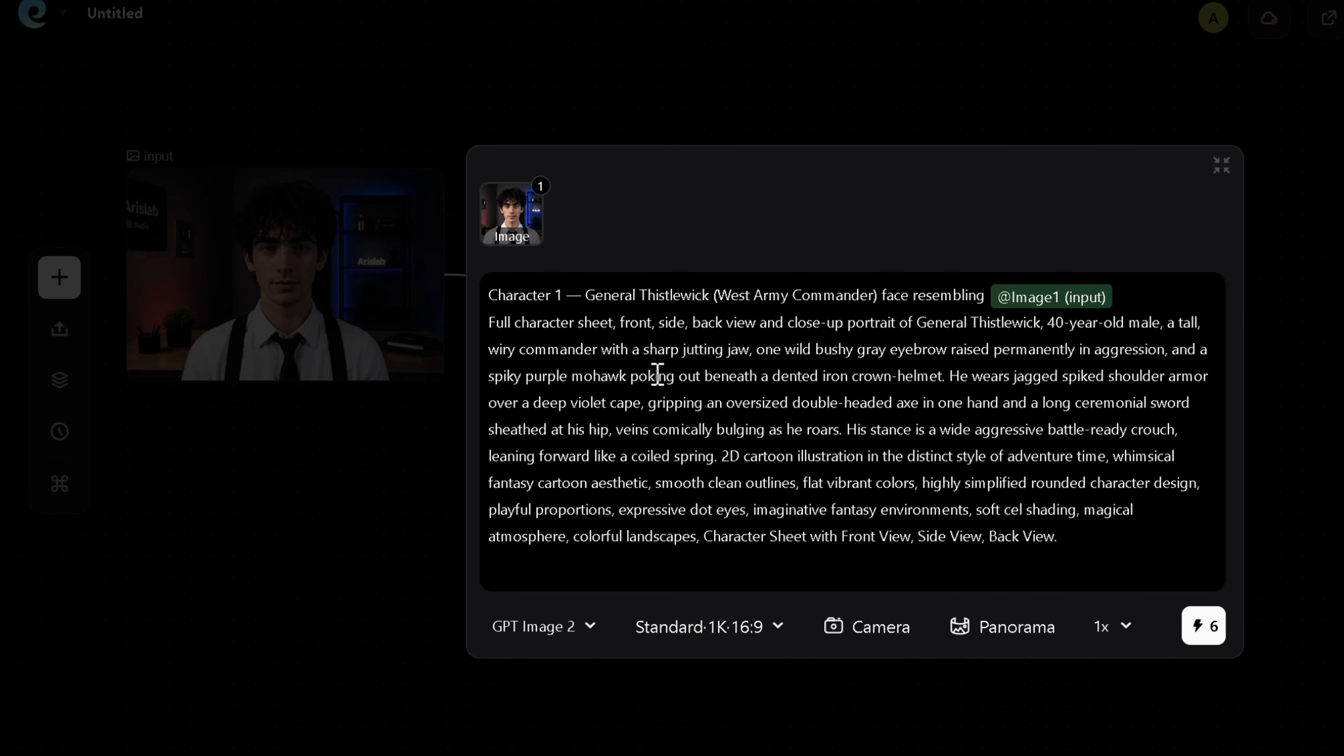
left_click(1197, 638)
scroll(564, 558, "down", 3)
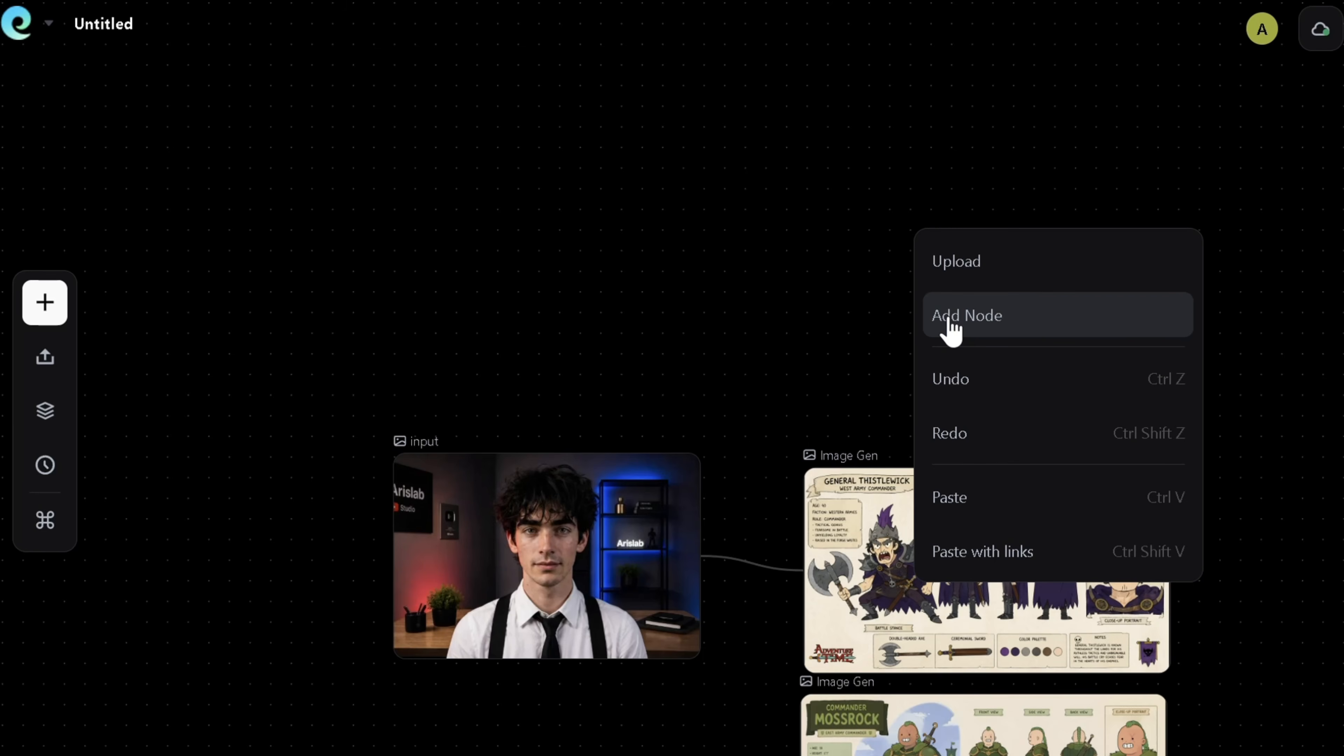
Add an image node above the portrait, connect the portrait to it, and enter the Adventure Time 2D cartoon style prompt
mouse_move(954, 331)
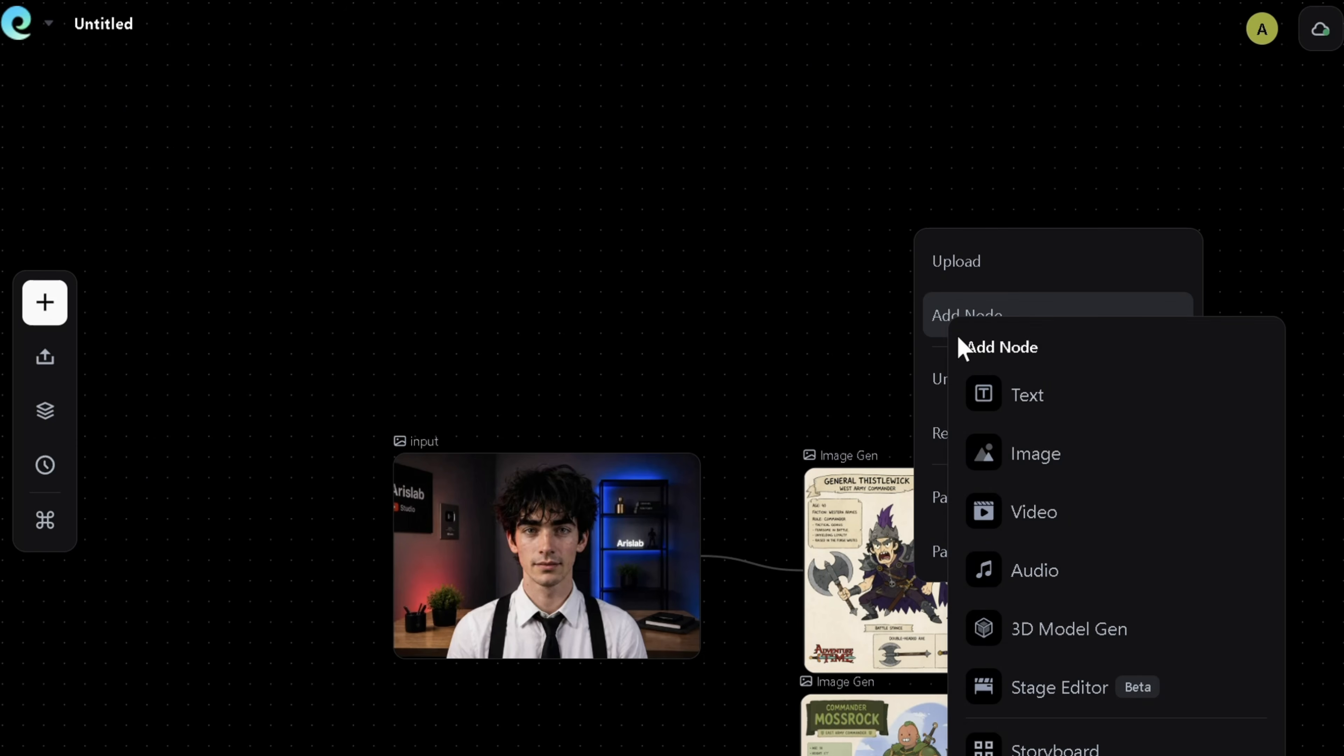
left_click(1015, 455)
left_click(935, 279)
left_click_drag(936, 279, 525, 156)
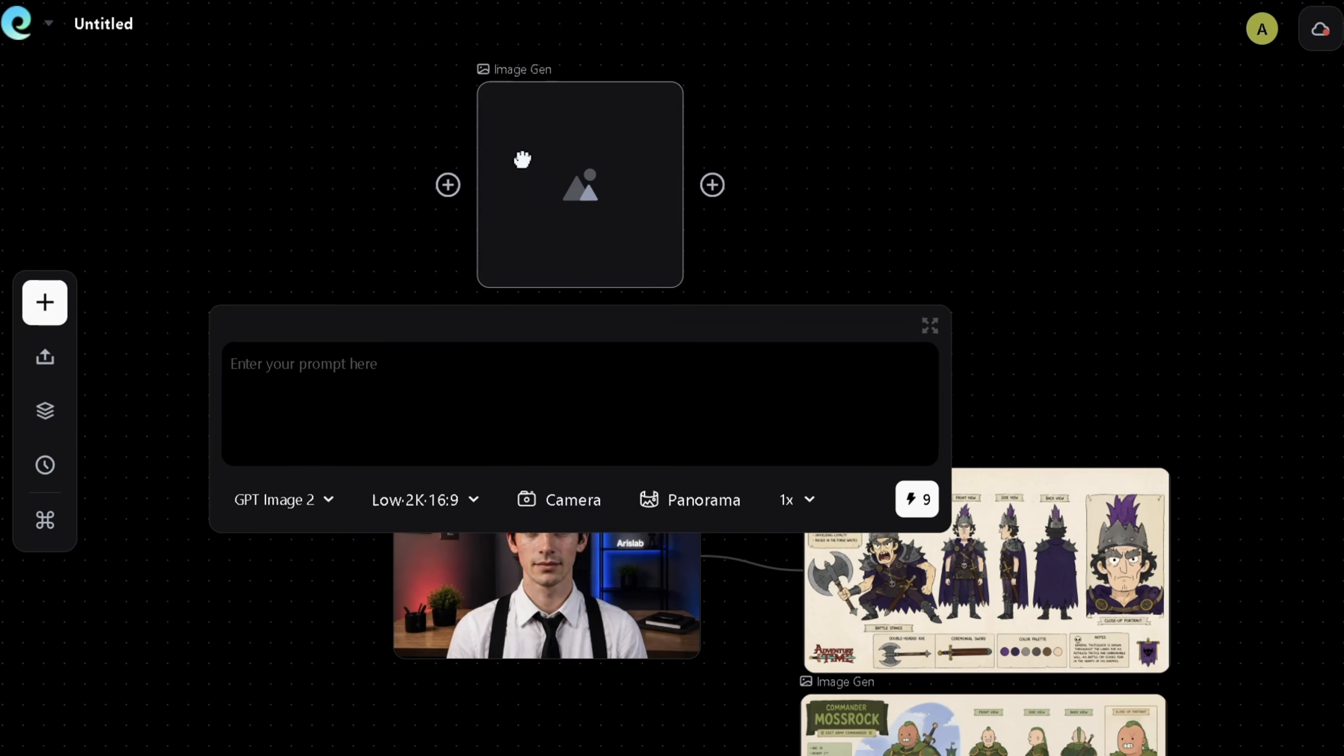
left_click(516, 564)
left_click_drag(728, 542, 564, 265)
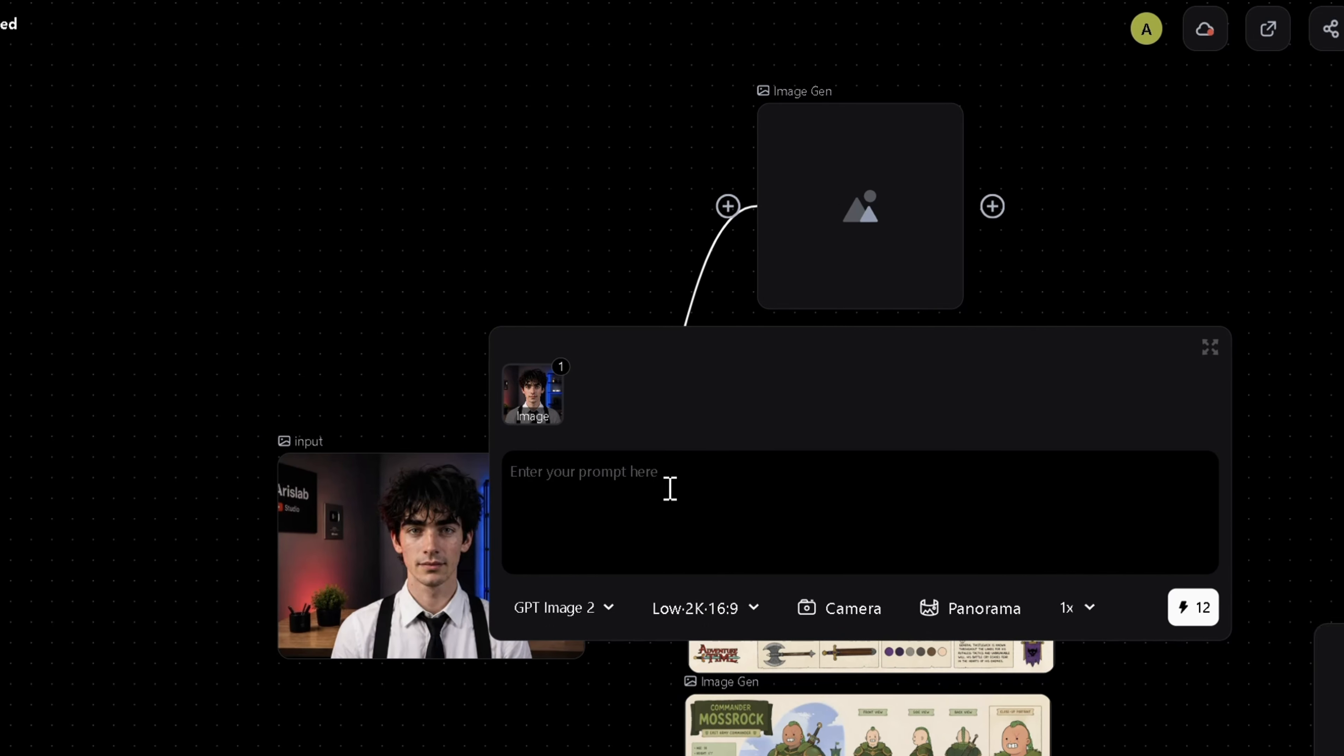
type("Adventure Time - 2D cartoon illustration in the distinct style of adventure time, whimsical fantasy cartoon aesthetic, smooth clean outlines, flat vibrant colors, highly simplified rounded character design, playful proportions, expressive dot eyes, imaginative fantasy environments, soft cel shading, magical atmosphere, colorful landscapes, Character Sheet with Front View, Side View, Back View.")
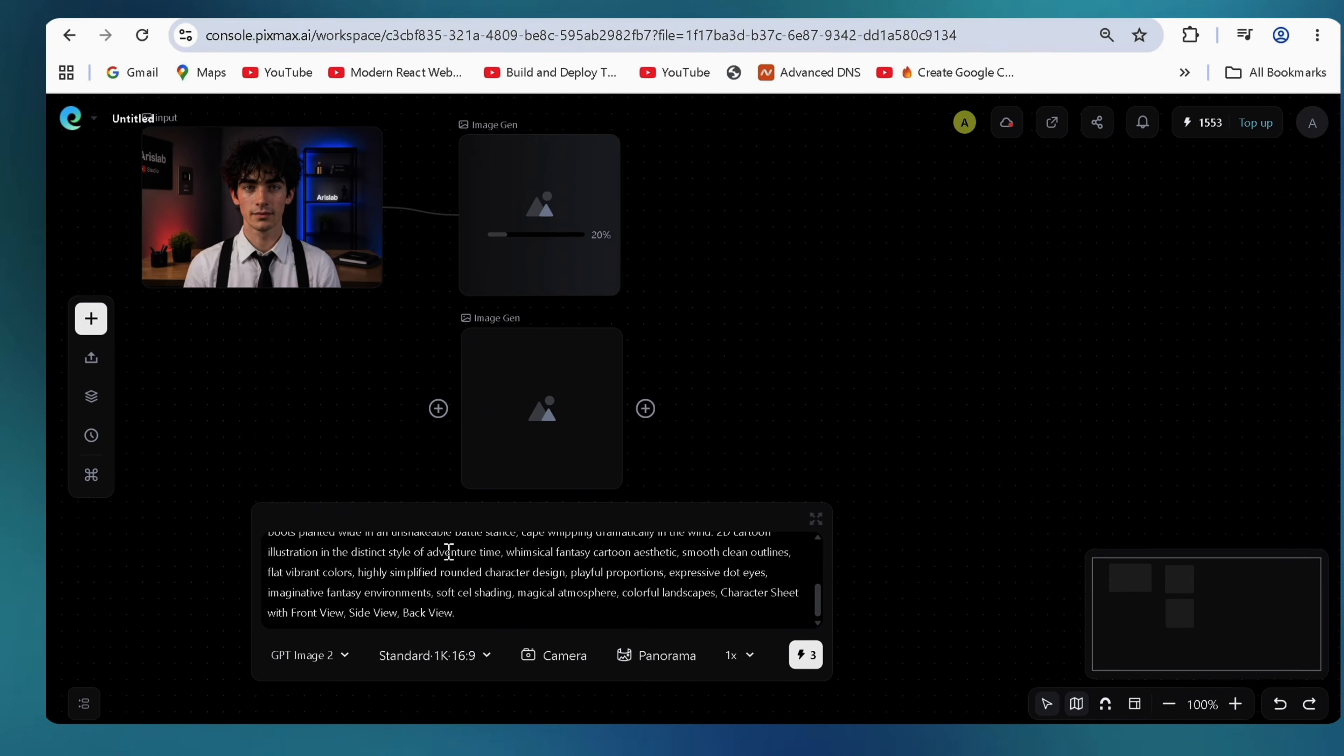
Generate the Commander Mossrock sheet, and add an image node below it to generate the Character 3 Quartermaster Broomsley sheet
left_click(779, 649)
left_click_drag(603, 412, 749, 375)
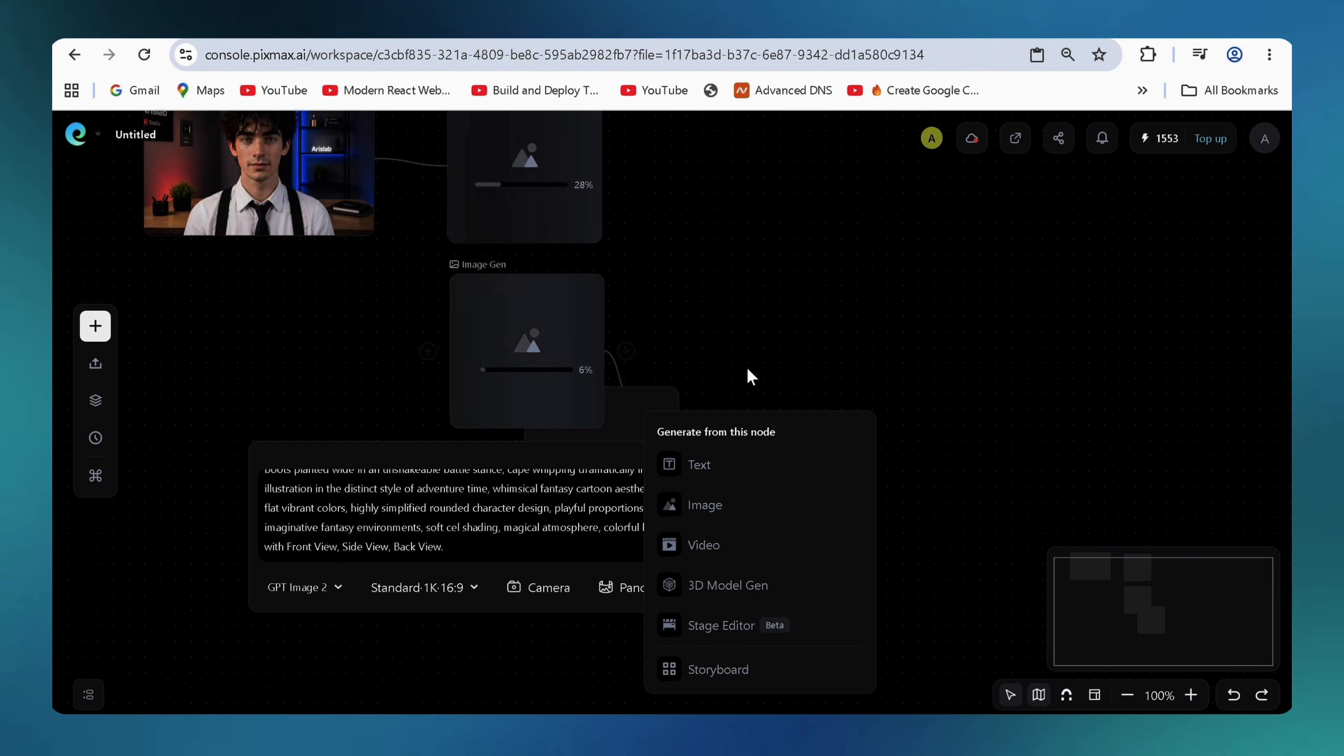
left_click(699, 504)
left_click_drag(418, 278, 690, 464)
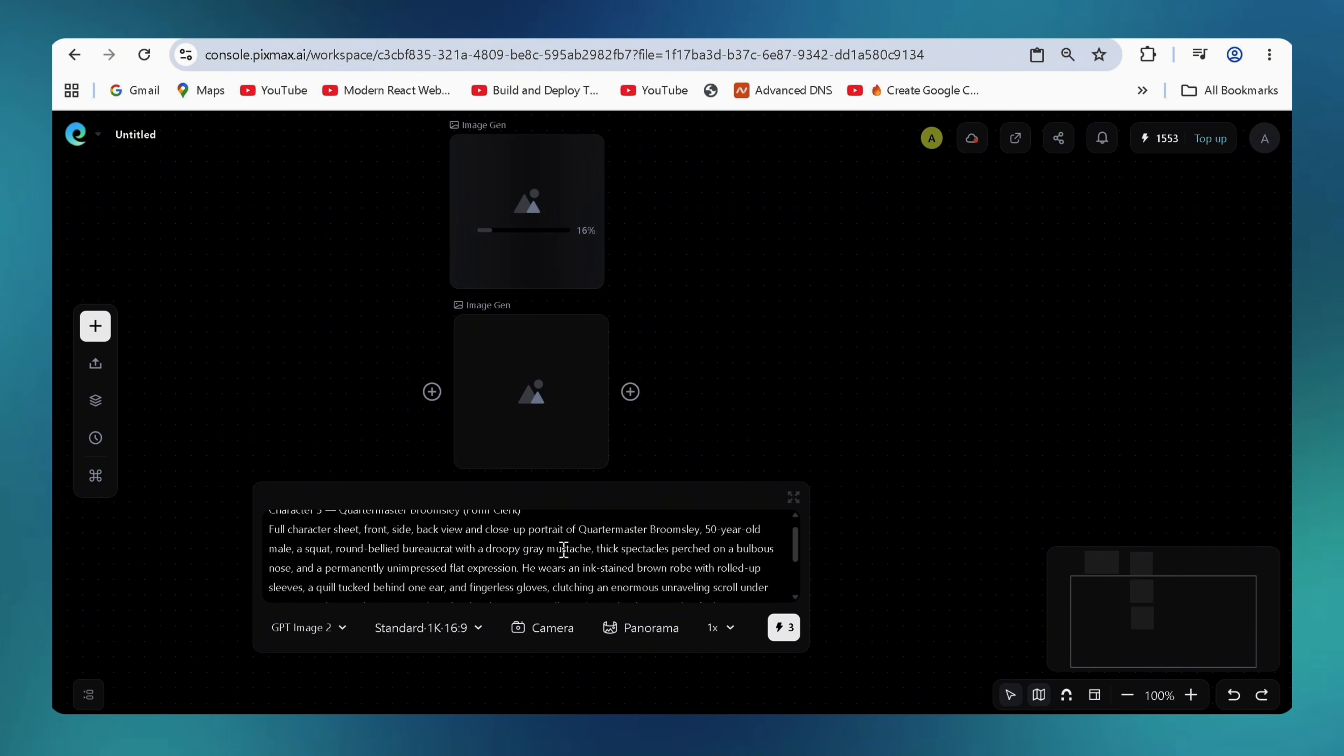
scroll(561, 549, "down", 3)
left_click(786, 628)
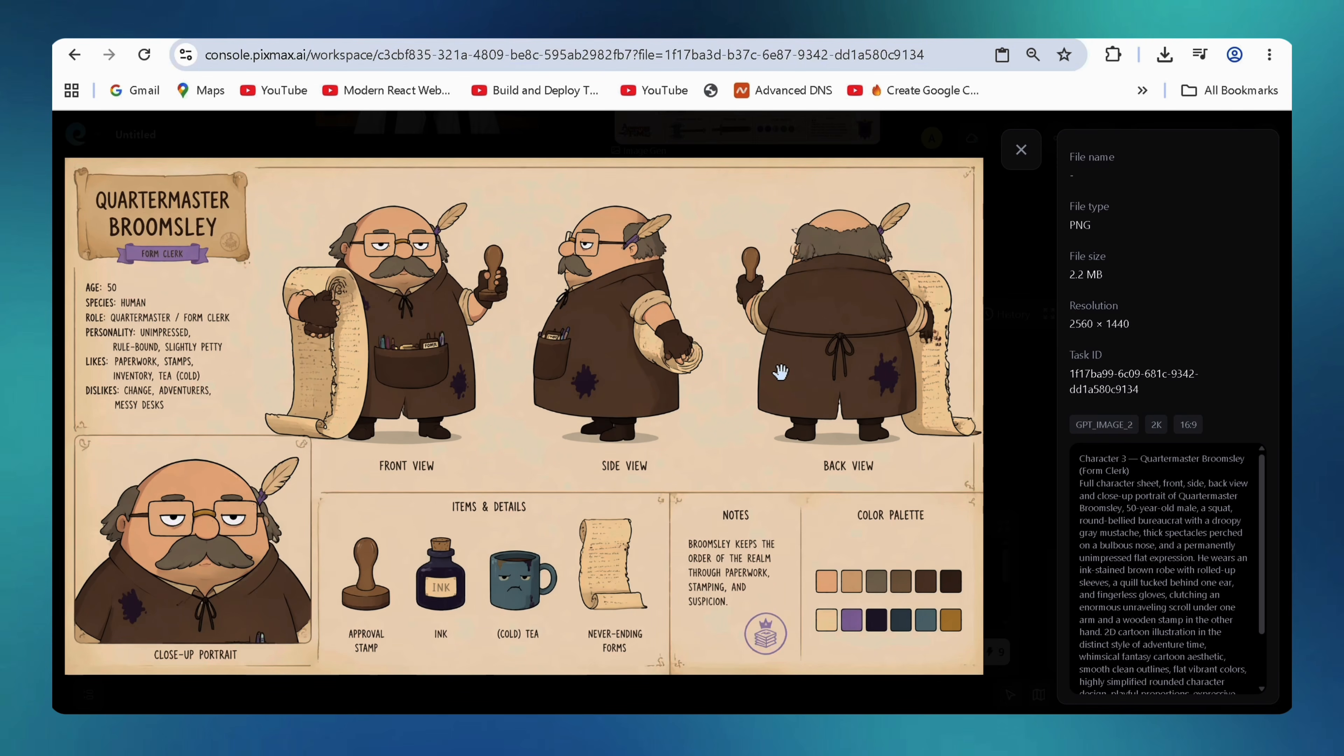
Add an image node beside the character sheets and give it the Scene 1 Shot 1 wide establishing shot prompt copied from Claude
right_click(844, 342)
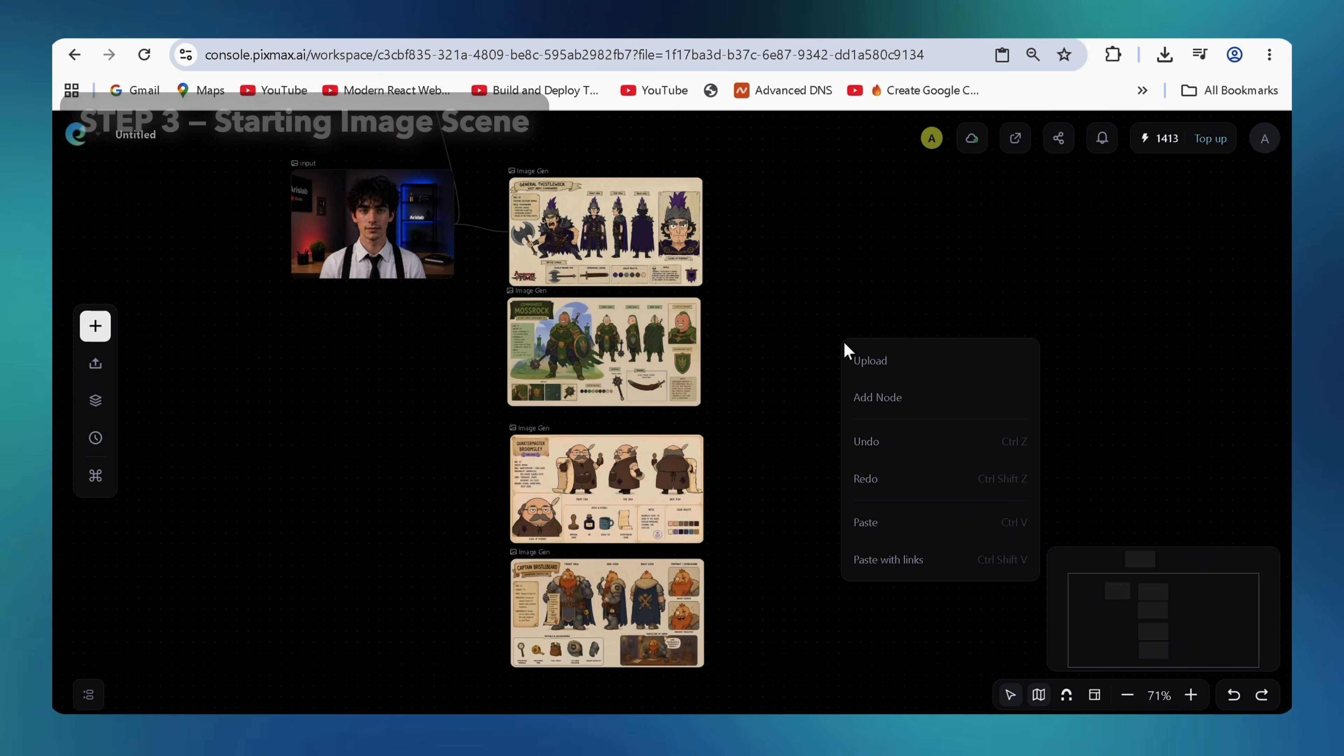
mouse_move(864, 393)
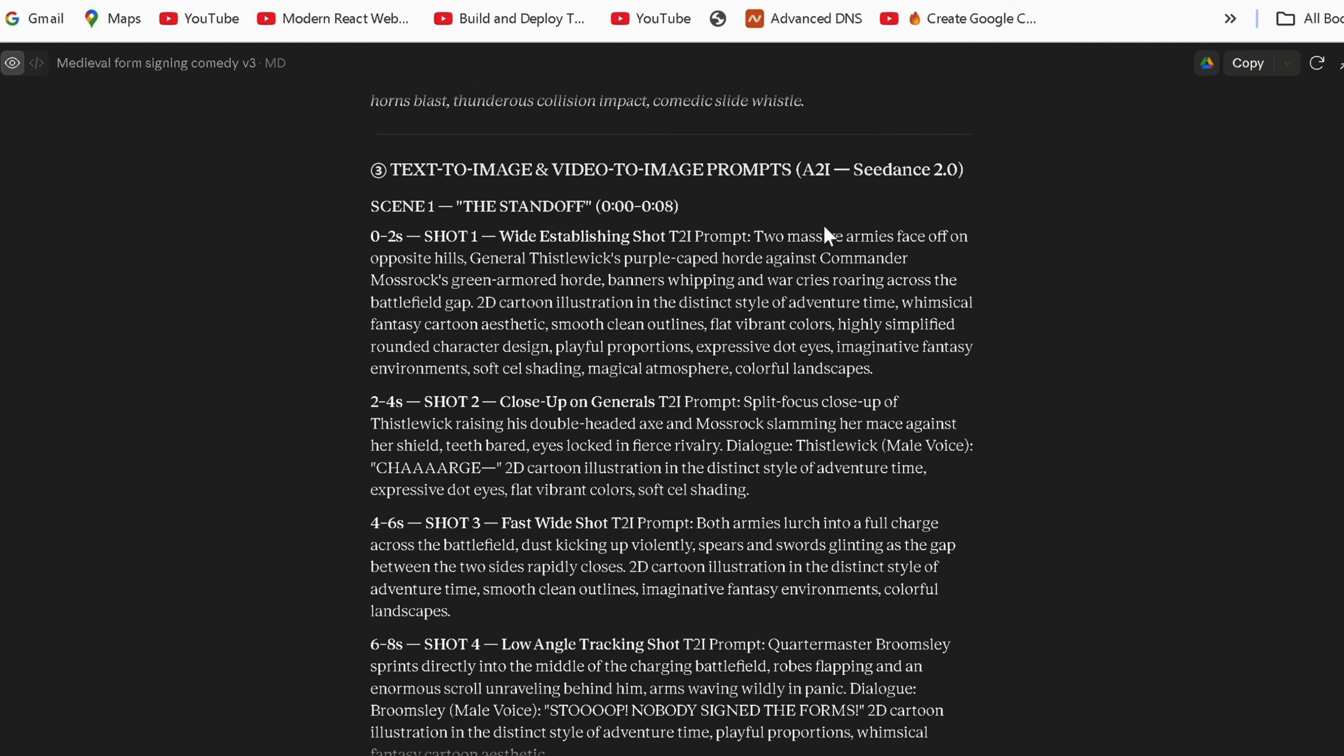
left_click_drag(398, 211, 894, 353)
right_click(789, 317)
left_click(794, 333)
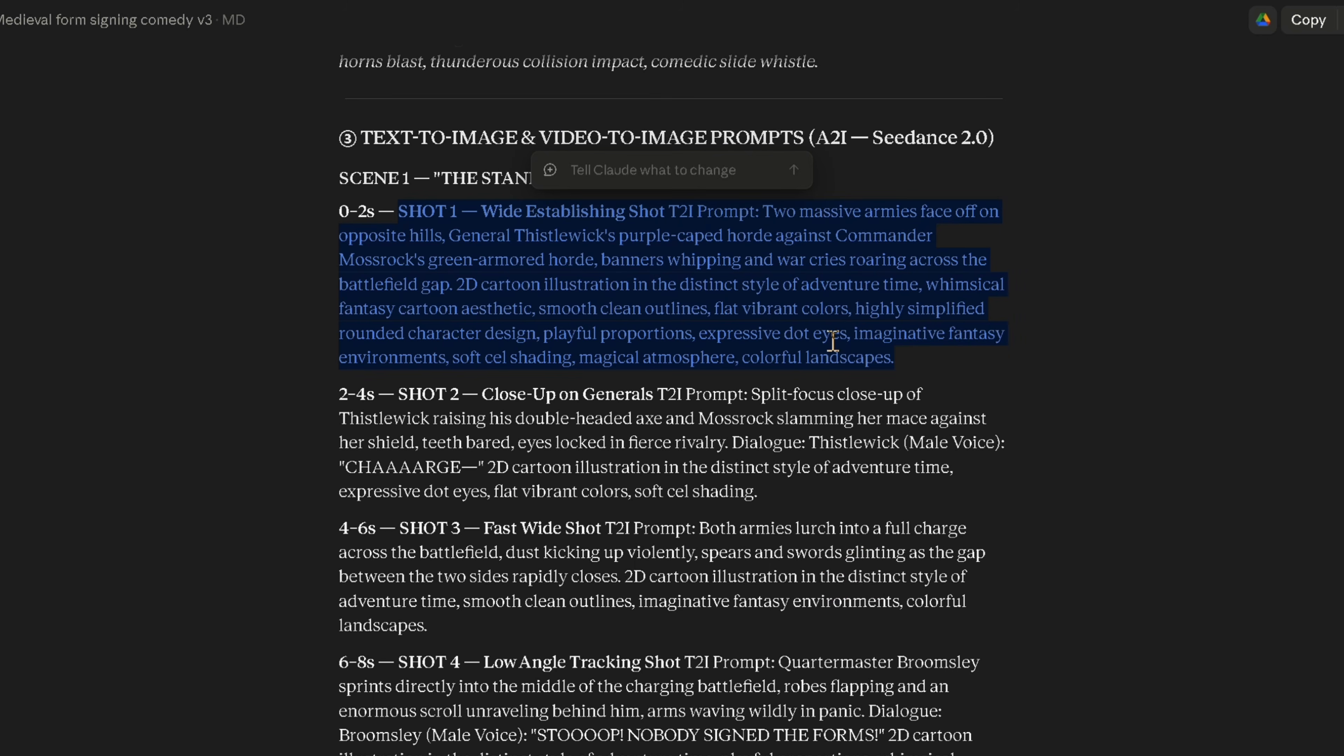
left_click(499, 254)
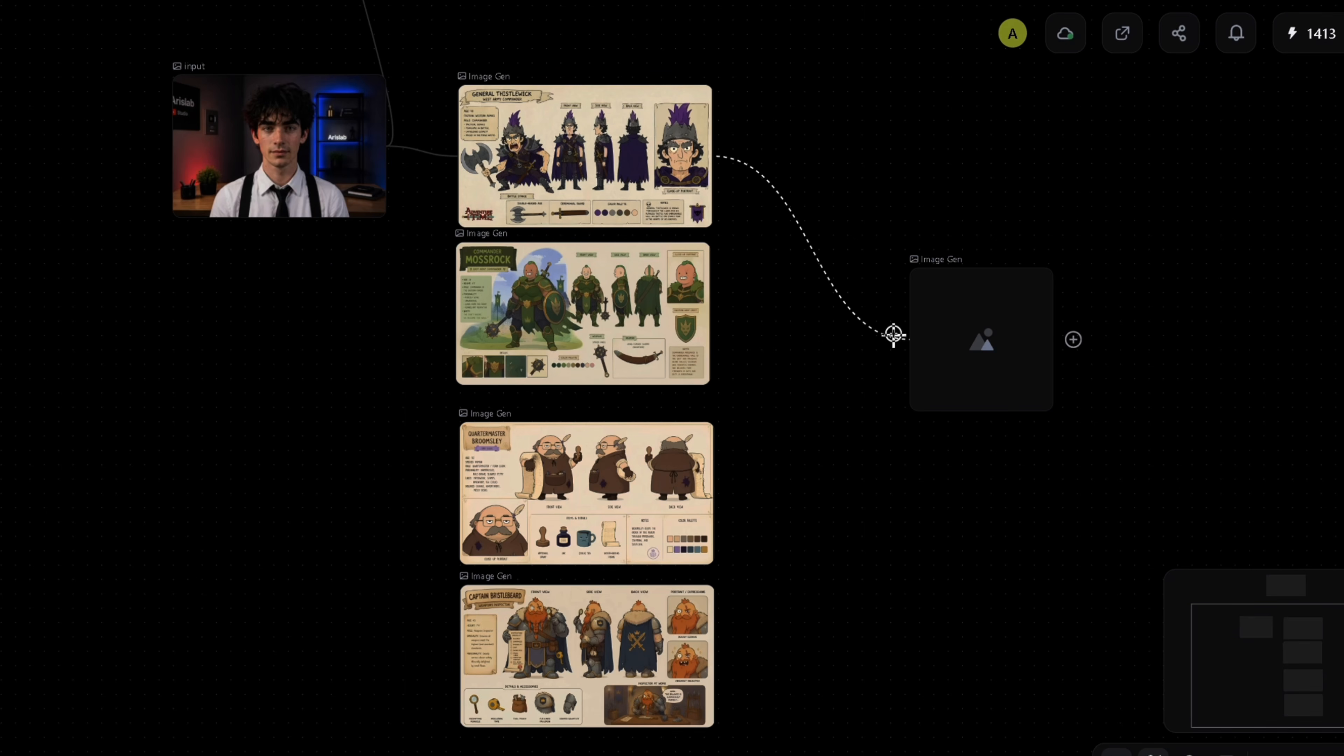
left_click_drag(720, 307, 897, 348)
scroll(790, 542, "down", 1)
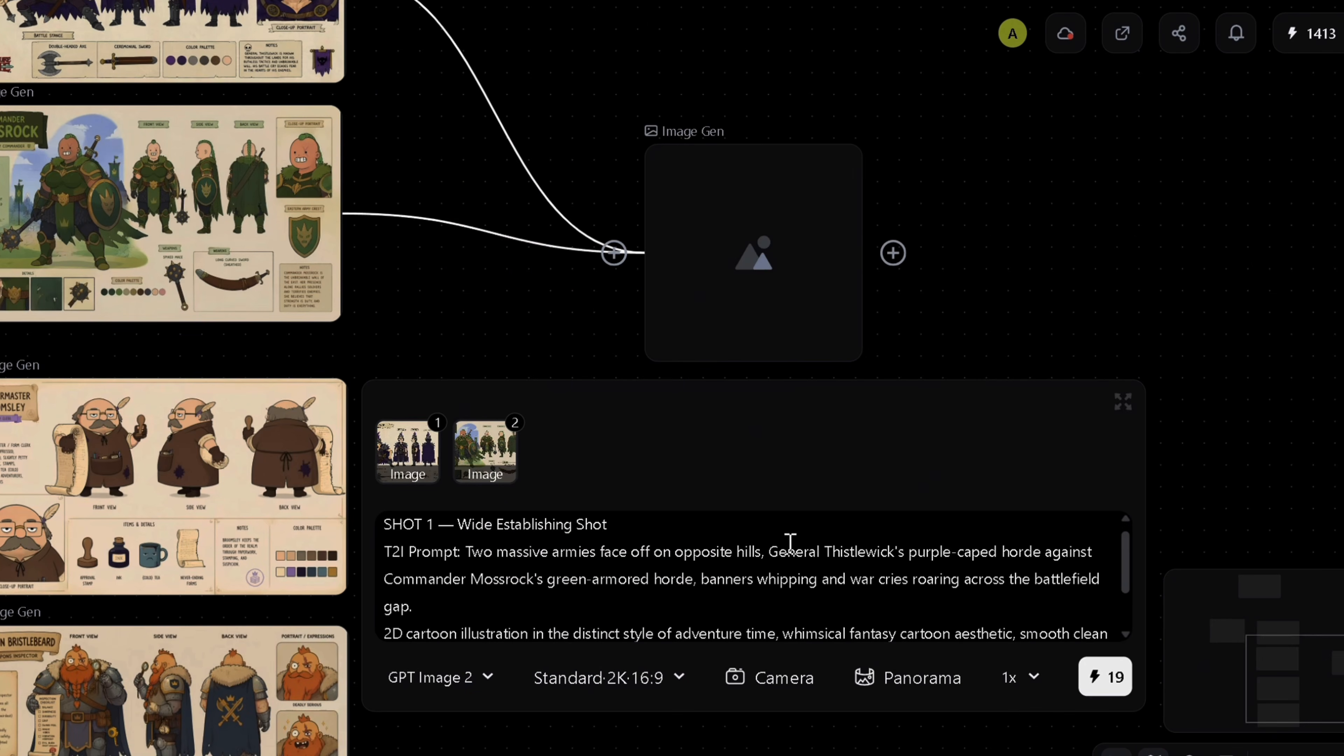
left_click(906, 556)
type("@")
key("Return")
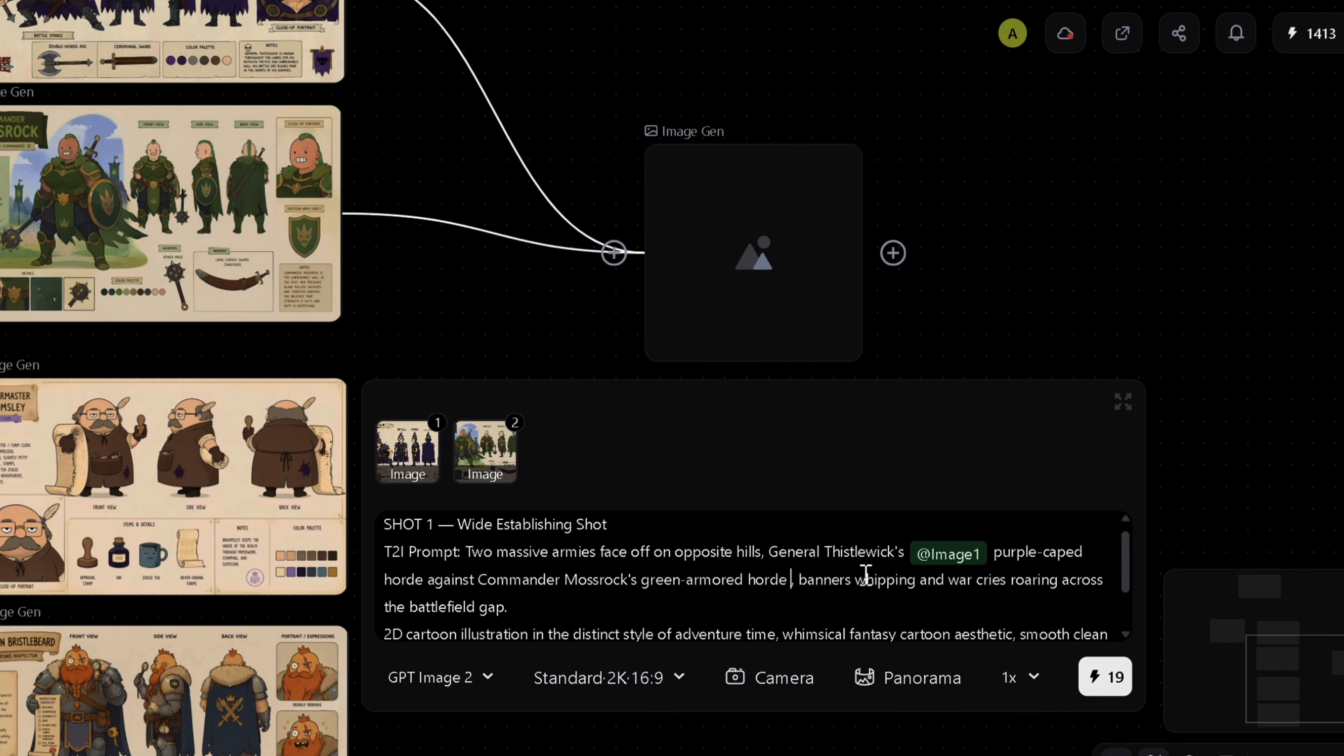
type("@")
left_click(849, 643)
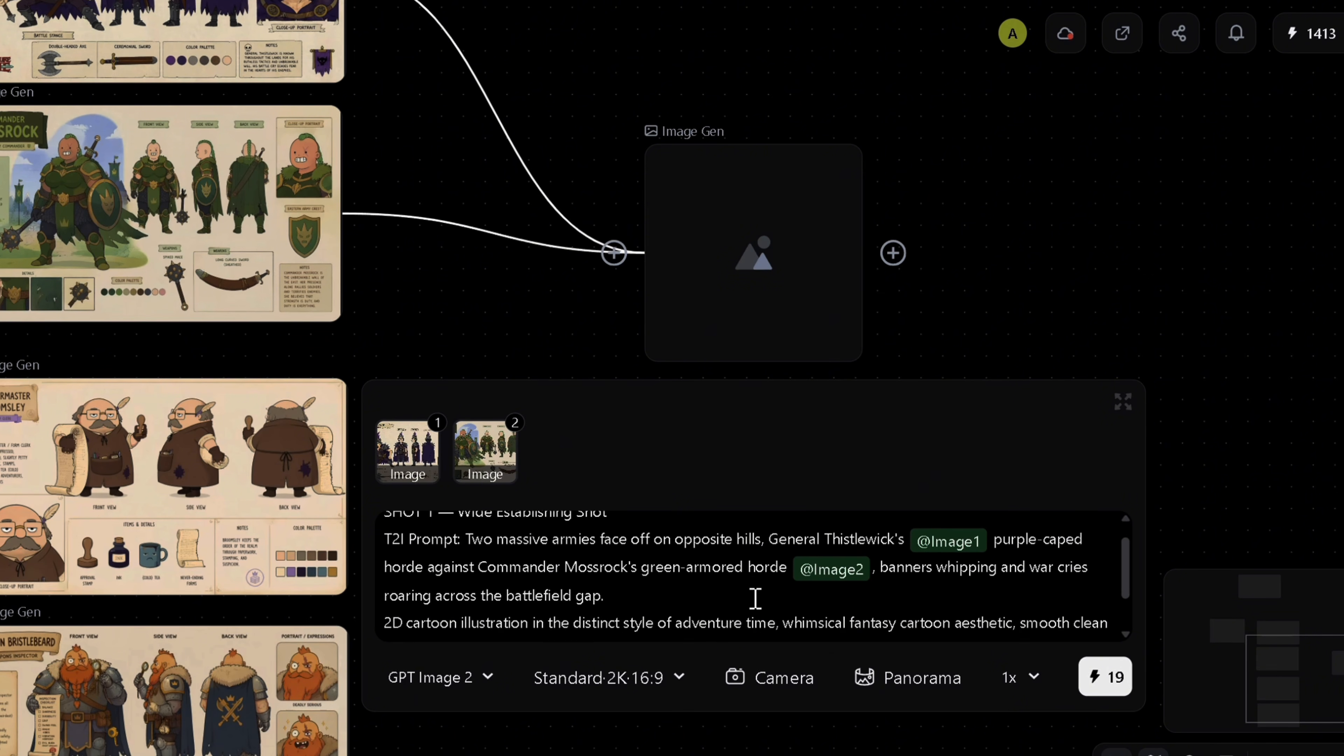
Generate the Shot 1 battlefield image and inspect the result at full size
left_click(1108, 652)
scroll(990, 298, "down", 3)
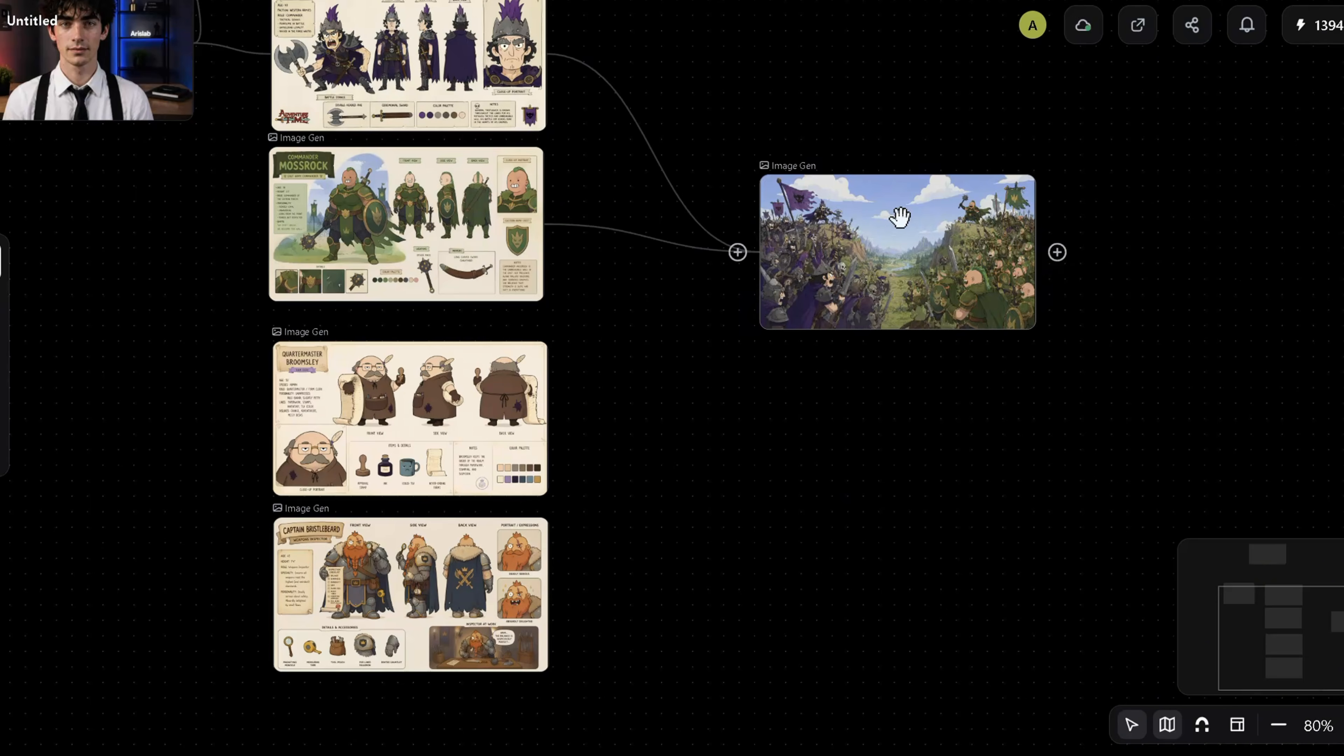
left_click(900, 216)
left_click(902, 215)
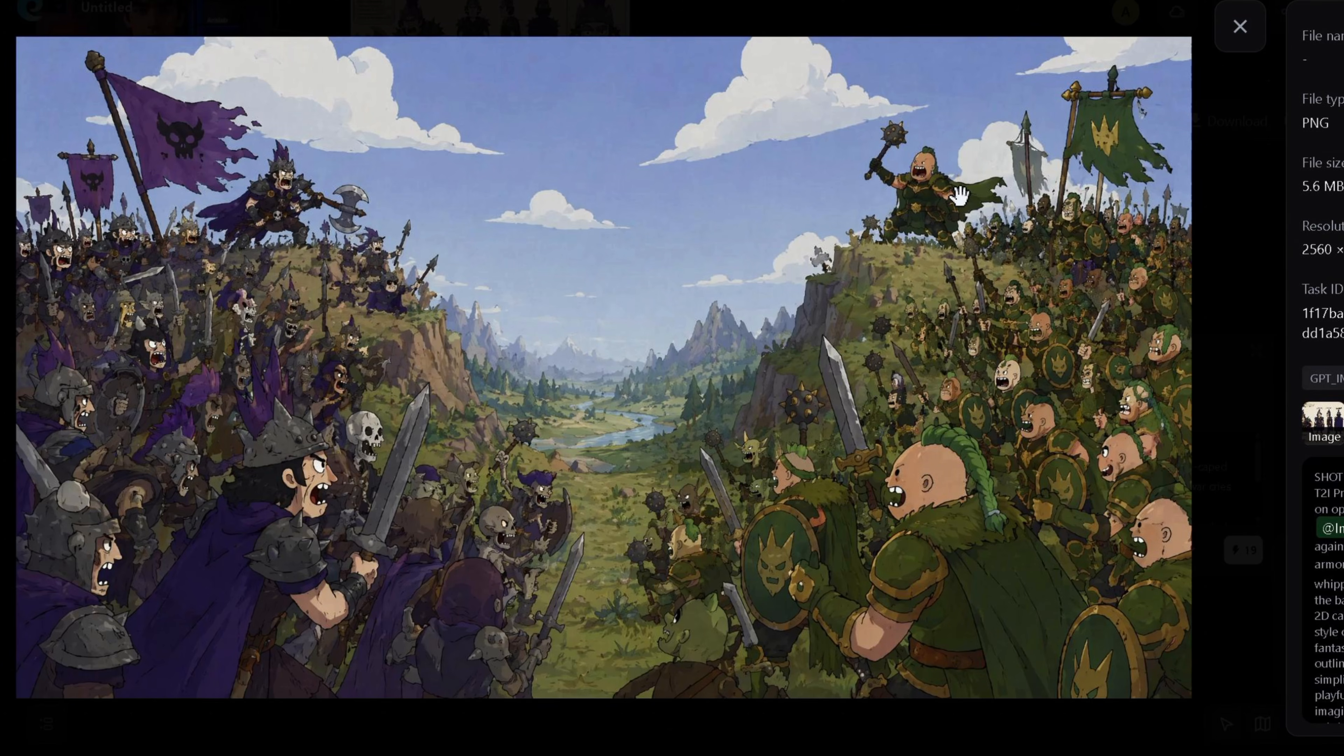
key("Escape")
Add a video node linked to the battlefield image and character sheets, and paste in the Scene 1 "The Standoff" shot prompts copied from Claude
left_click_drag(804, 279, 872, 384)
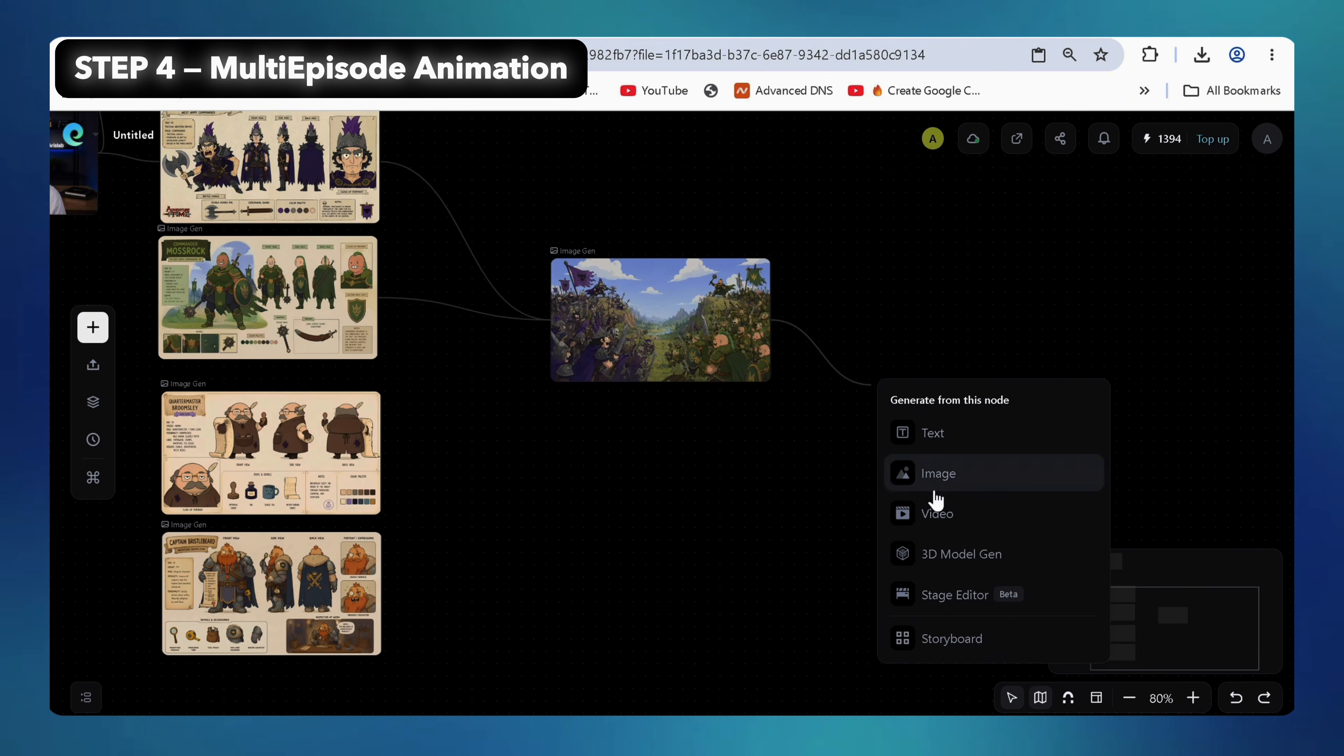
left_click(930, 513)
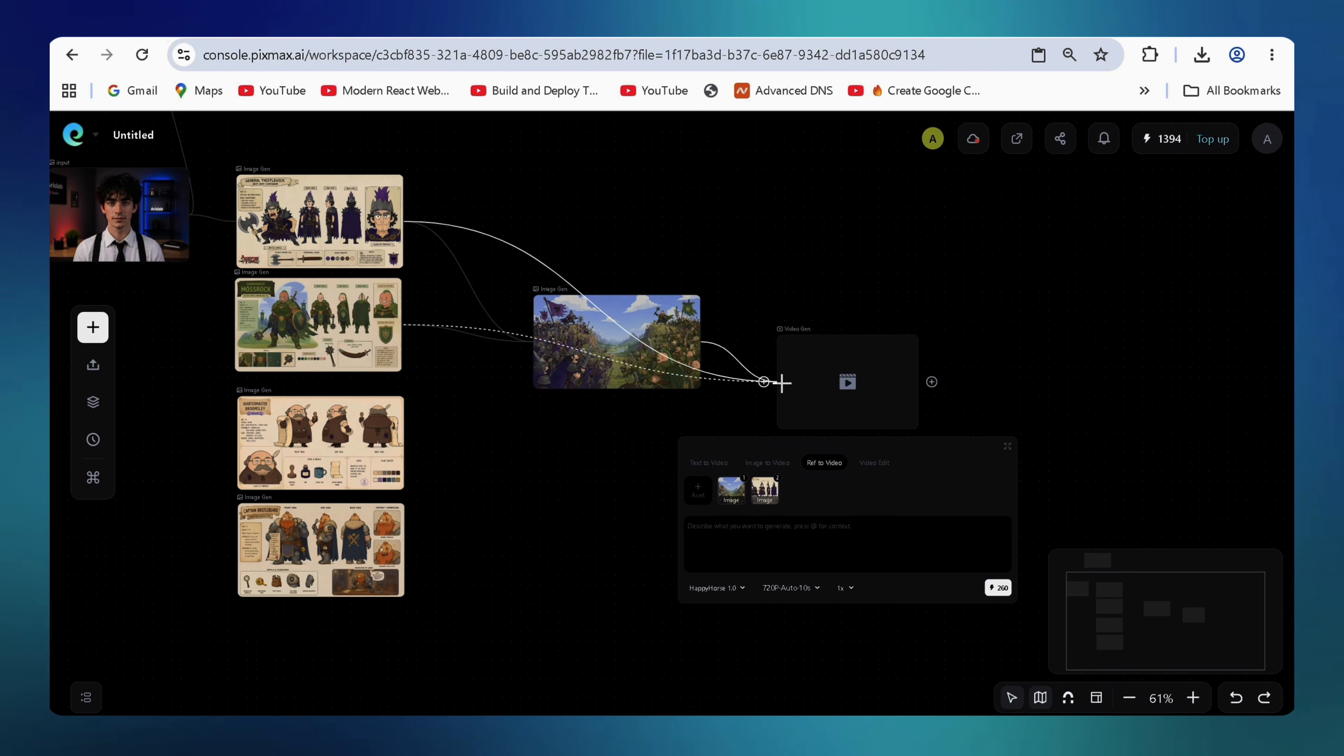
key("ctrl+Tab")
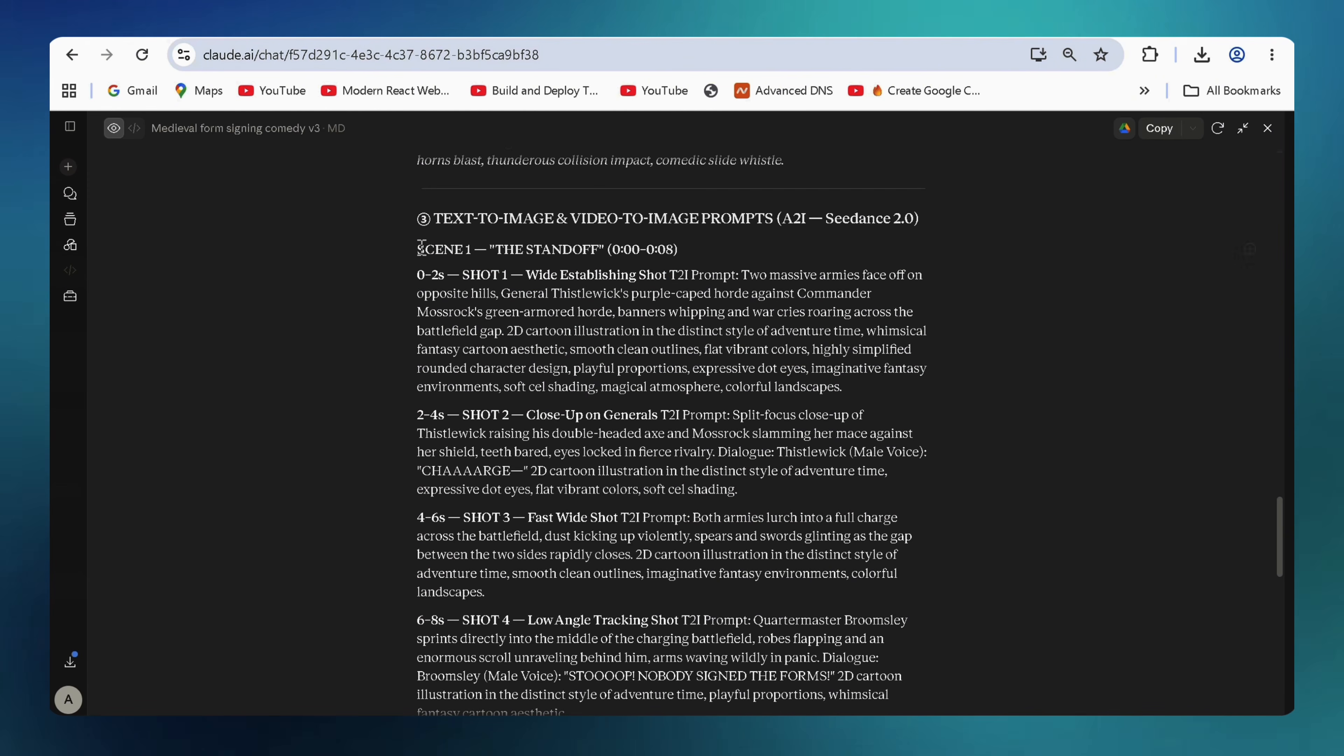
left_click_drag(417, 249, 609, 706)
key("ctrl+Tab")
triple_click(651, 556)
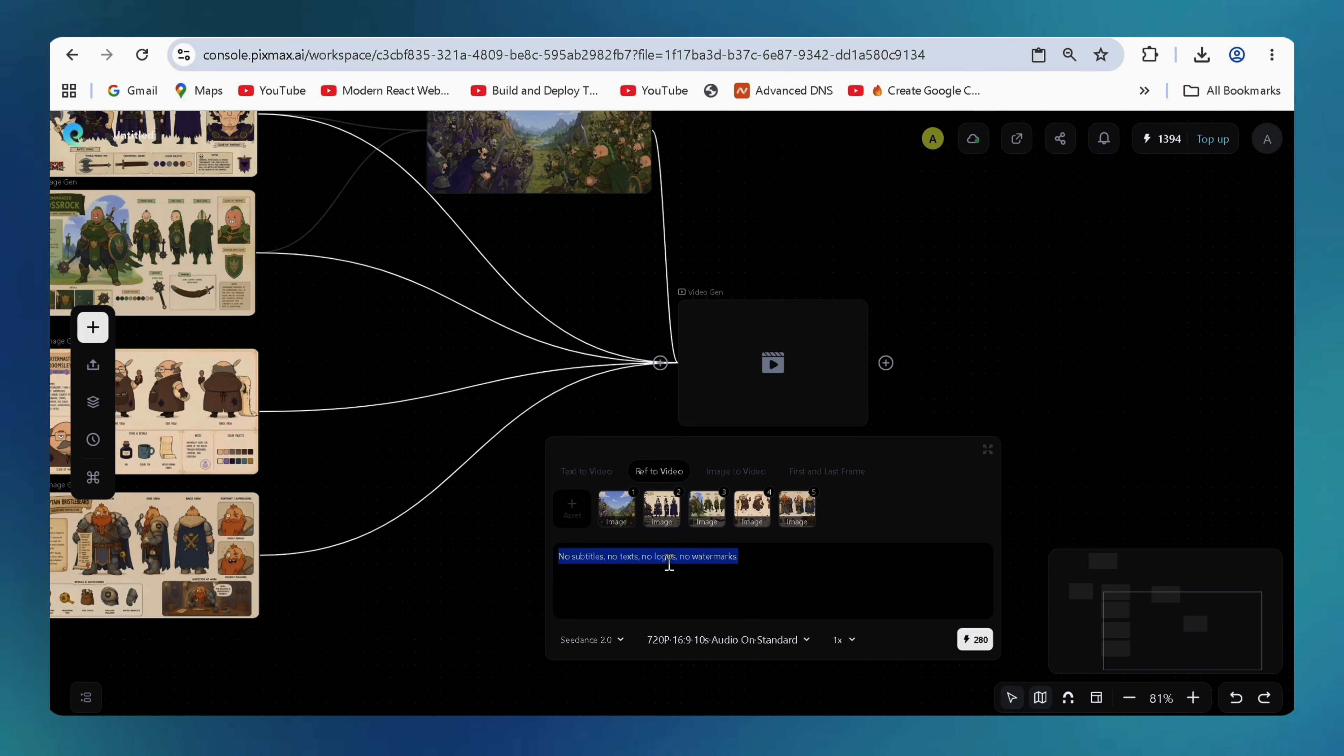
key("ctrl+v")
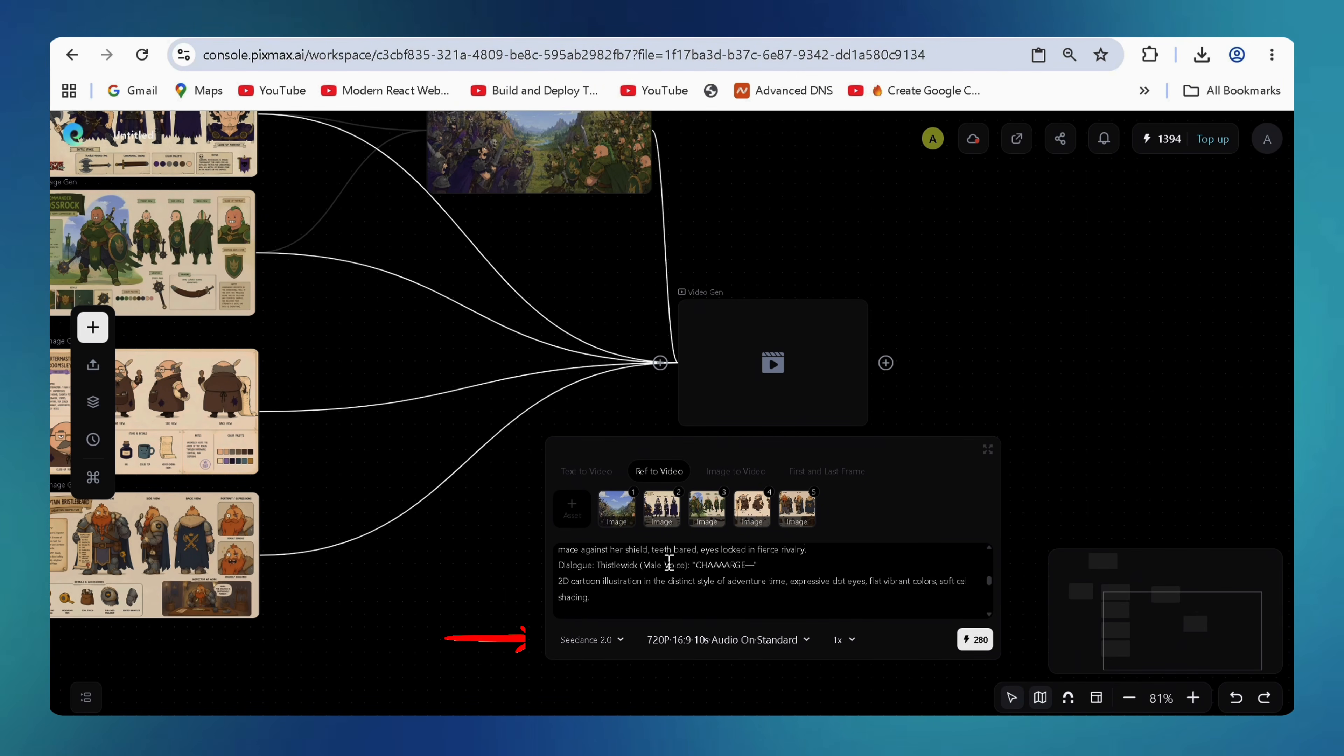
Enlarge the video prompt editor to review the Scene 1 shot text and the output settings
left_click(987, 450)
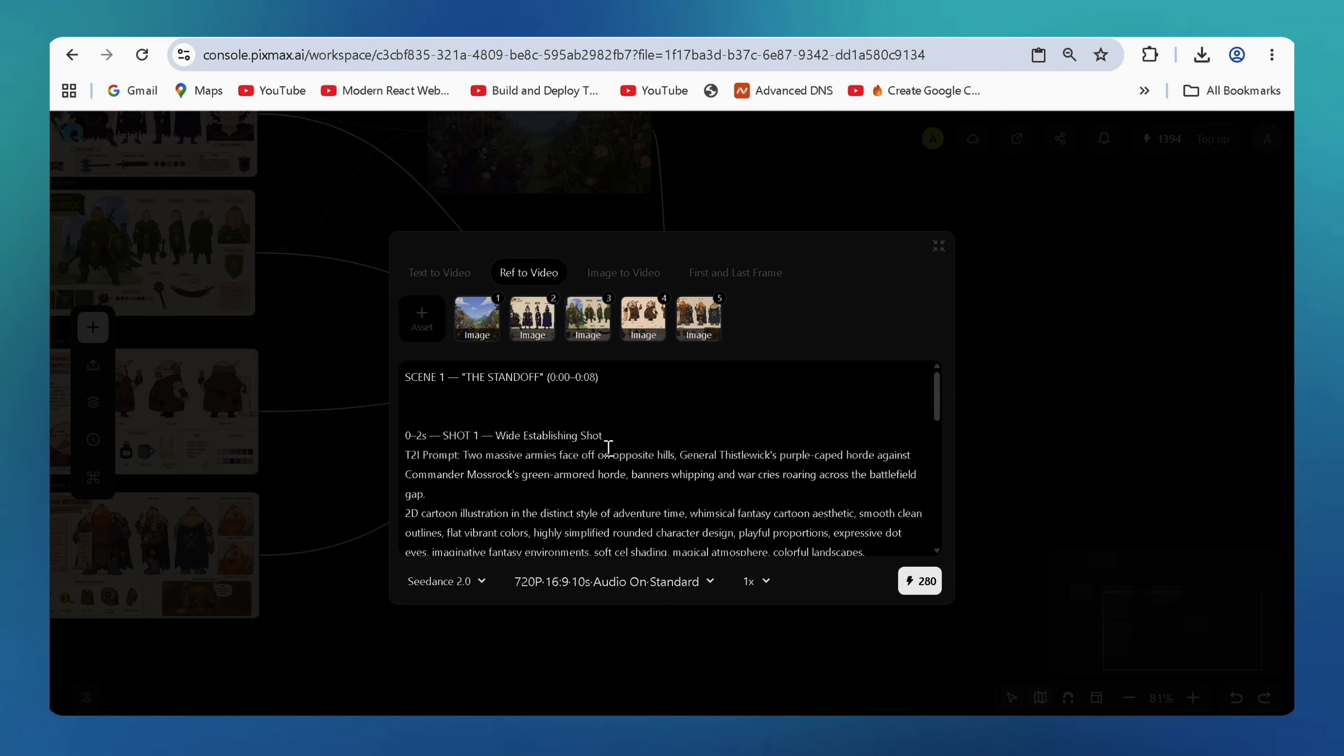
scroll(545, 408, "down", 5)
scroll(542, 407, "down", 3)
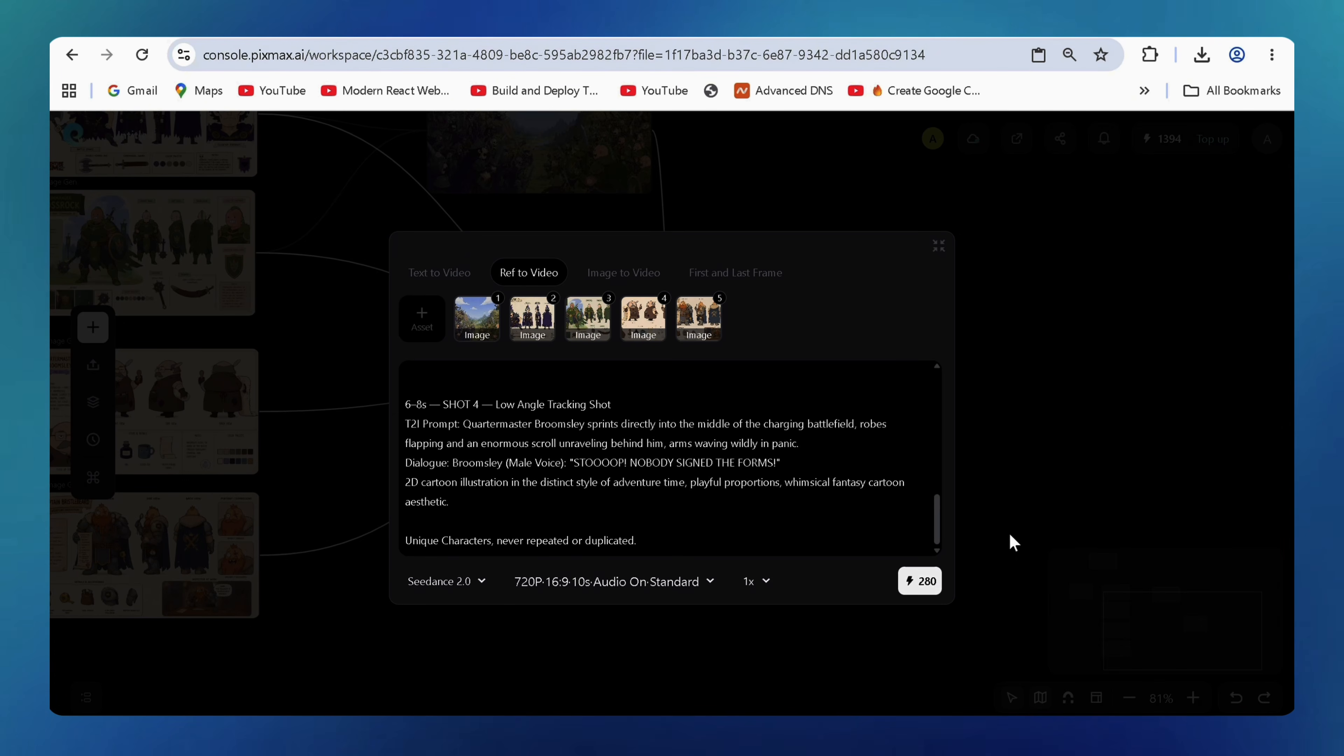
left_click(622, 582)
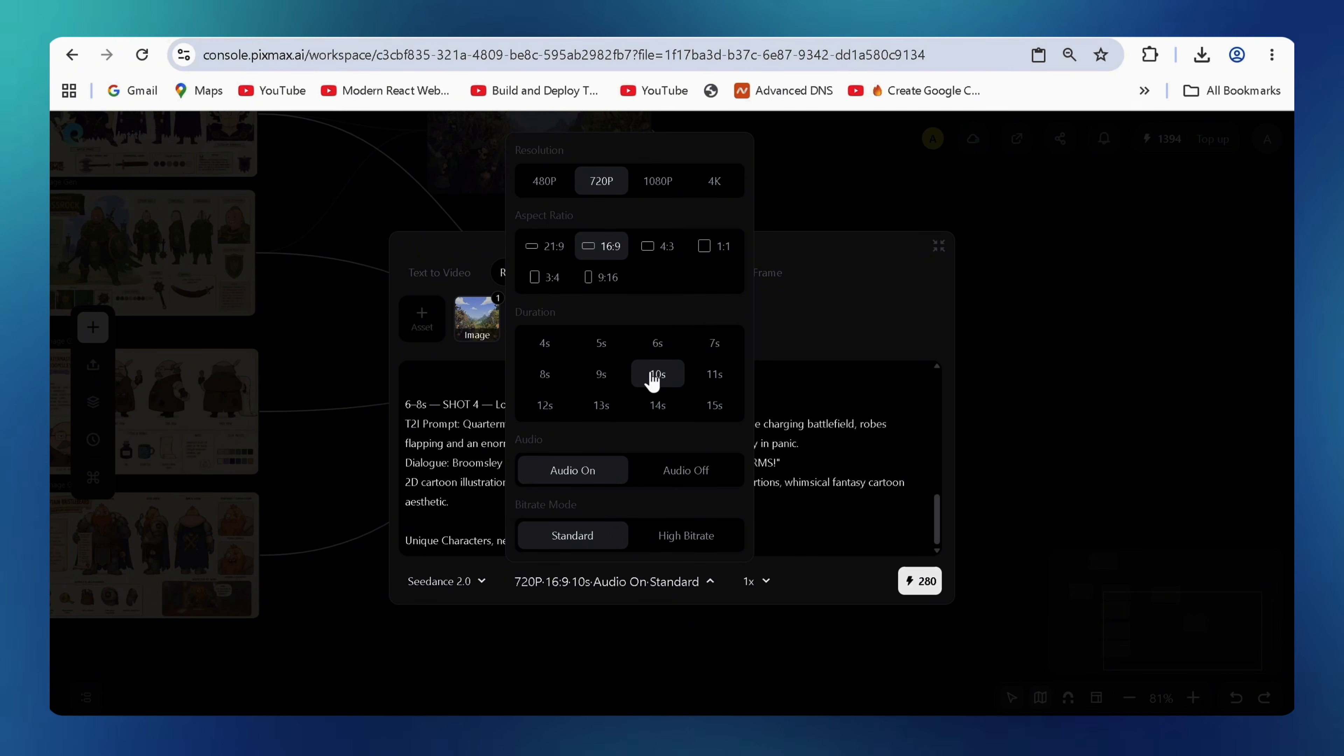
left_click(606, 406)
left_click(606, 414)
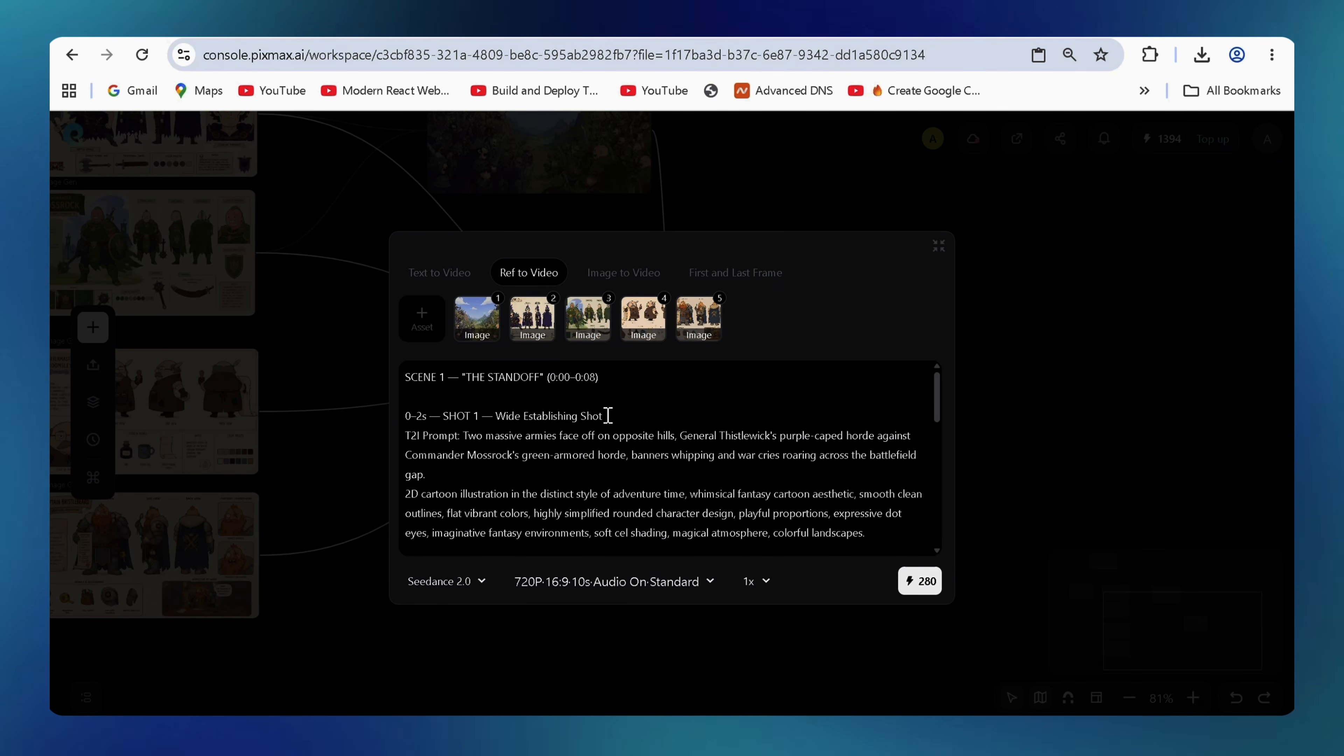
type("@")
key("Return")
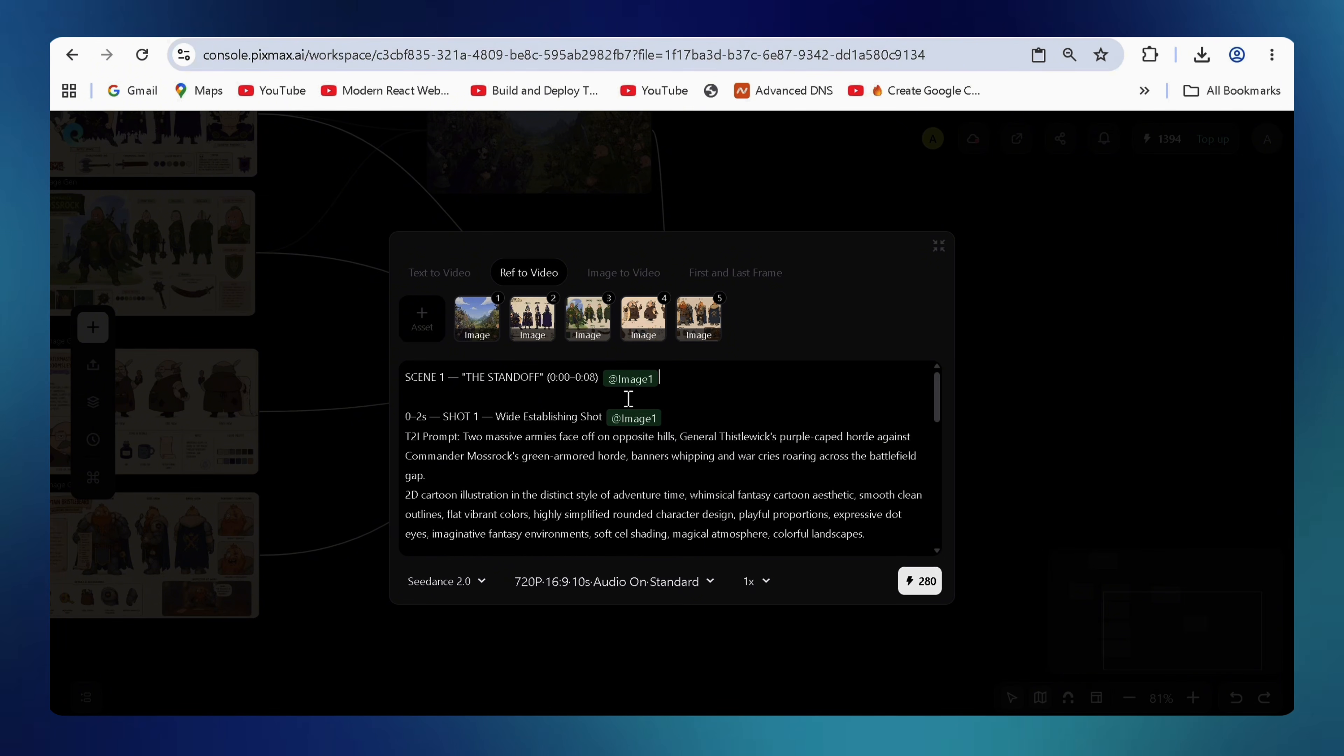
scroll(505, 482, "down", 10)
left_click(506, 482)
type("@")
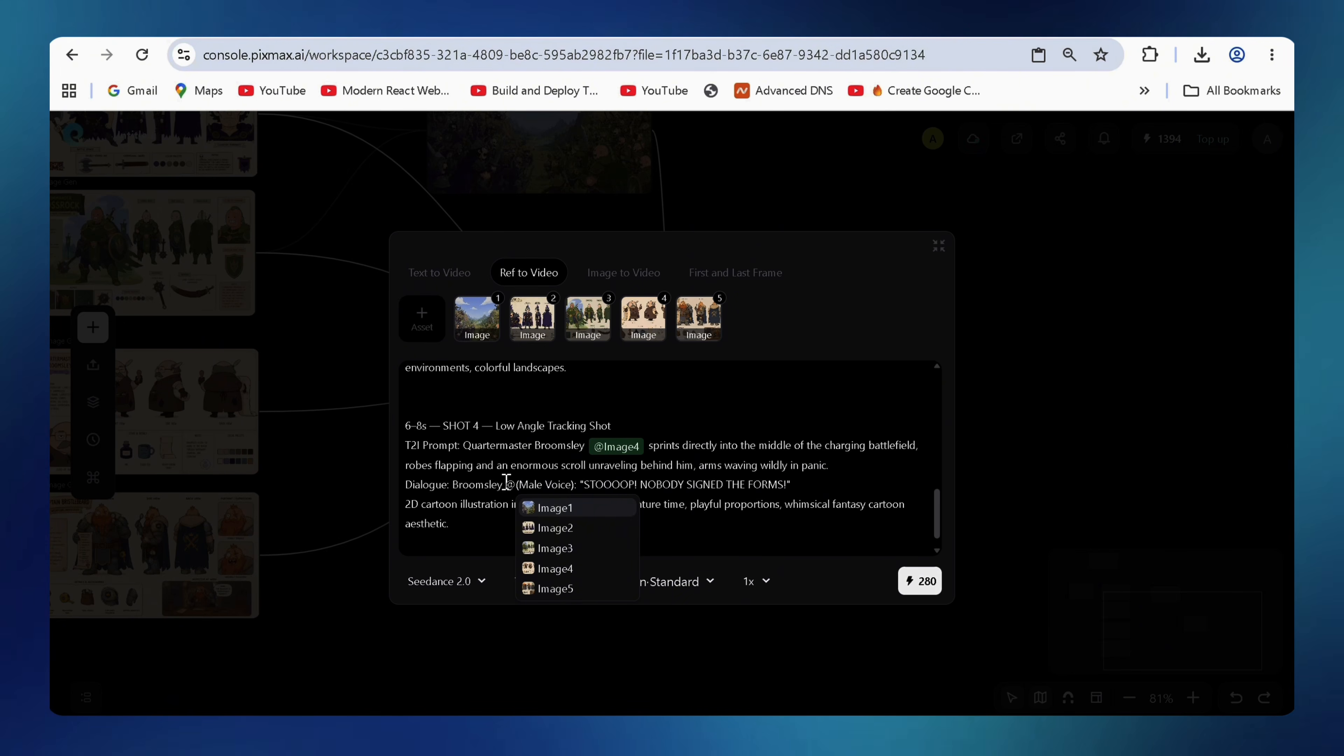
left_click(555, 568)
Generate the Scene 1 video and view the resulting clip in full screen
left_click(920, 580)
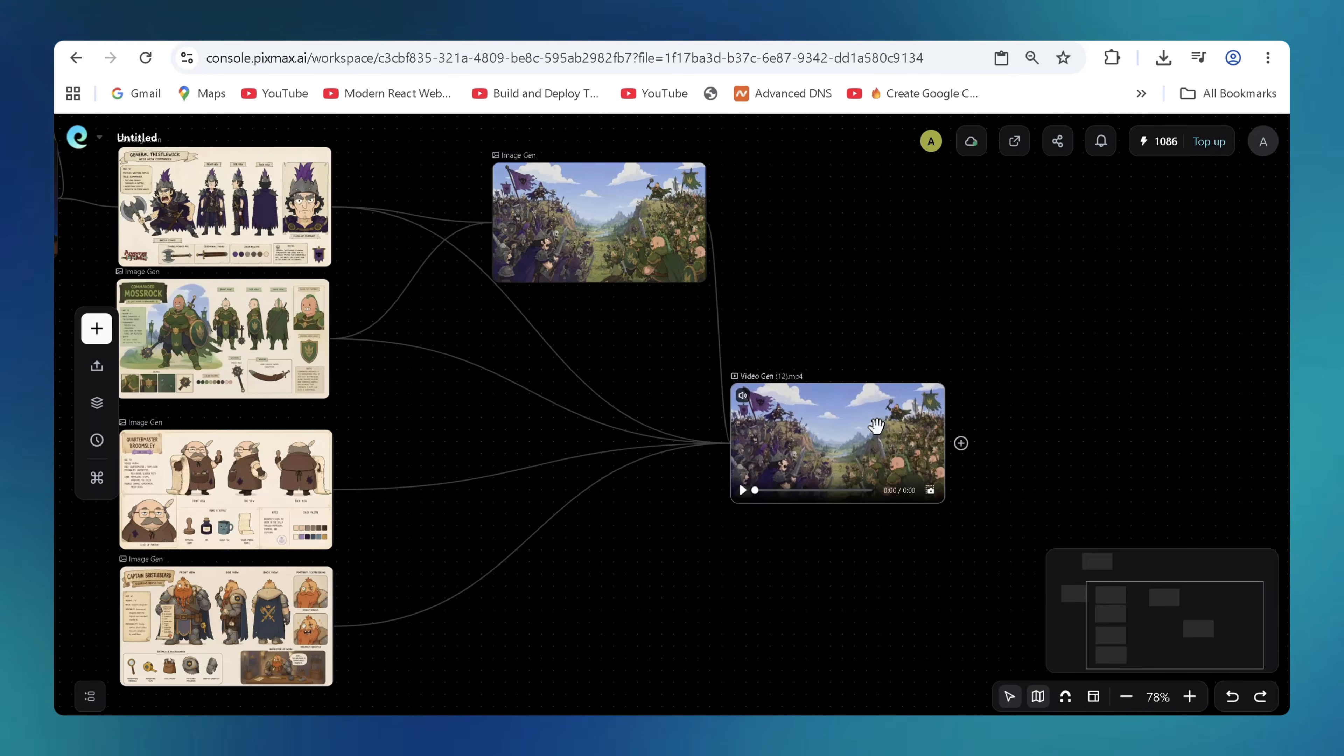
left_click(836, 435)
left_click(1125, 348)
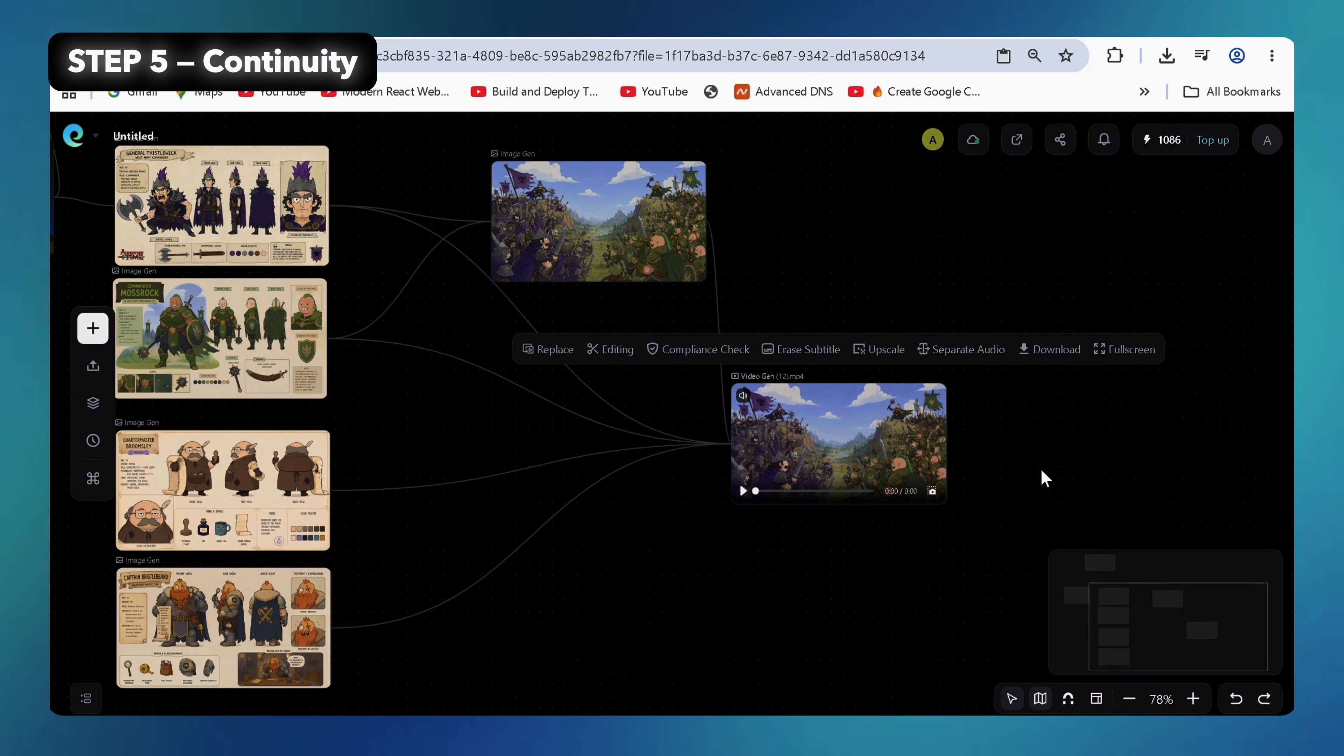
Add a video node continuing from the Scene 1 clip, and replace its default prompt with the shots starting at "SHOT 3 — Close-Up on Mossrock"
scroll(1040, 469, "down", 2)
left_click_drag(919, 442, 1039, 439)
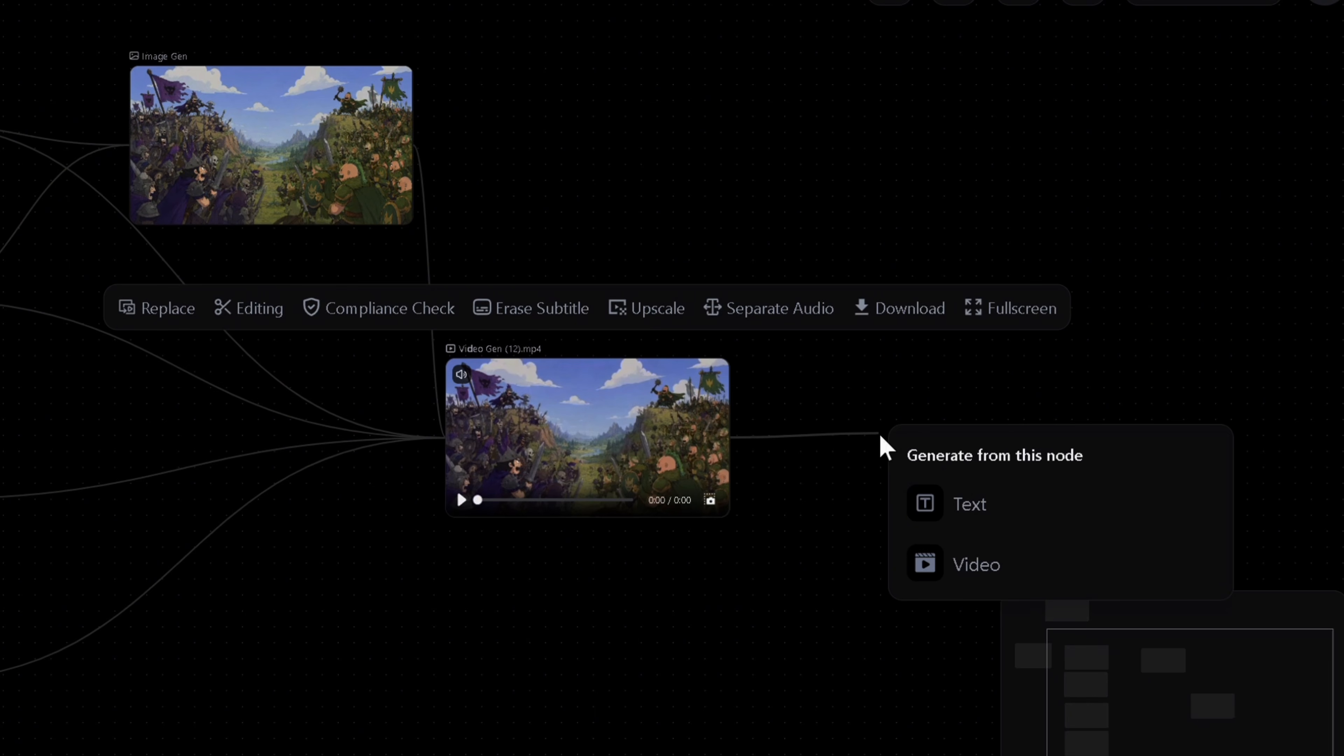
left_click(946, 564)
triple_click(716, 529)
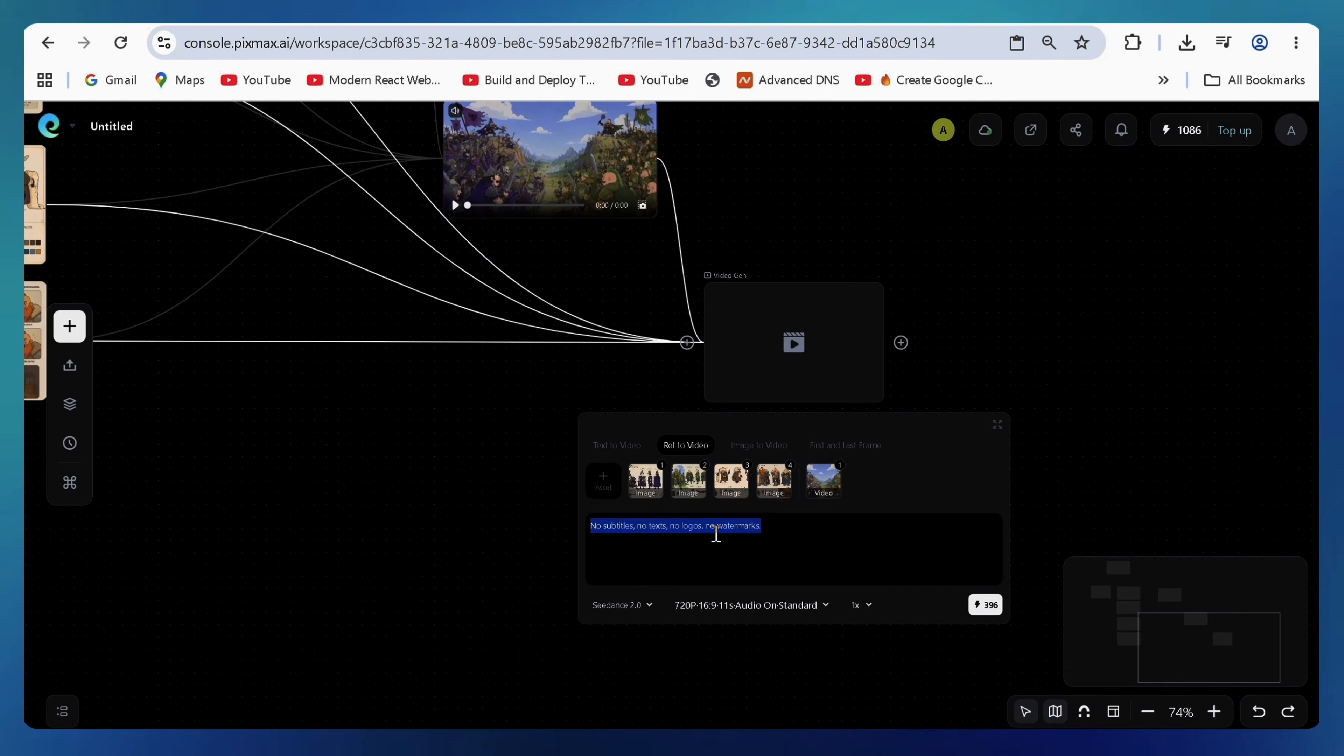
key("ctrl+v")
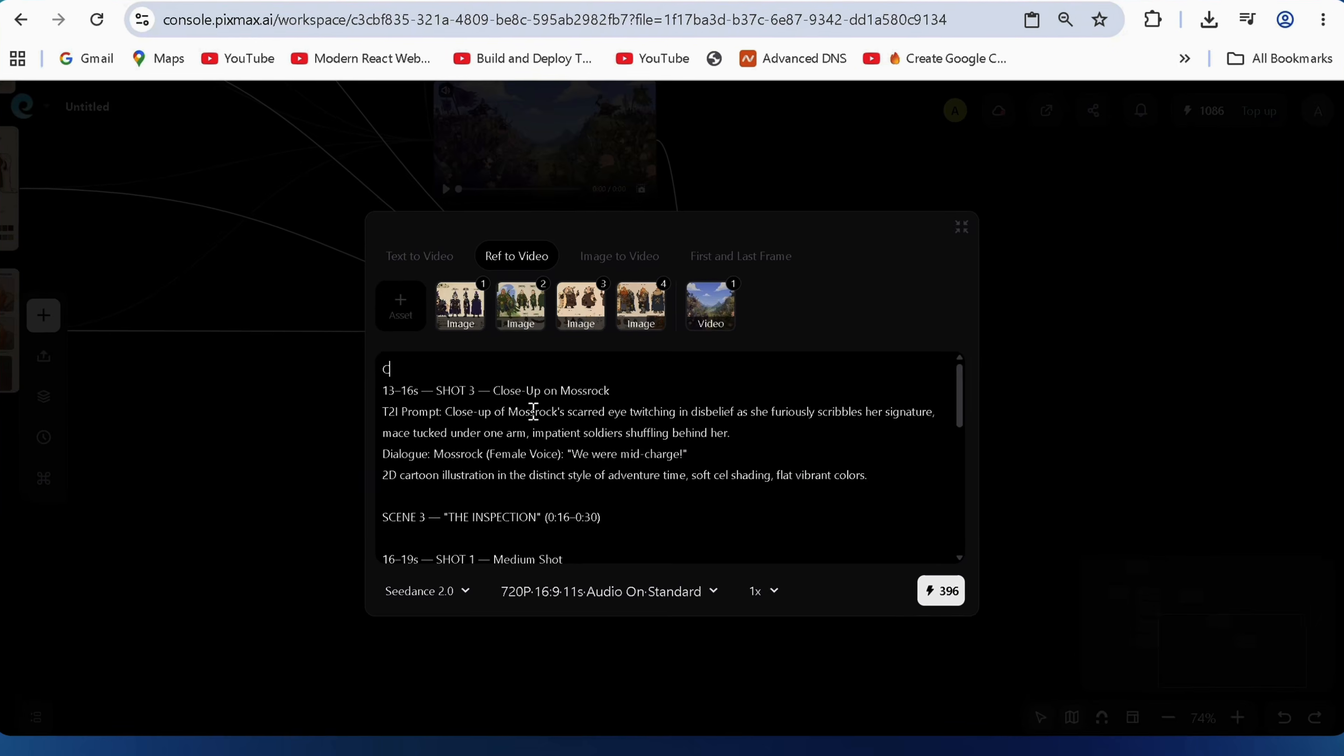
type("Continue")
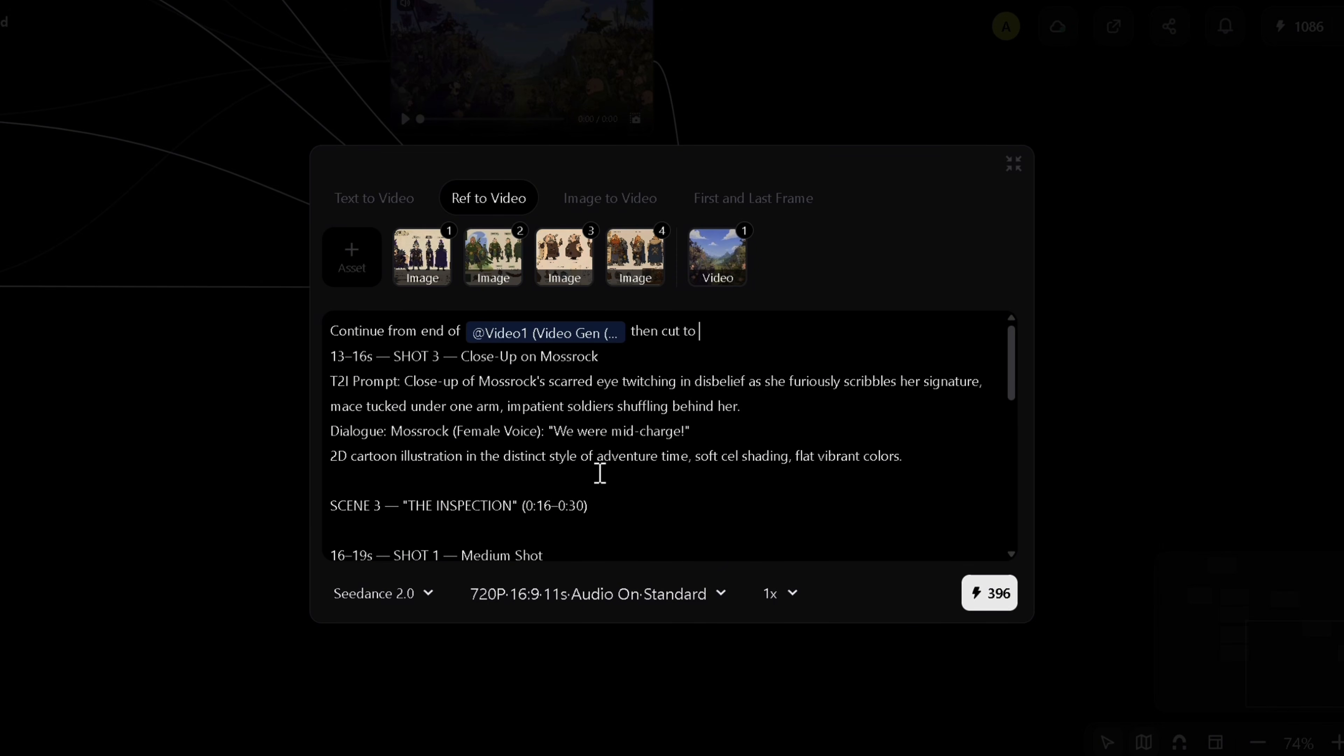
scroll(609, 424, "down", 1)
left_click(546, 371)
type("@")
key("Down")
key("Return")
Check the continuation clip's output settings, generate it and preview the result
left_click(502, 594)
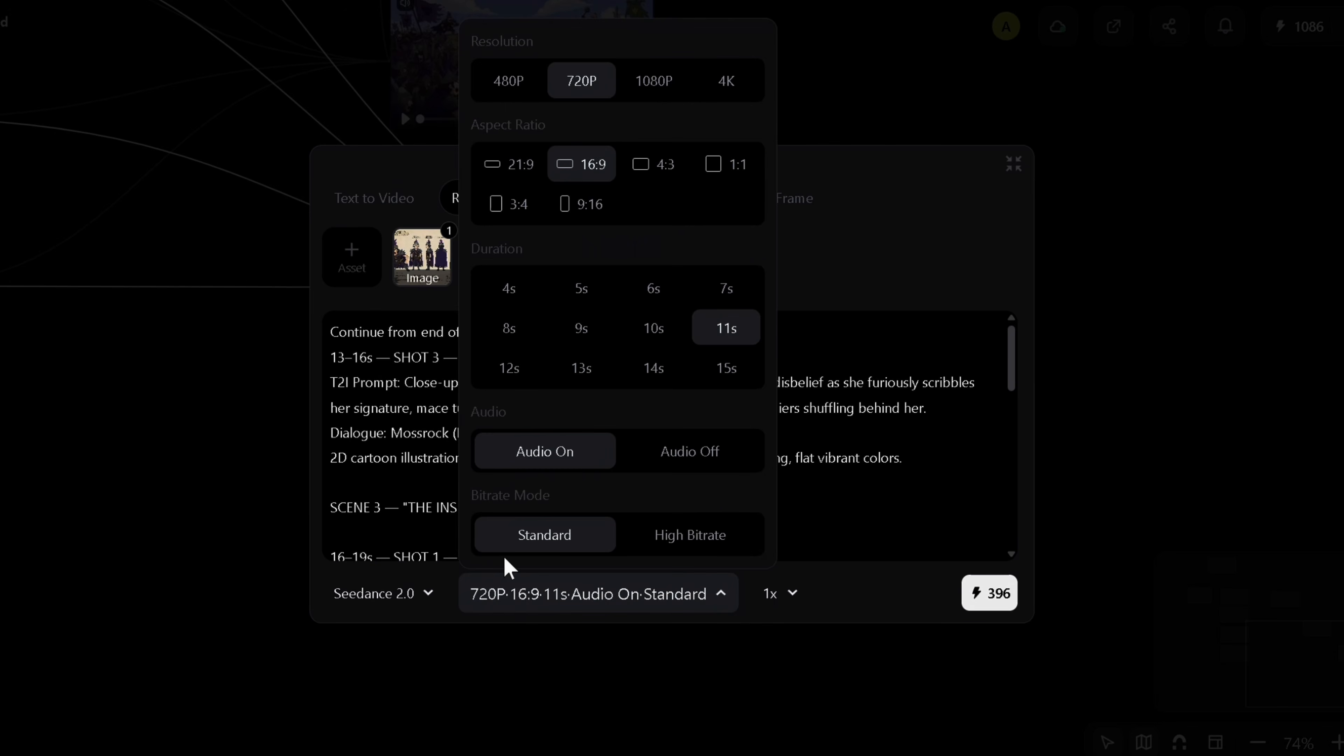
left_click(958, 520)
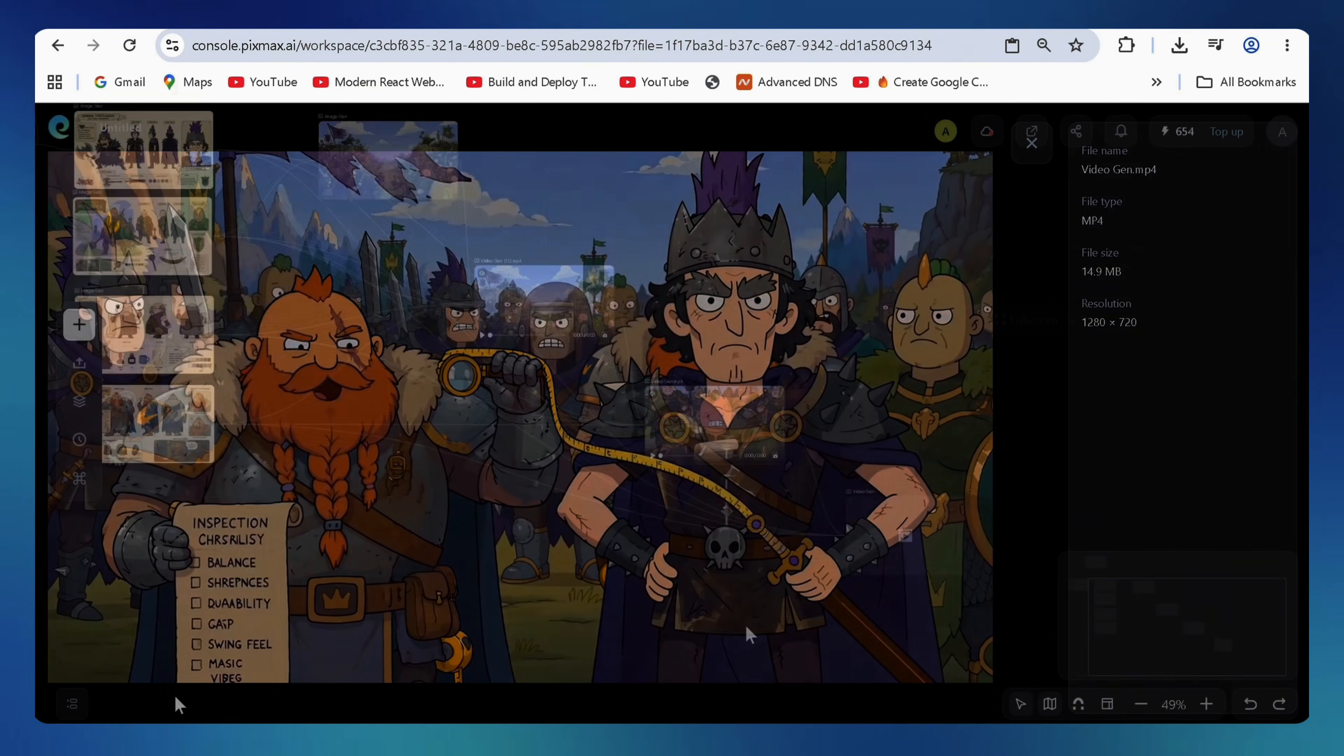
left_click(175, 696)
Select the third video, with the form-stamping and scroll shots, and upscale it to 2K
scroll(905, 553, "up", 5)
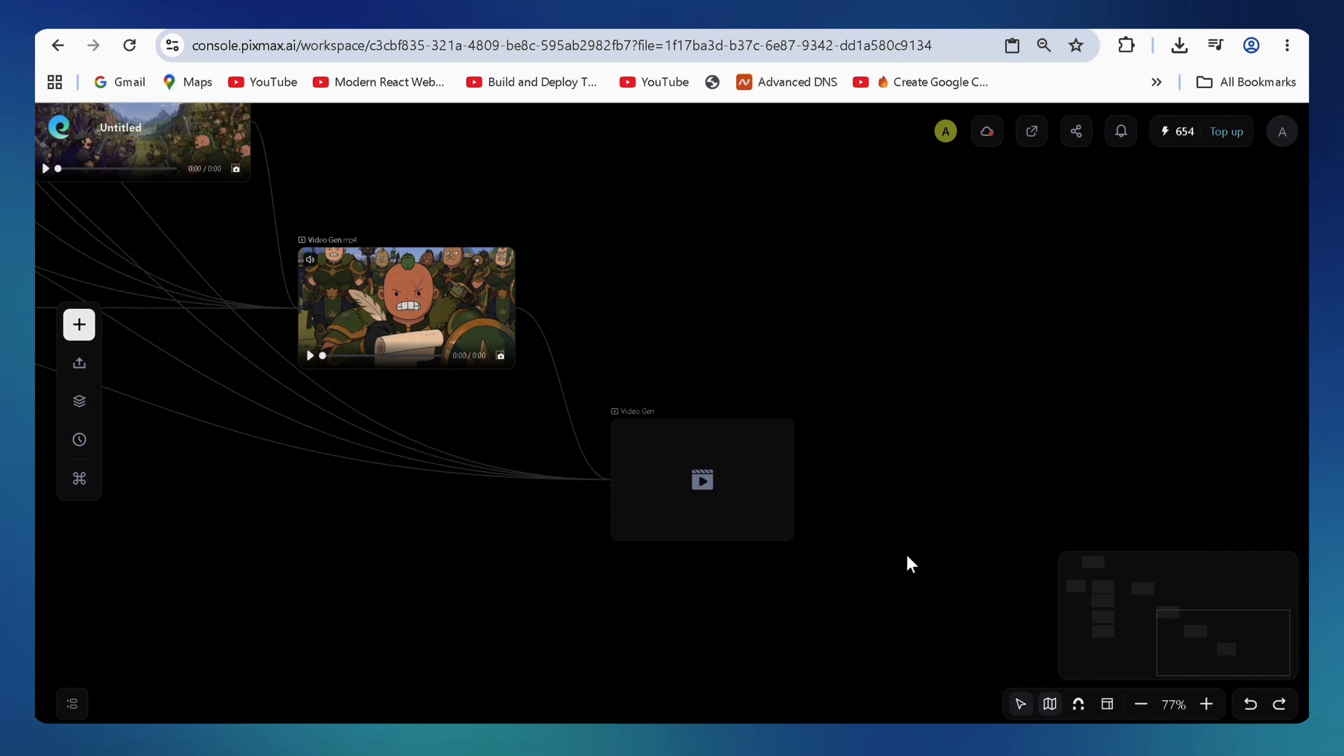
left_click(616, 434)
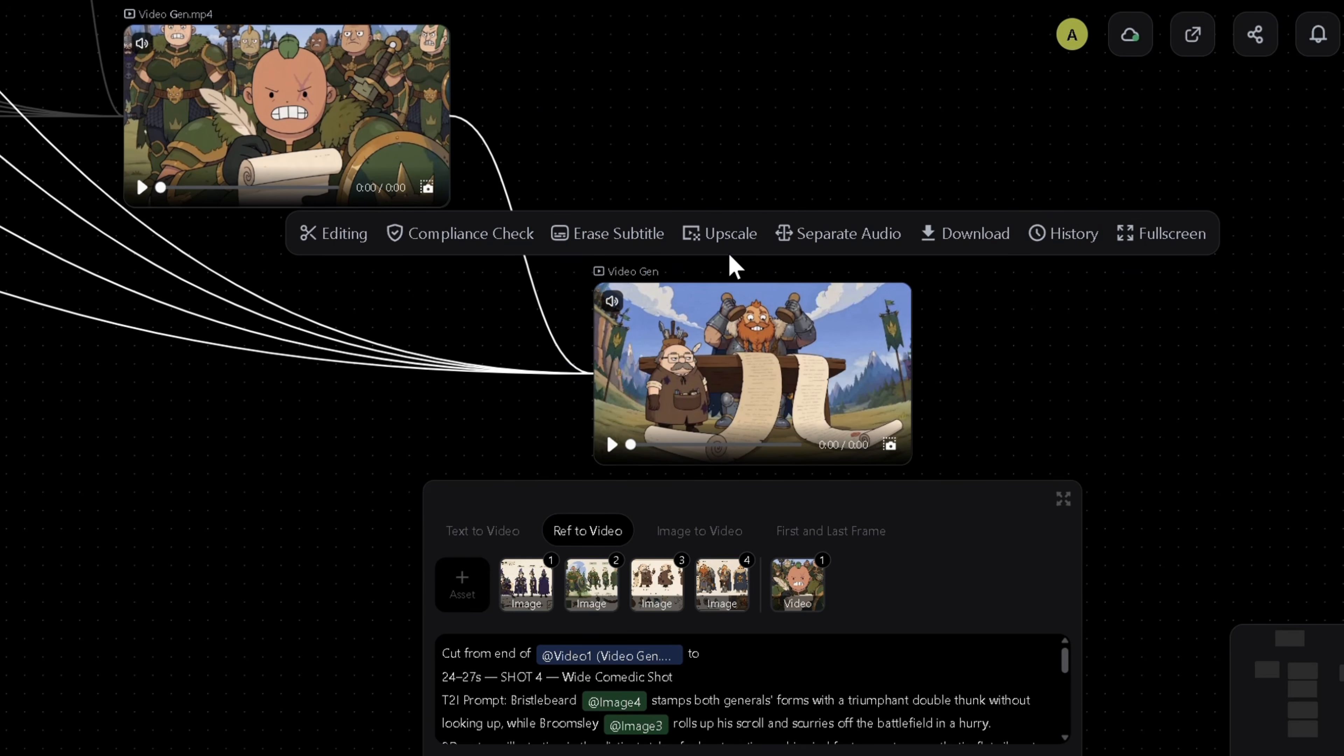
left_click(732, 234)
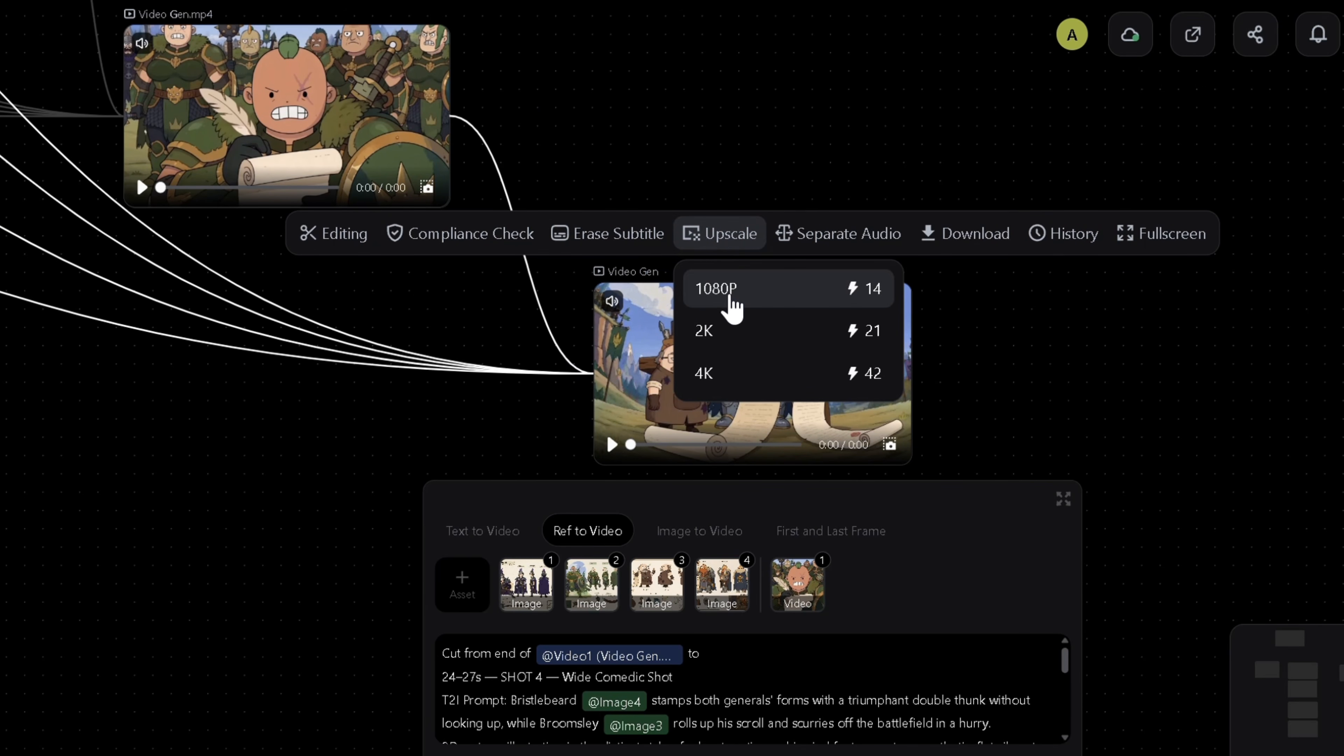
left_click(736, 335)
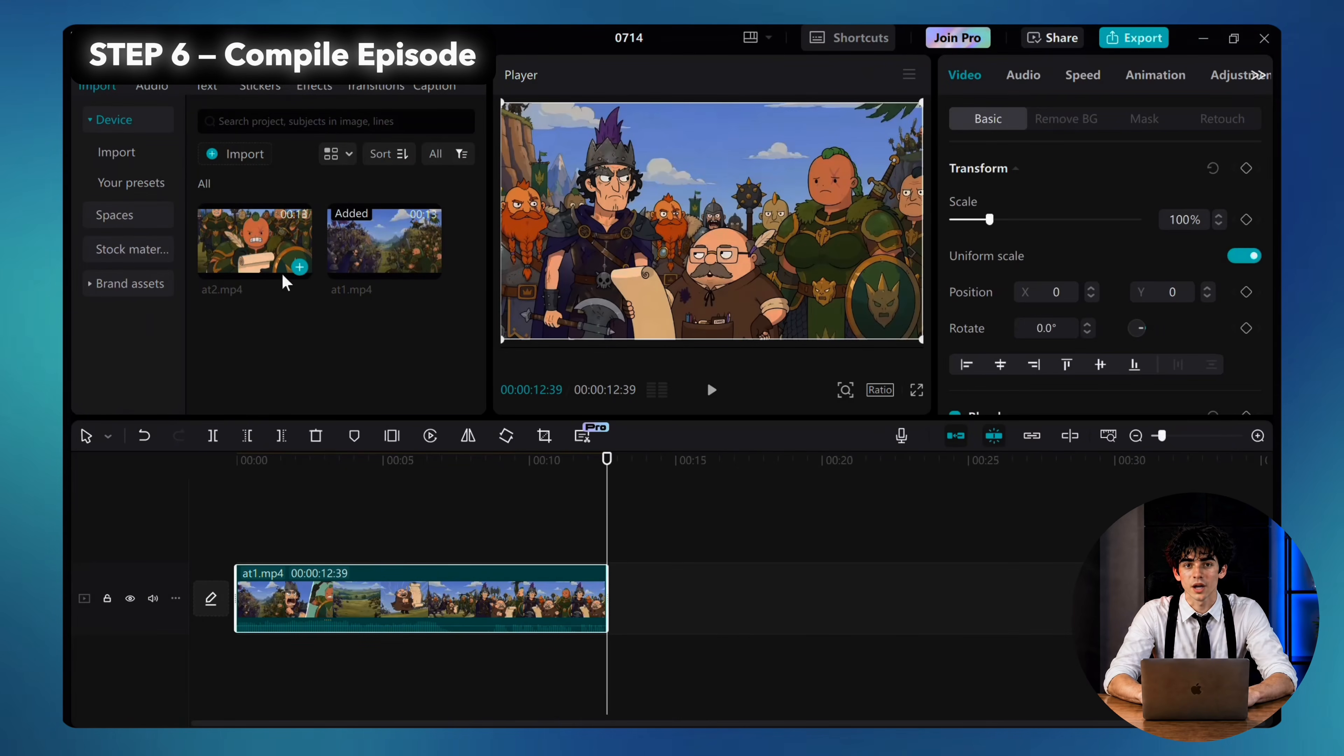
In CapCut, append at2.mp4 after at1.mp4 on the timeline and start the episode's export
left_click(298, 266)
left_click_drag(571, 492, 975, 540)
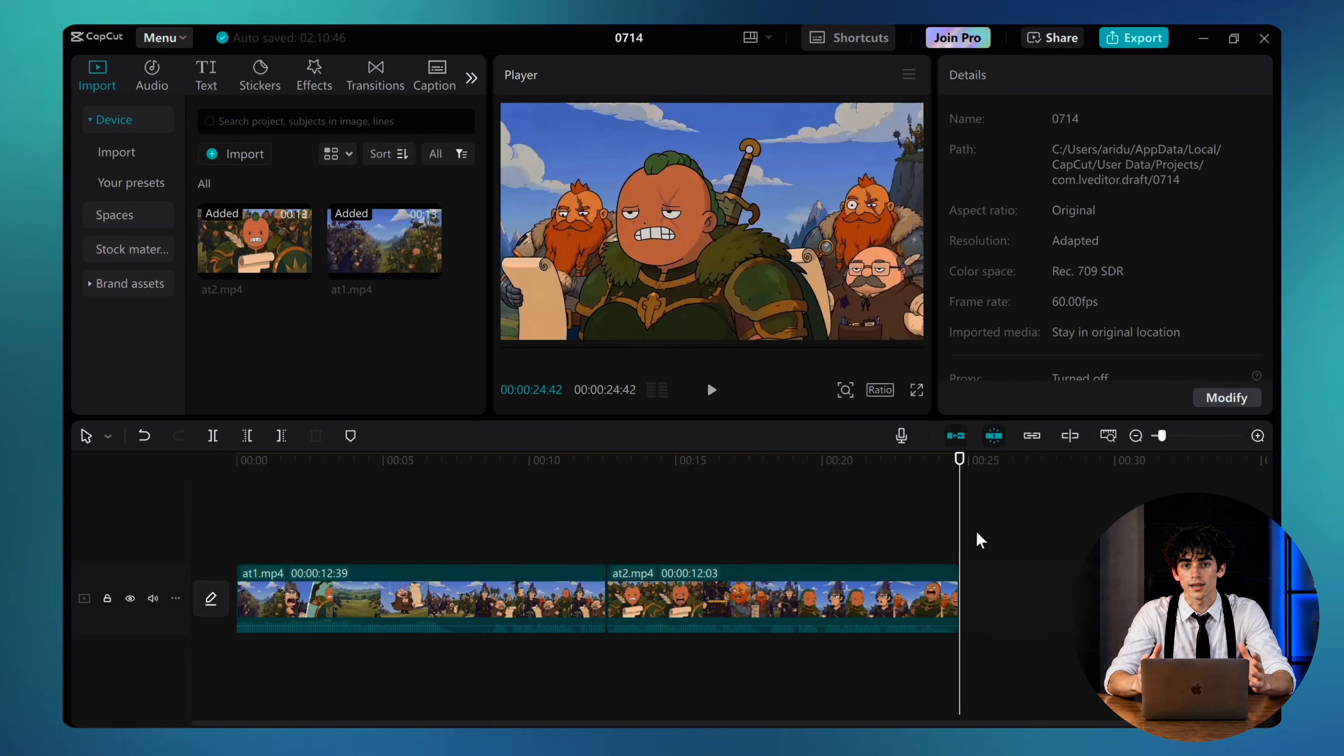
left_click(1129, 44)
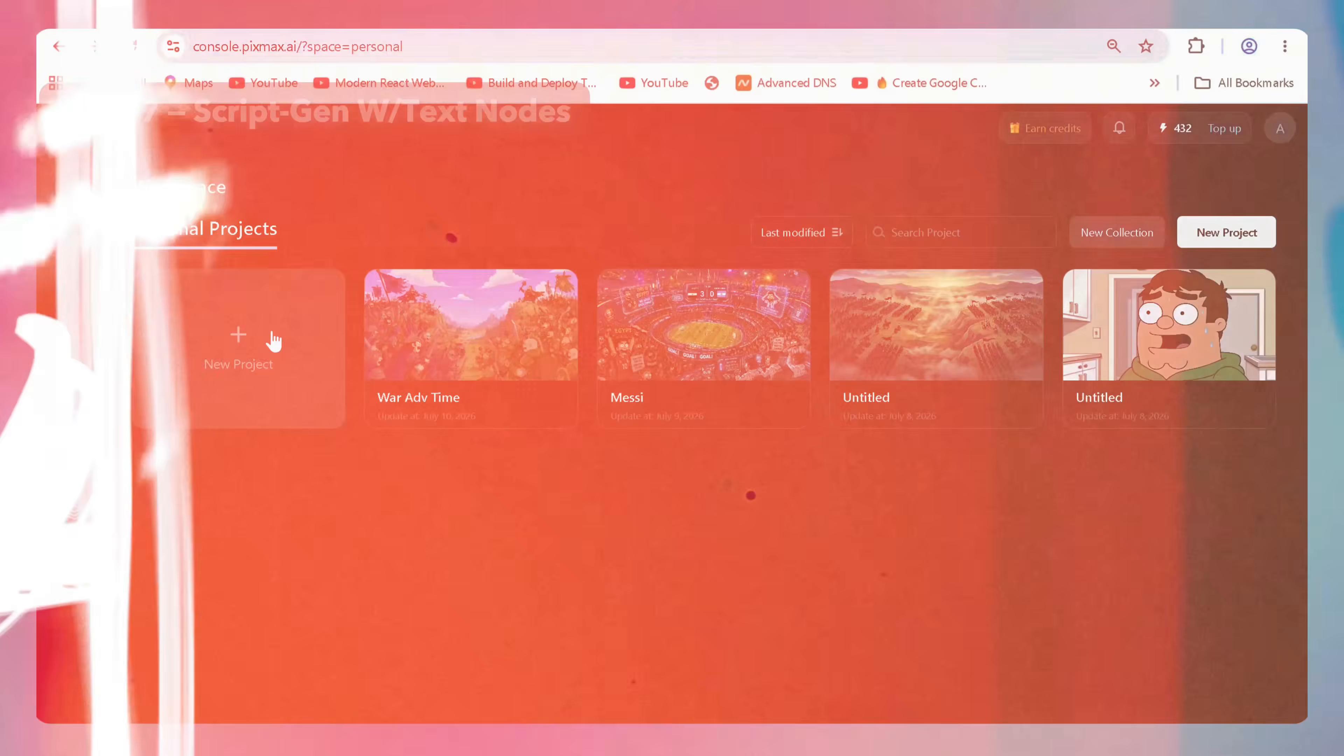
Switch to Pixmax, create a new project and add a text node to its canvas
left_click(270, 338)
right_click(582, 275)
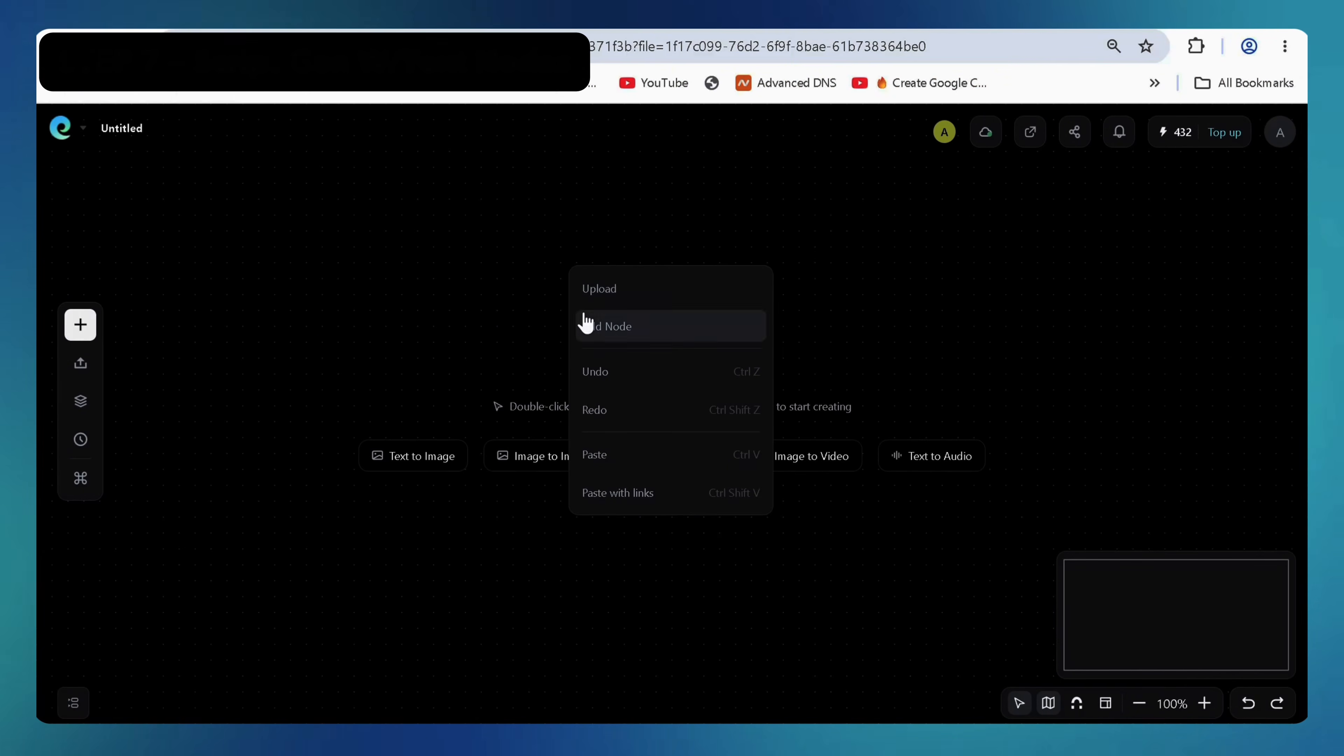
mouse_move(585, 324)
left_click(623, 370)
Keep Gemini 3.1 Pro as the text node's model, paste in the master script prompt and generate its response
left_click(442, 552)
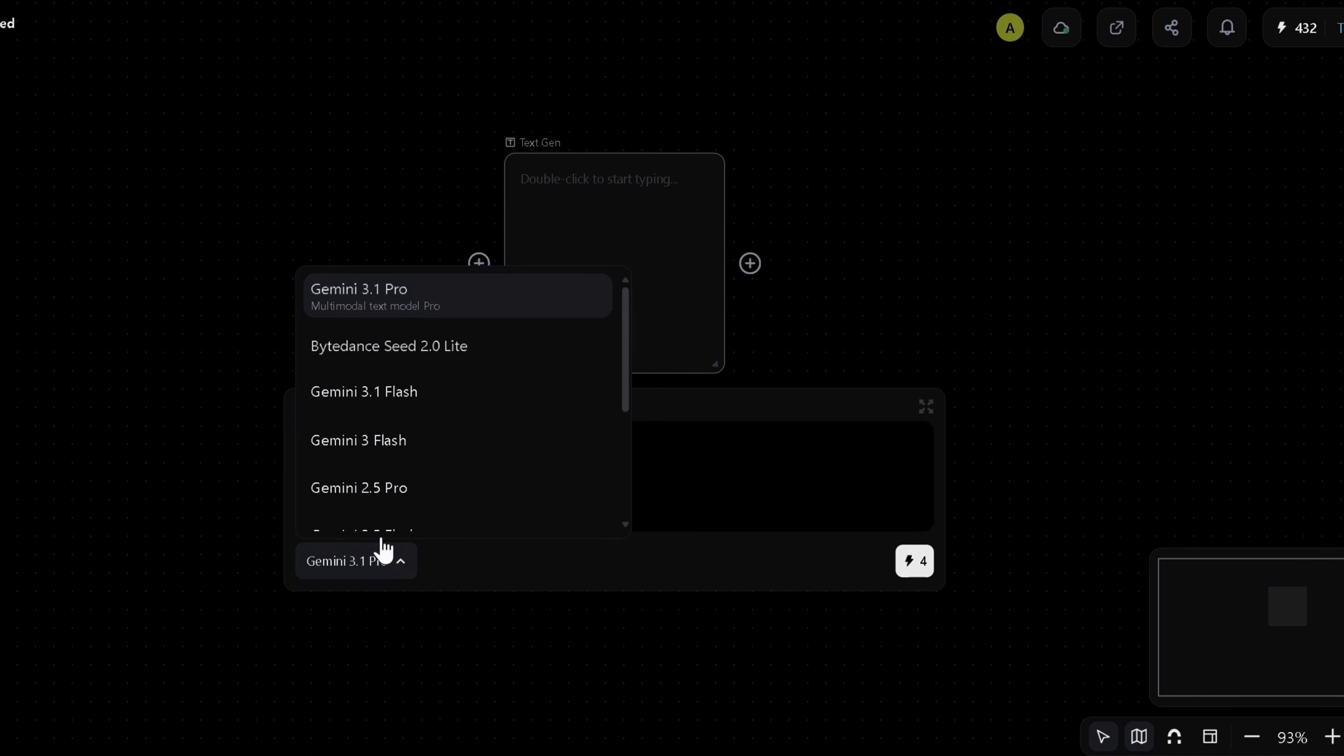
scroll(393, 503, "down", 3)
left_click(455, 438)
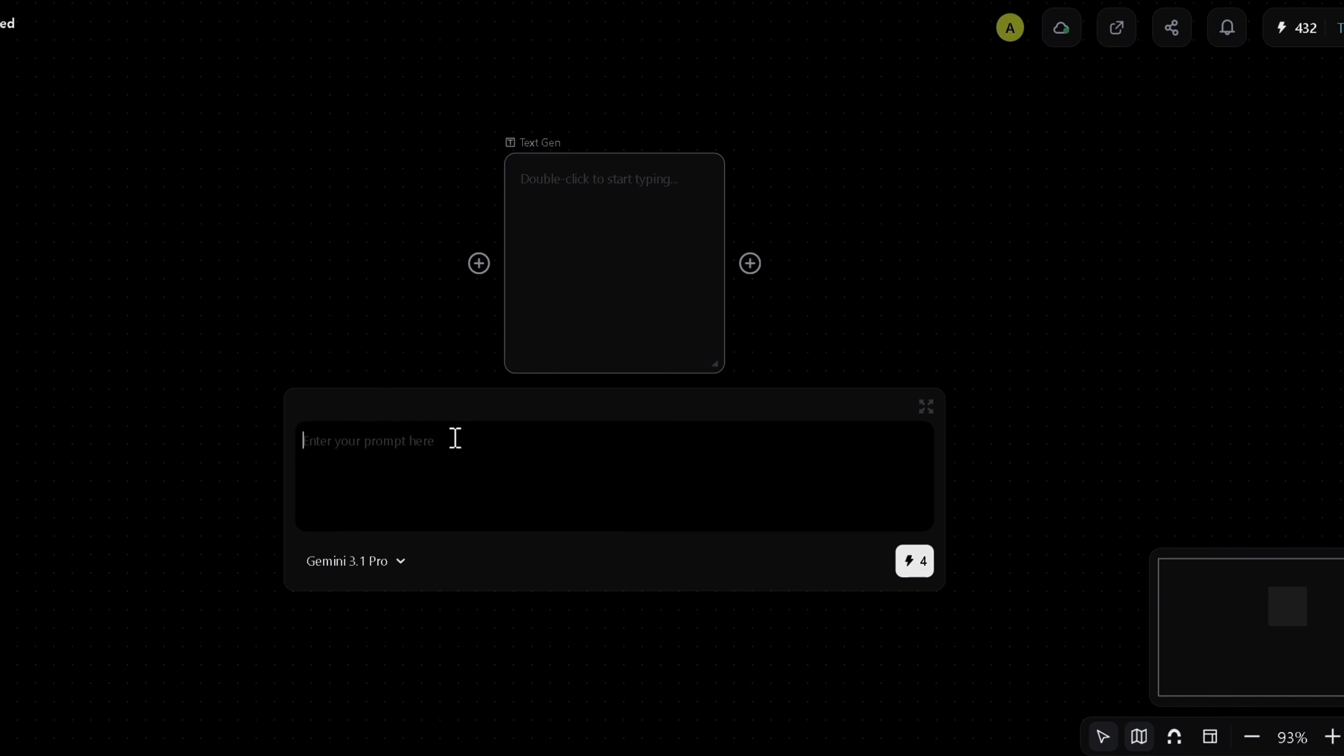
key("ctrl+v")
scroll(456, 476, "down", 10)
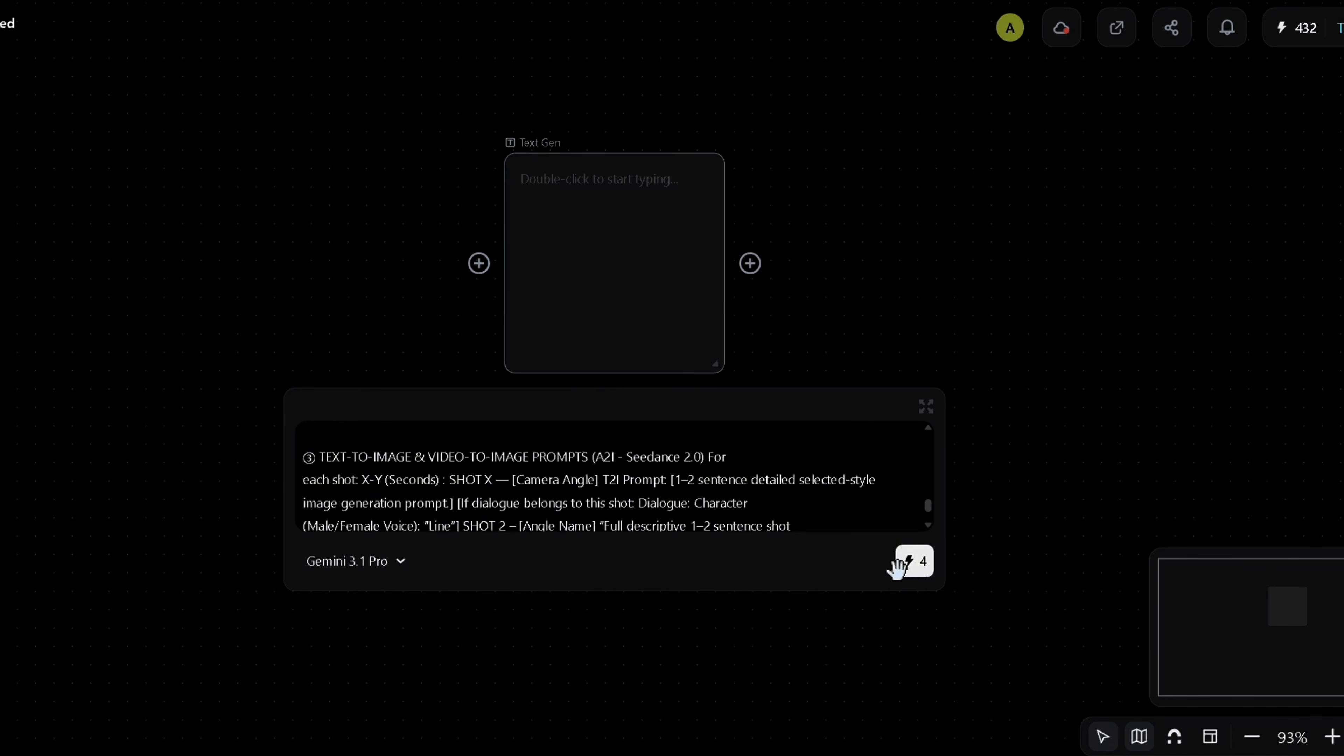
left_click(912, 574)
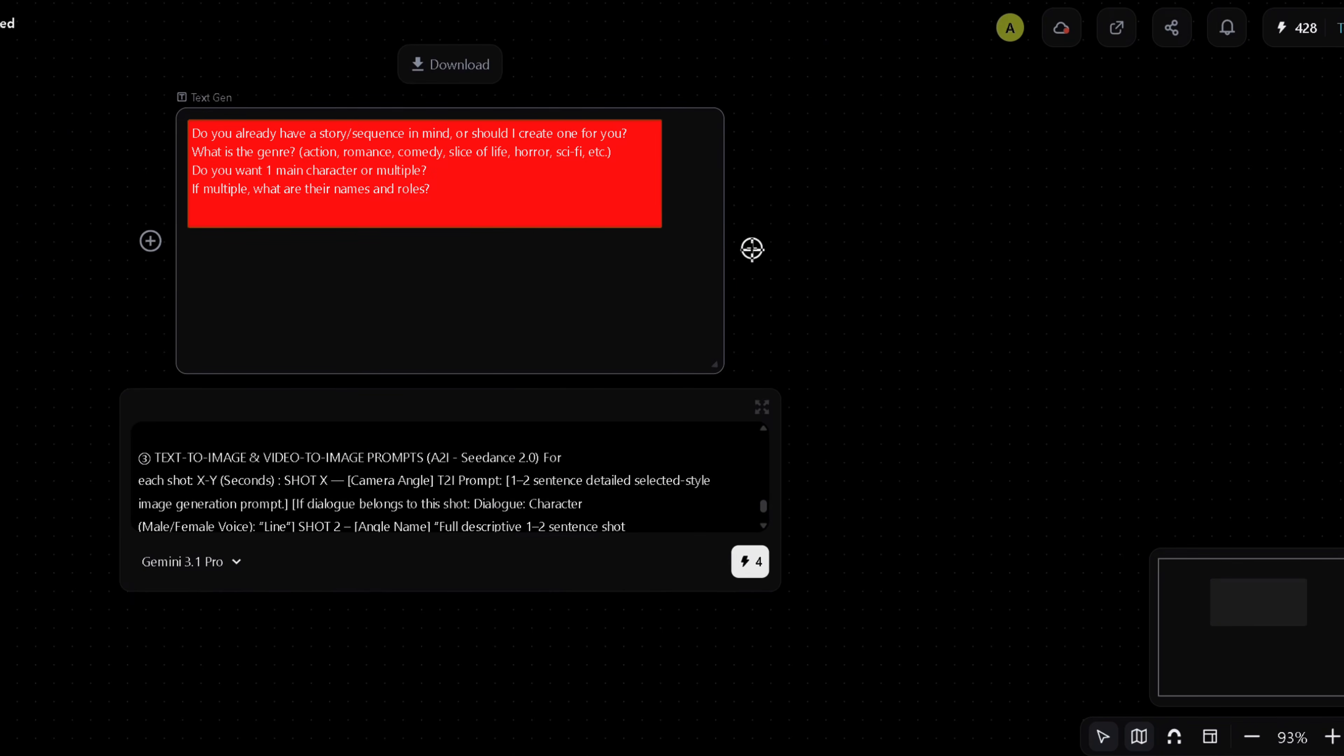
Add a linked text node and generate a script from the pasted "Inside Job" style rom-com idea about a photography intern, about 20-25 seconds long
left_click_drag(971, 253, 973, 255)
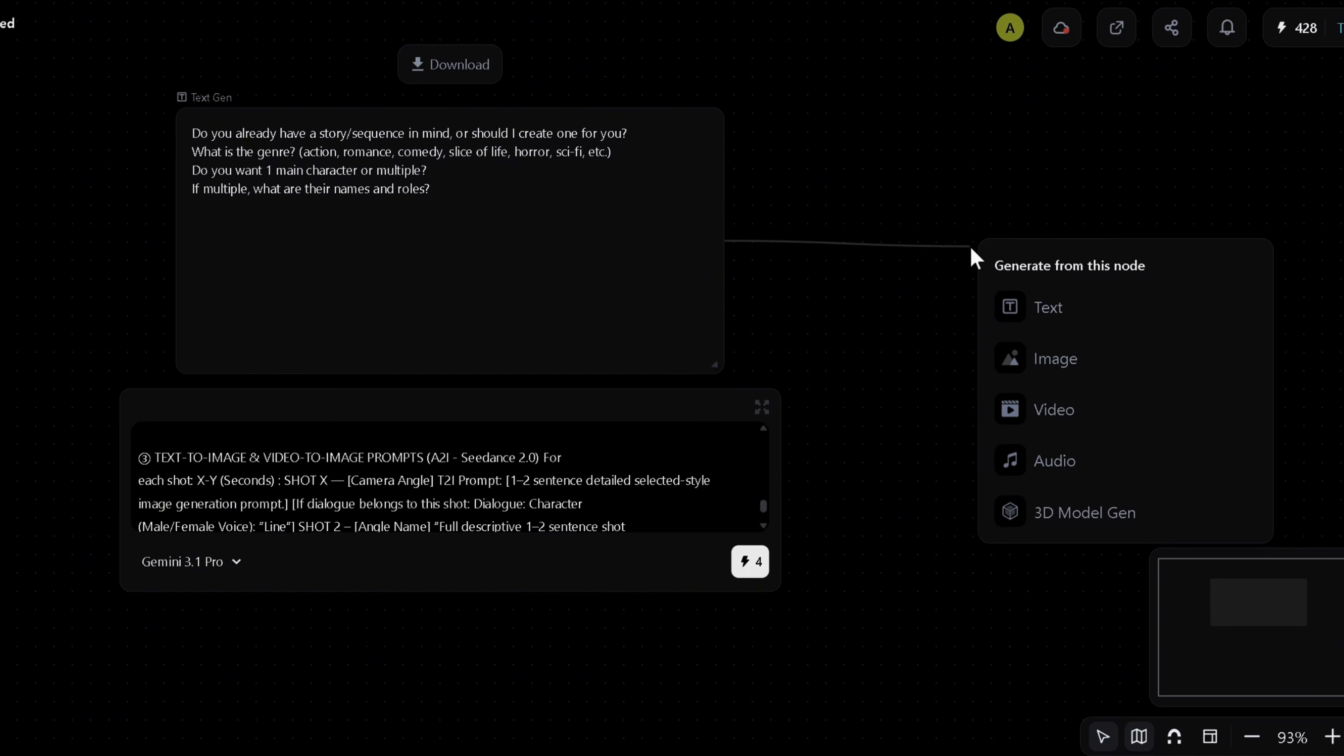
left_click(1026, 312)
key("ctrl+v")
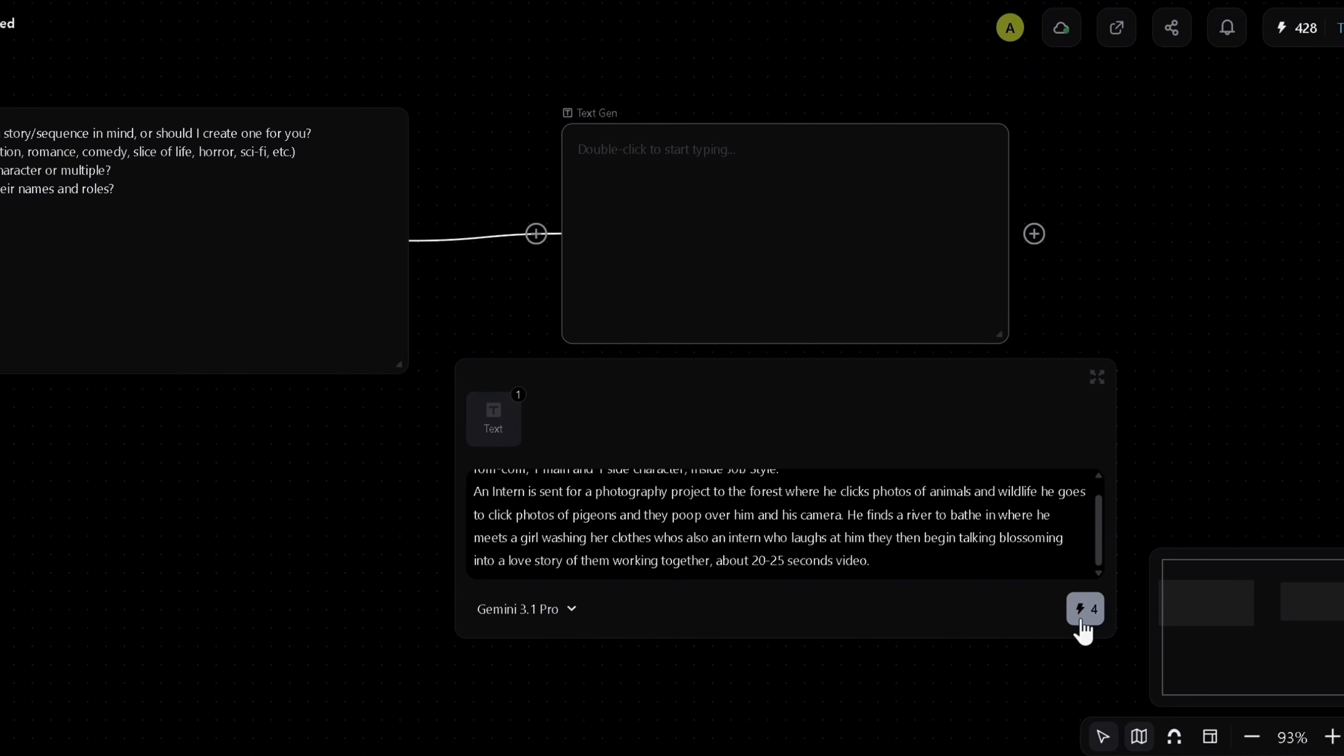
left_click(1130, 671)
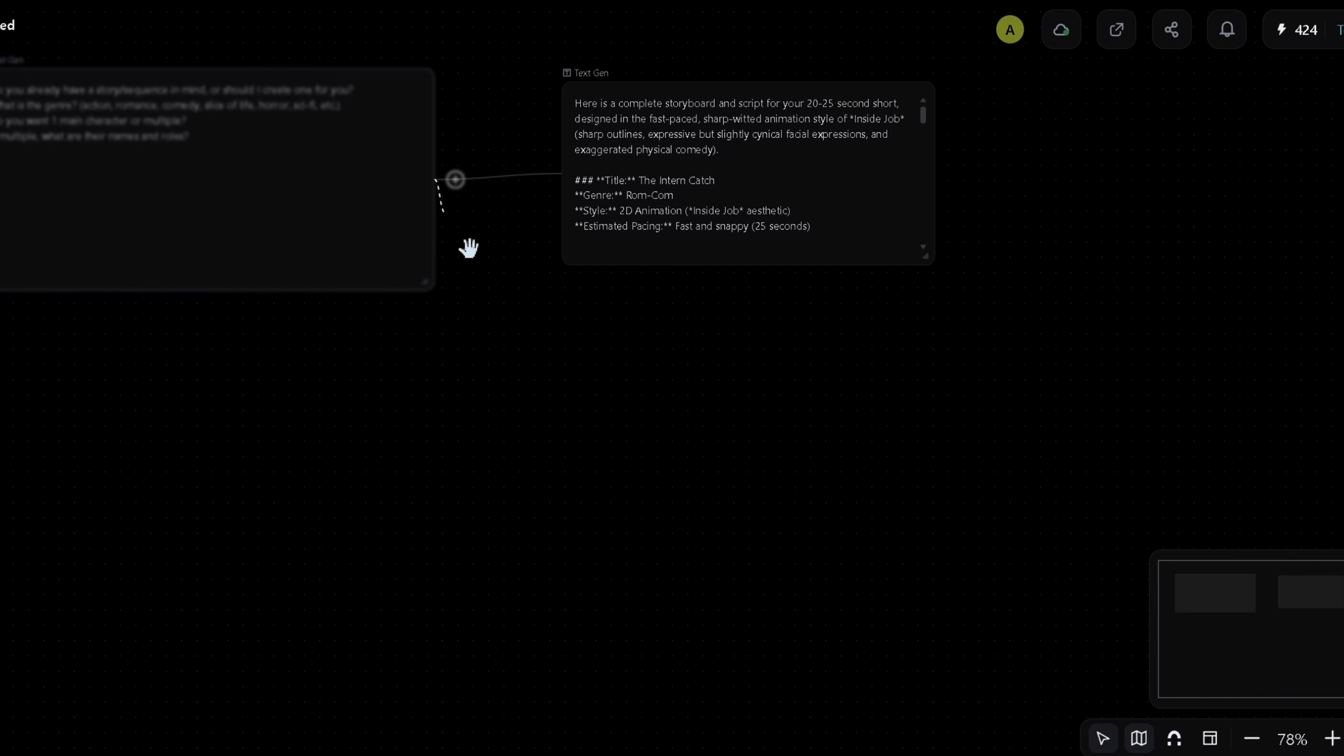
Add a third text node connected to both the story questions node and the generated "The Intern Catch" script
left_click_drag(394, 231, 574, 573)
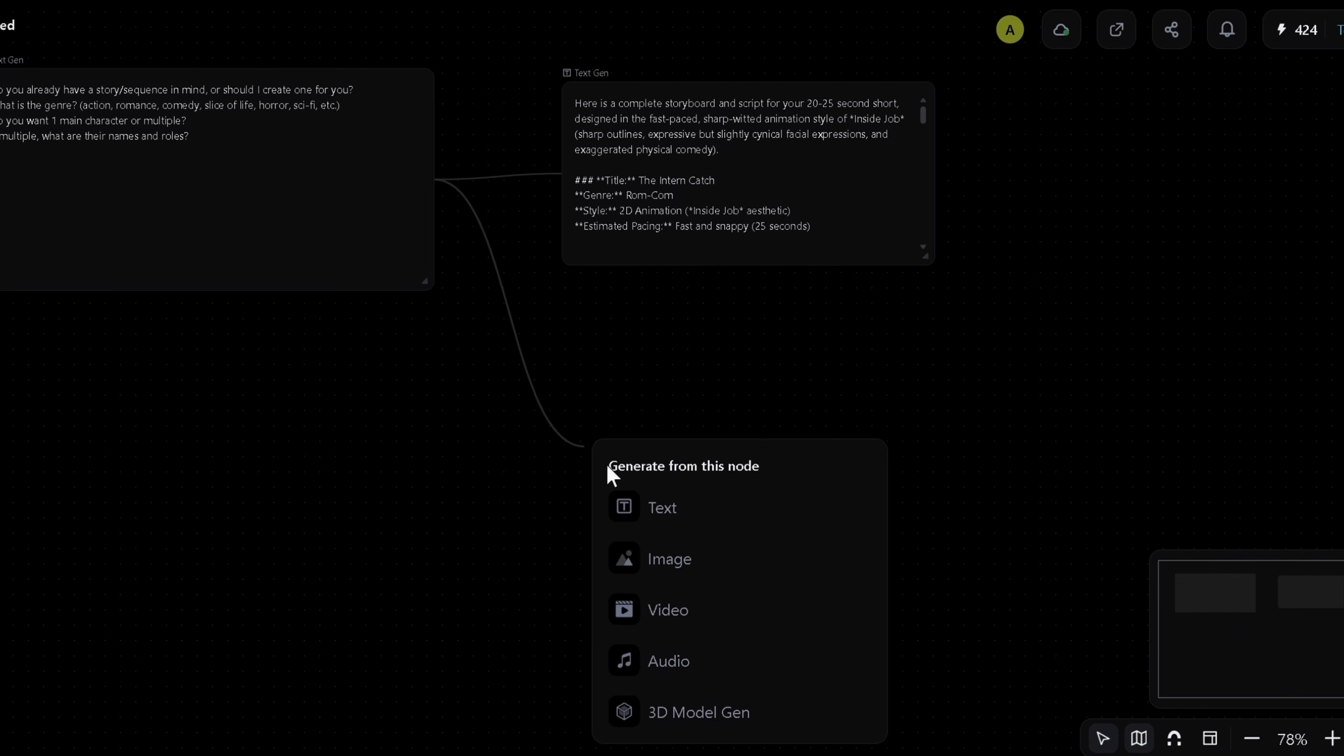
left_click(625, 612)
left_click(656, 506)
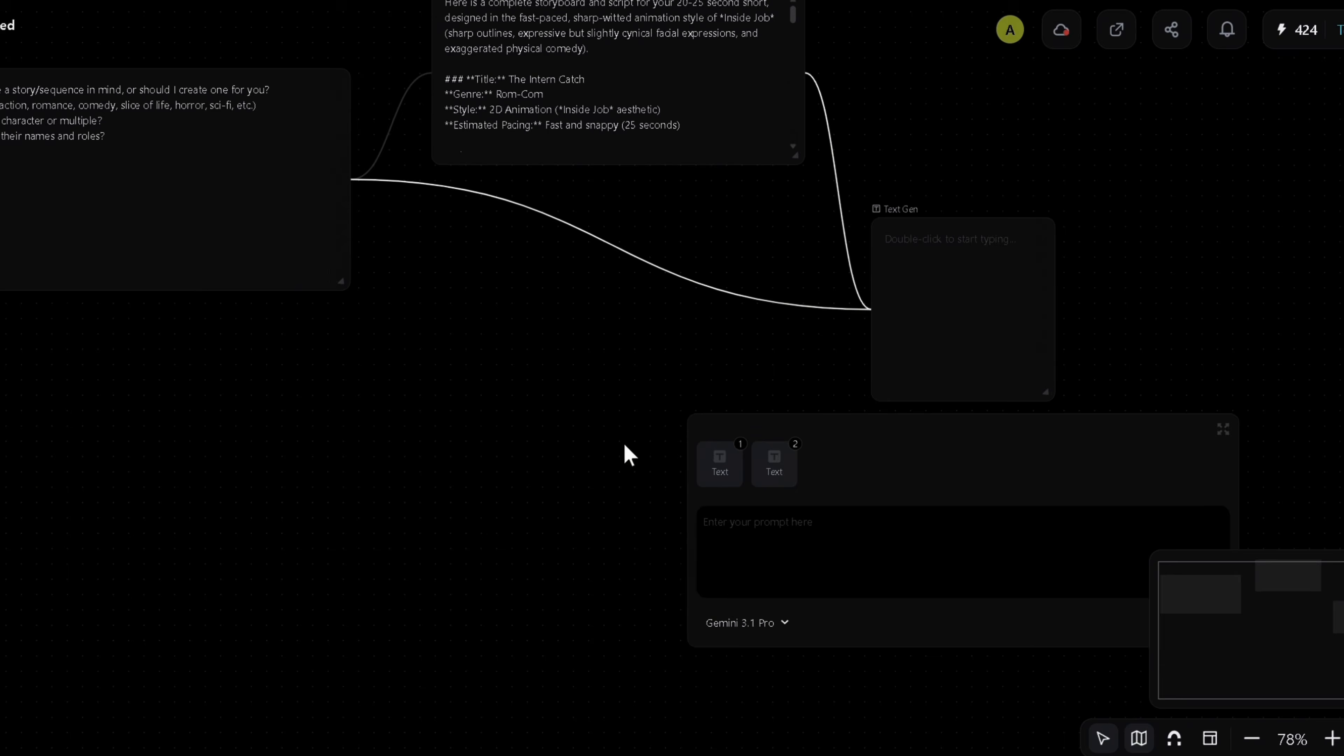
Generate character build kits and Txt2Img prompts for each shot in the third text node, and copy the Leo (Main Intern) kit
left_click(664, 533)
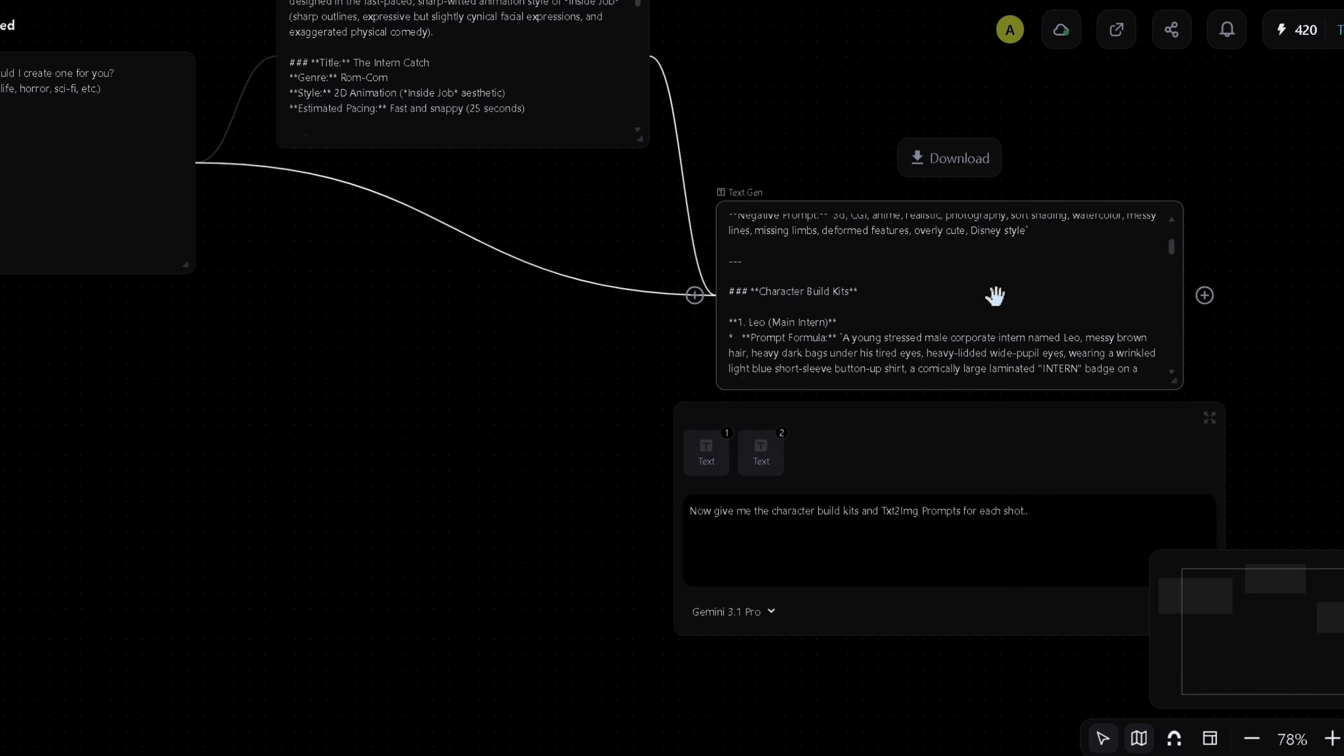
scroll(990, 295, "down", 3)
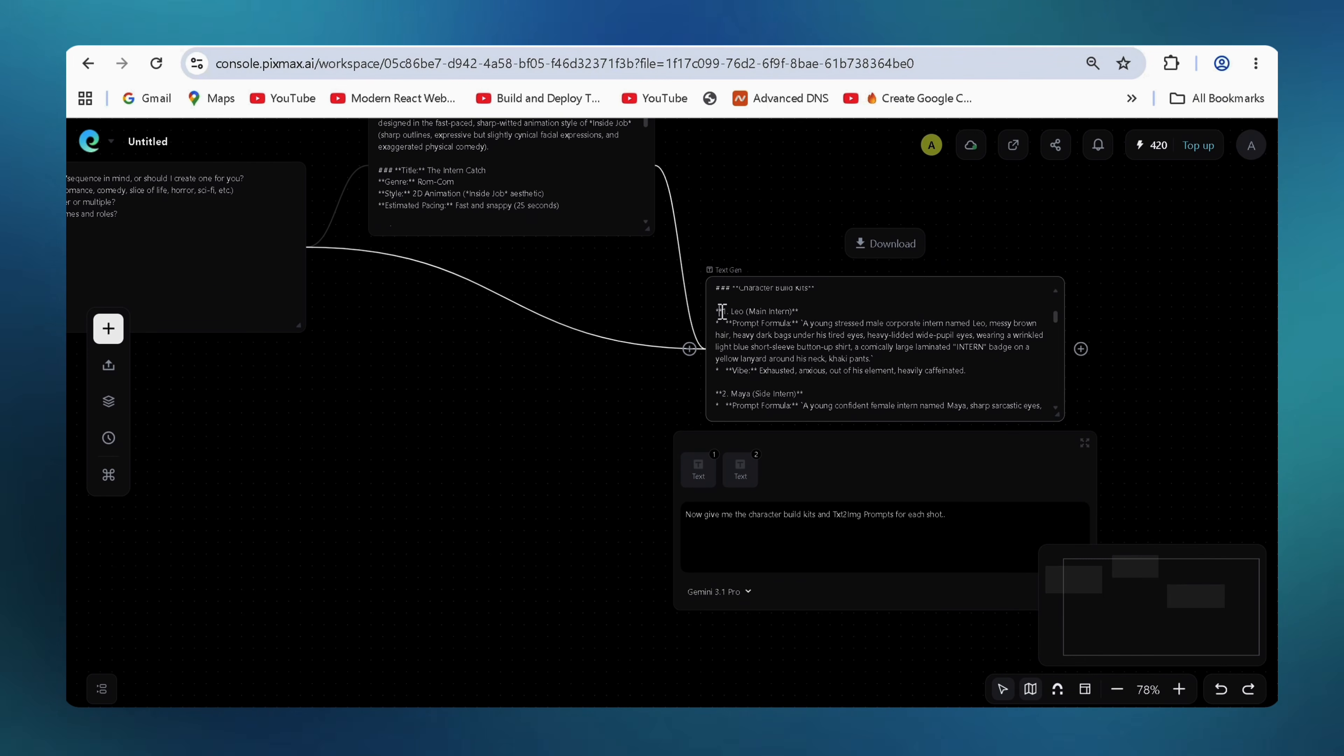
left_click_drag(734, 247, 866, 291)
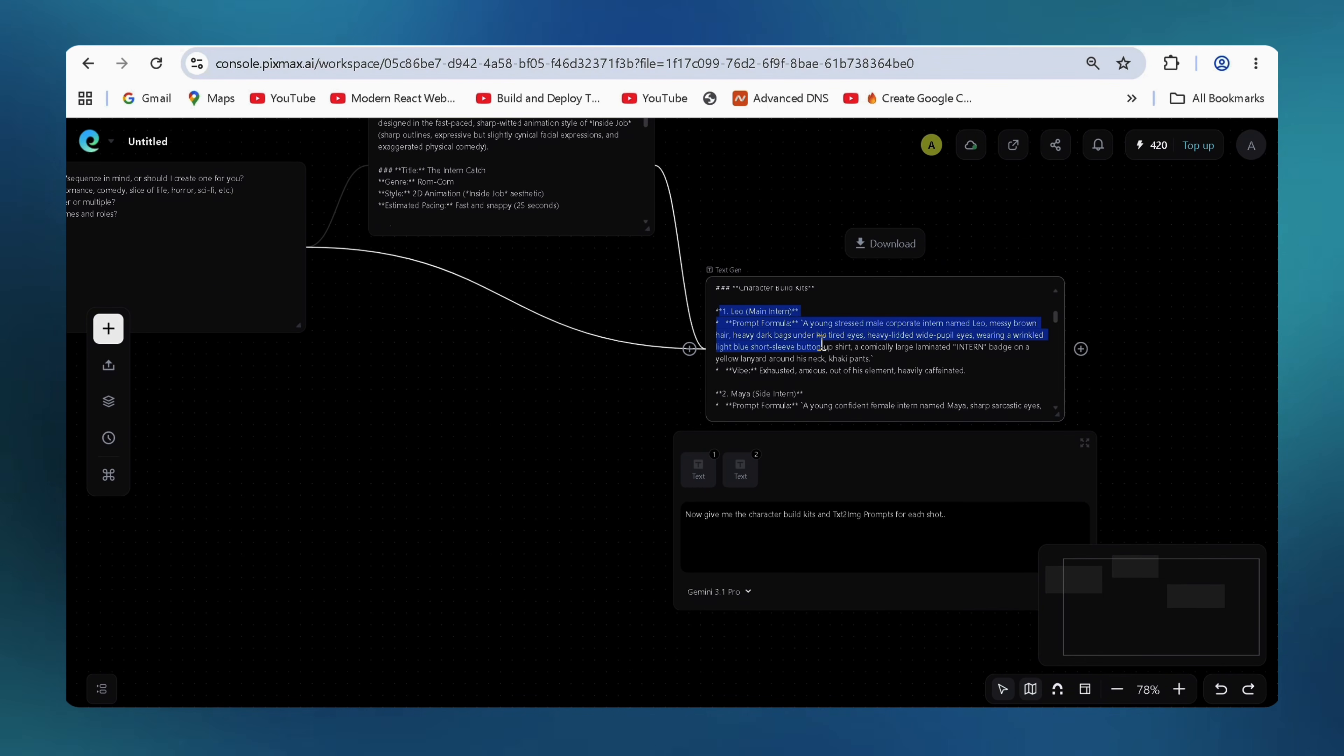
left_click_drag(827, 346, 993, 366)
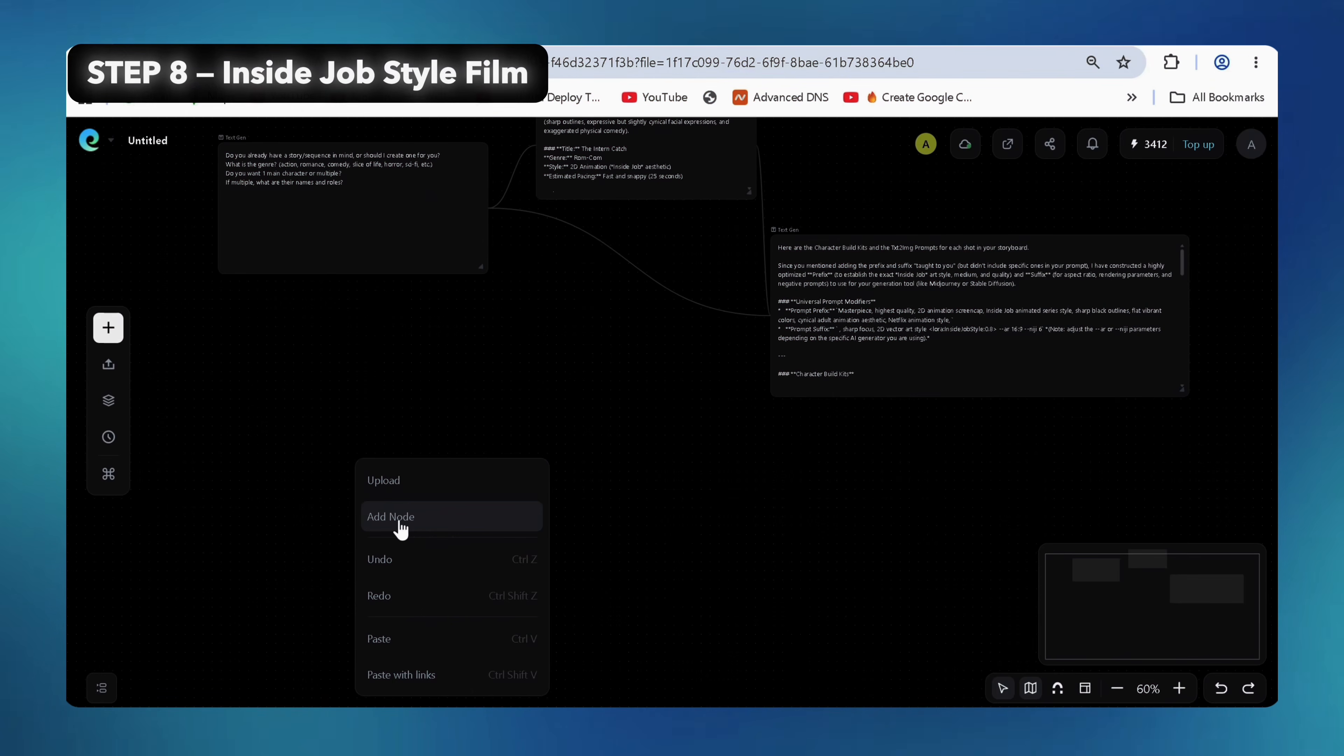
Add an image node with Leo's character prompt pasted in, and paste the "leo" reference photo onto the canvas beside it
mouse_move(516, 543)
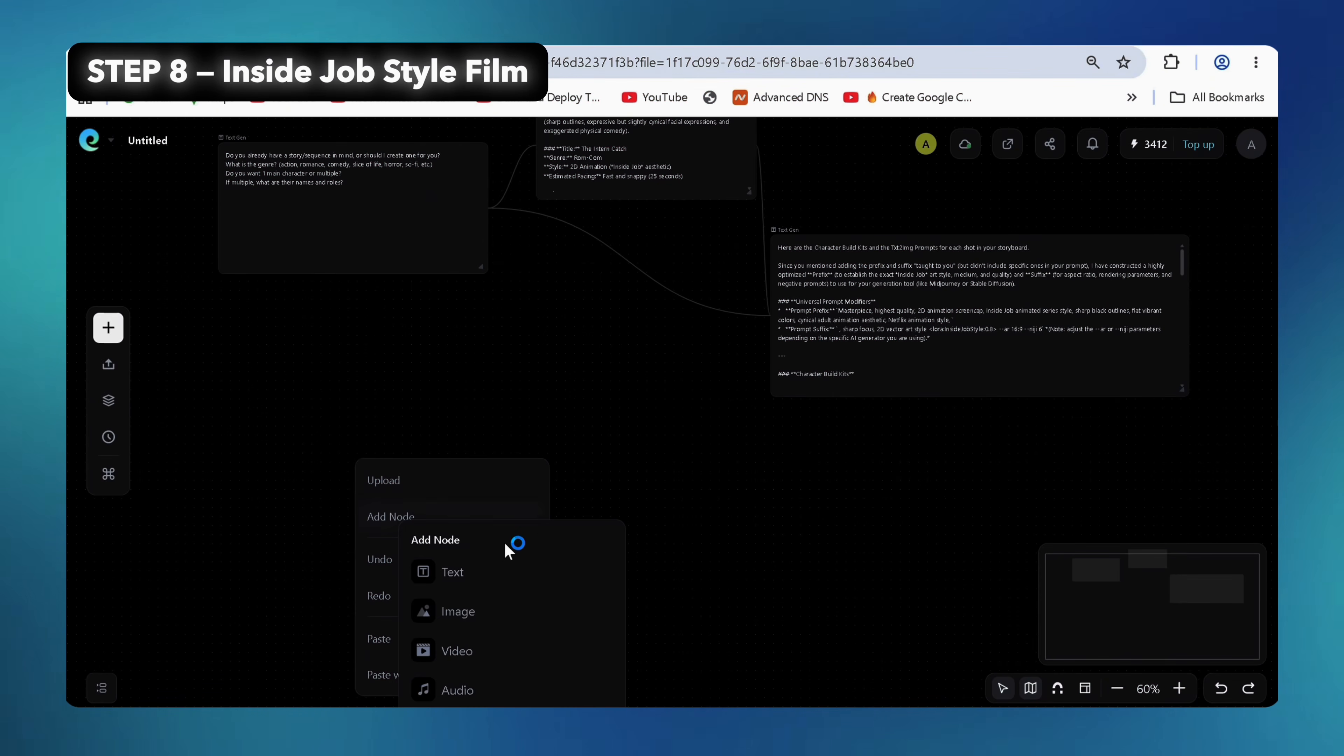
left_click(510, 608)
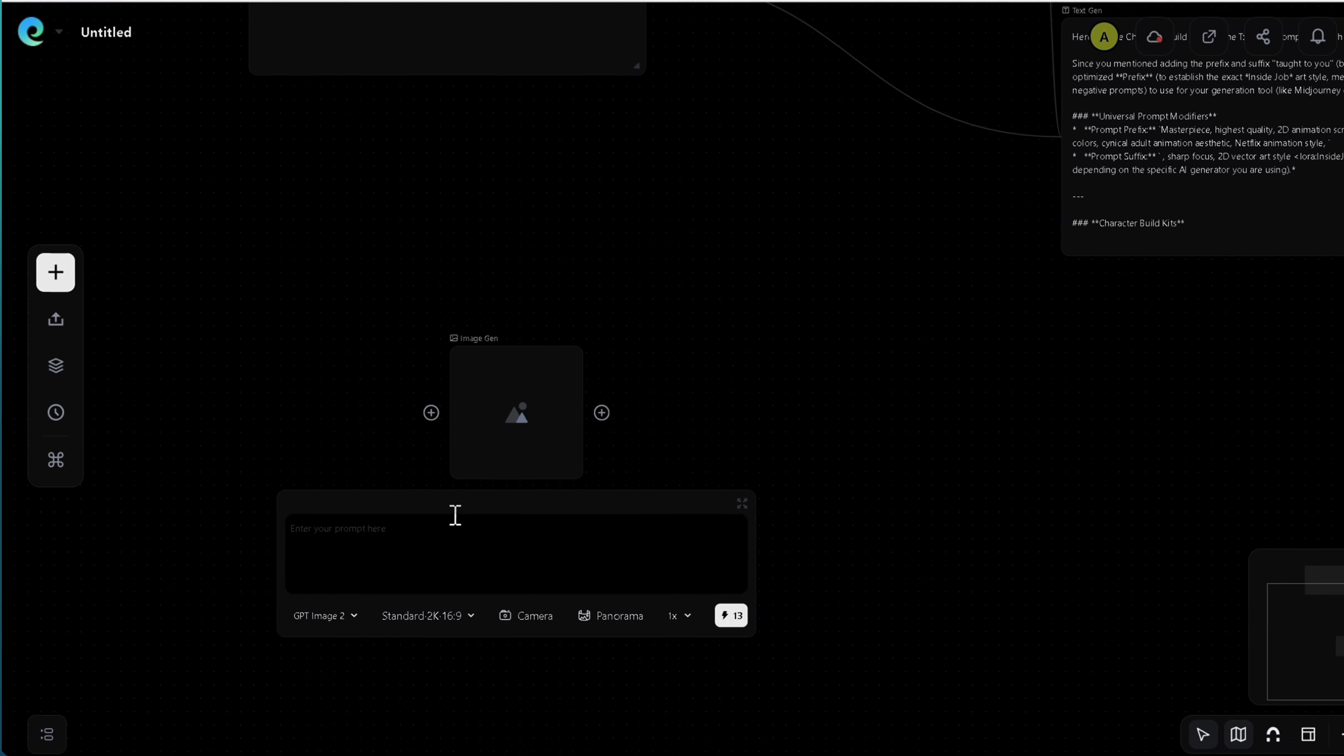
key("ctrl+v")
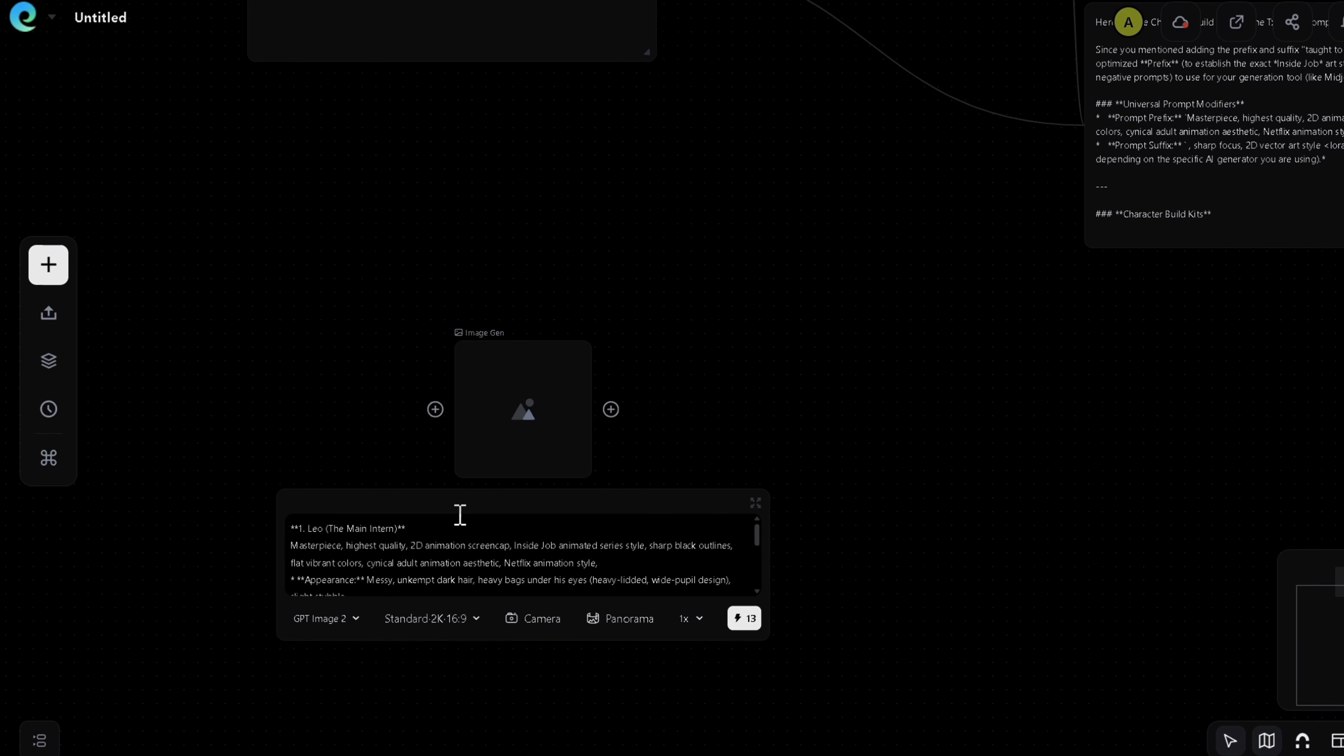
left_click(400, 456)
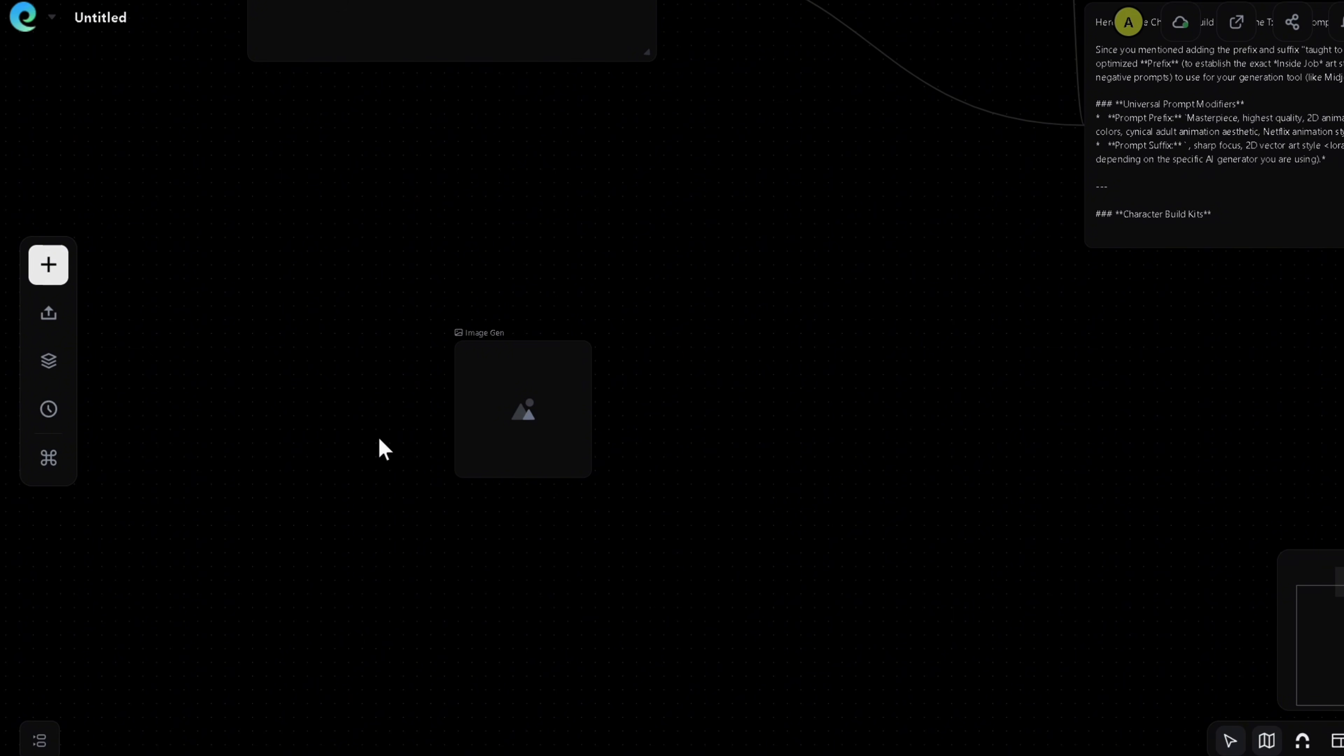
key("ctrl+v")
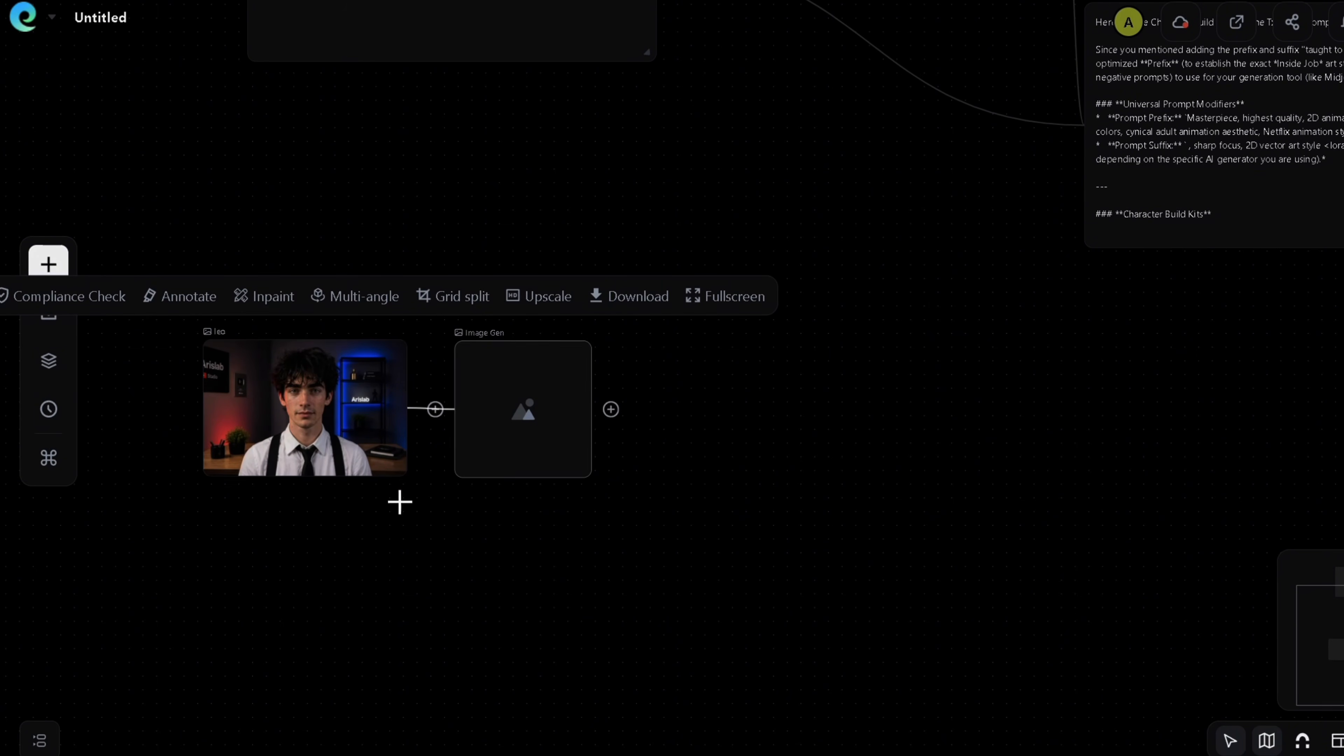
left_click(508, 444)
type(", @Image1 (leo")
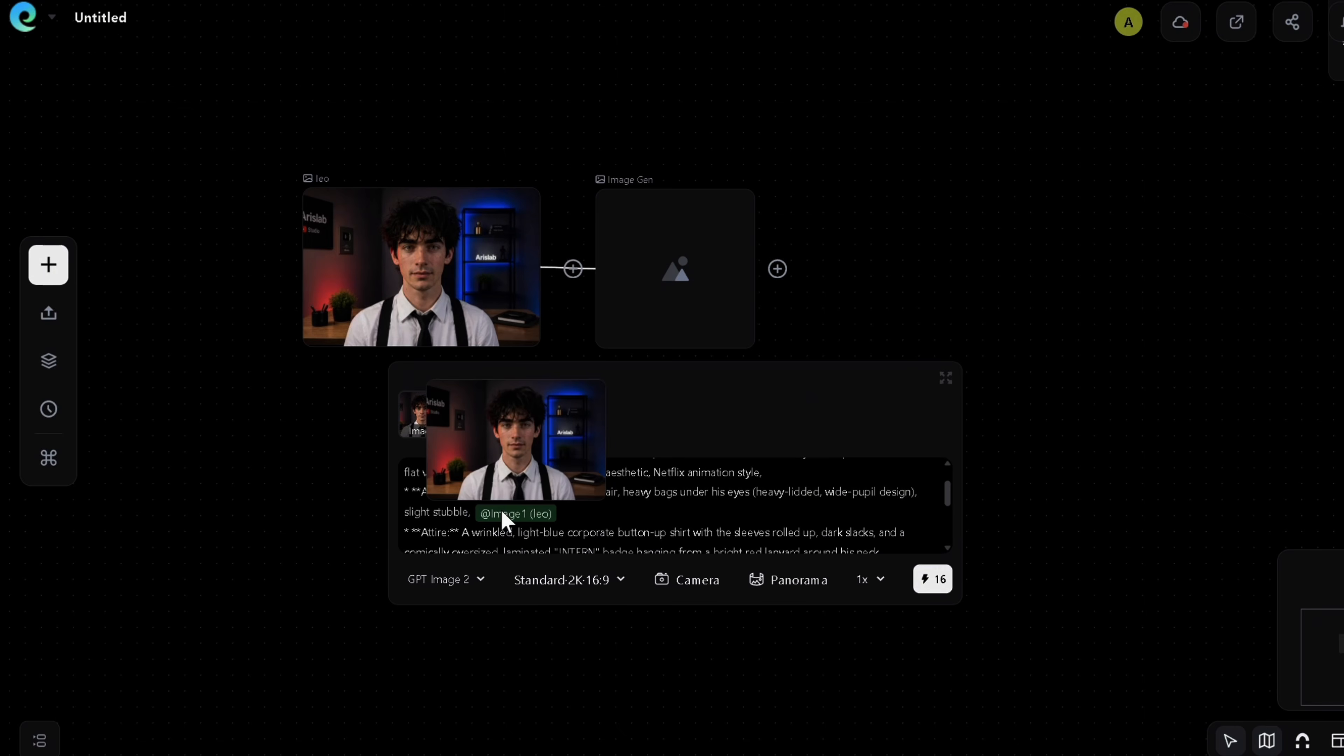
left_click(515, 513)
type("looks like this guy.")
scroll(778, 540, "down", 5)
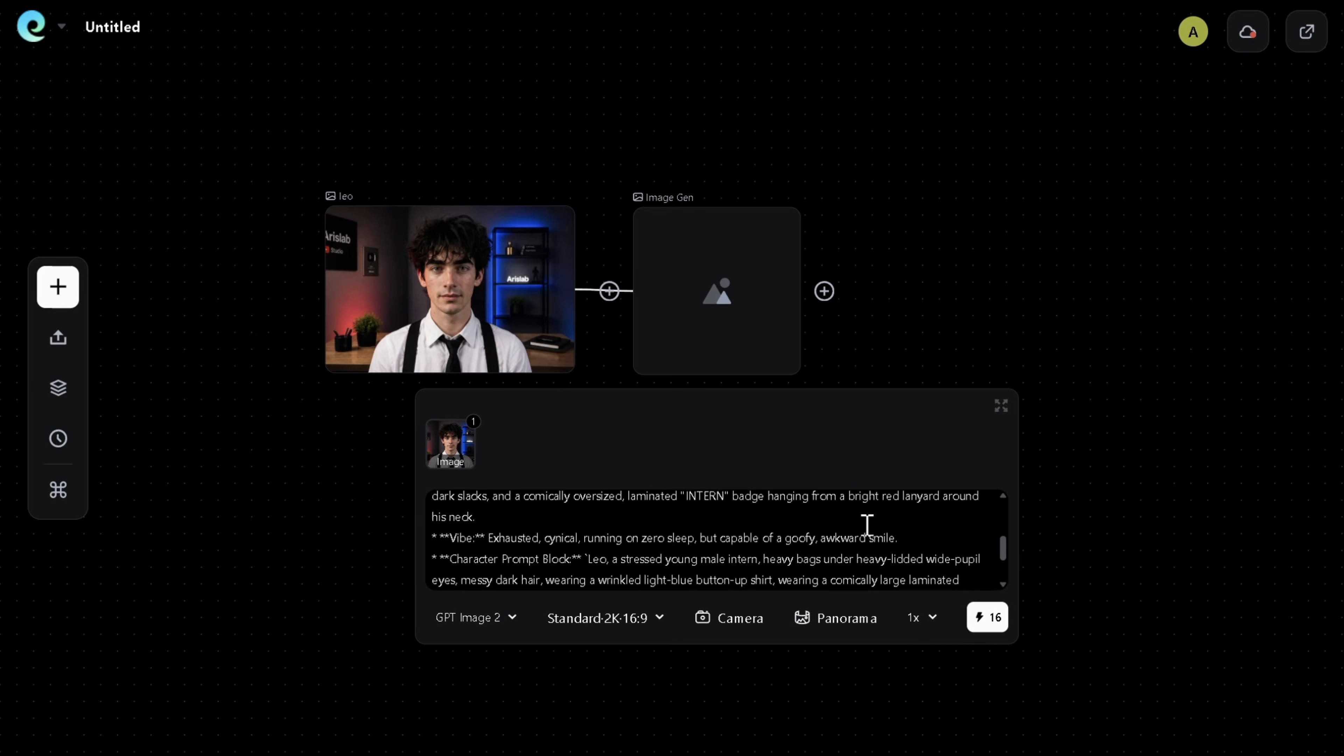
left_click(987, 617)
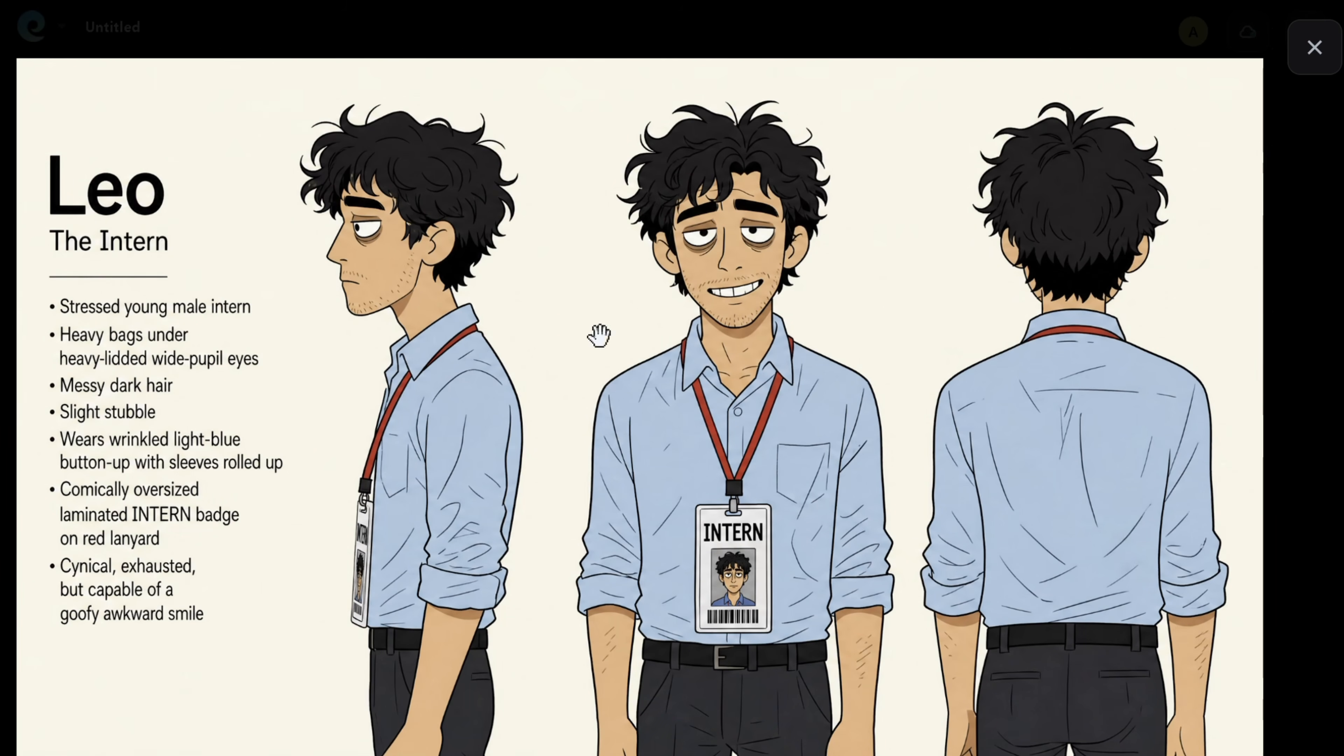
key("Escape")
Duplicate Leo's sheet node, replace its prompt with the one for Maya (The Side Character Intern), and generate her sheet, including with Nano Banana Pro
left_click(684, 288)
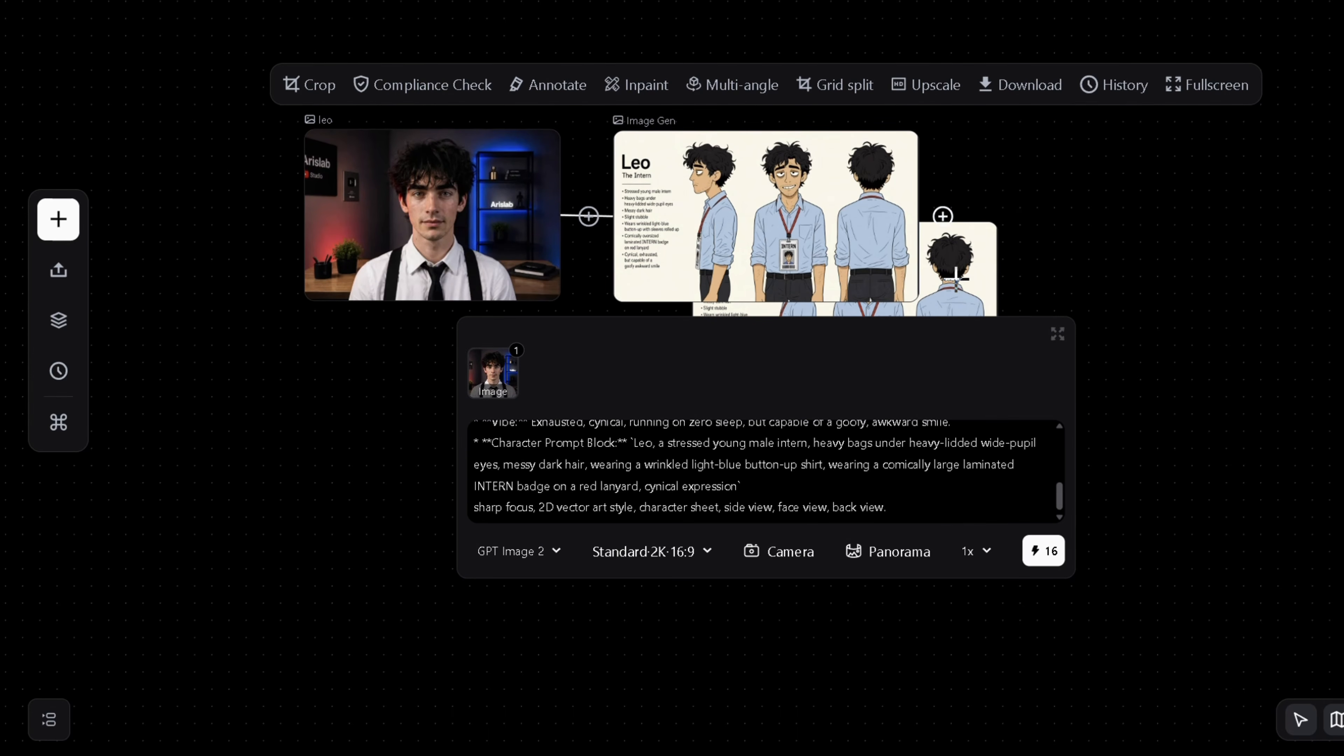
left_click(943, 216)
left_click(1035, 393)
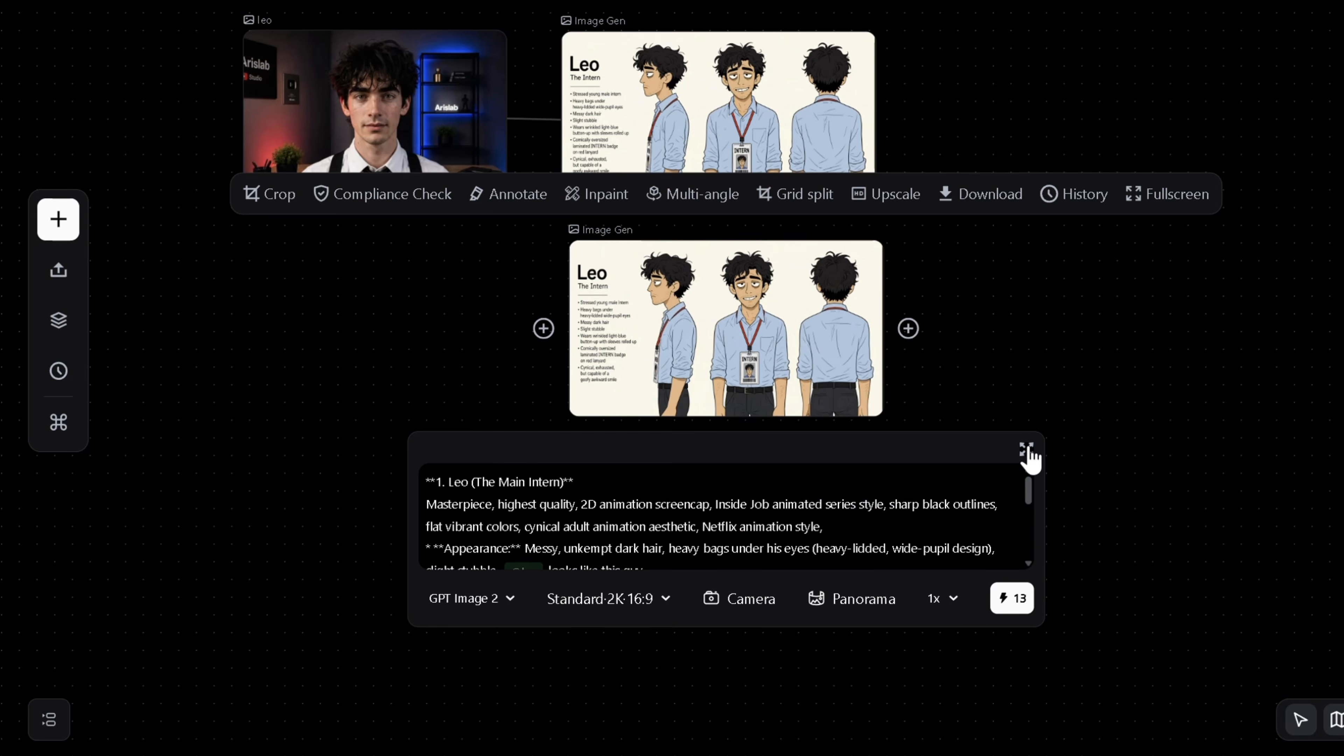
left_click(1027, 450)
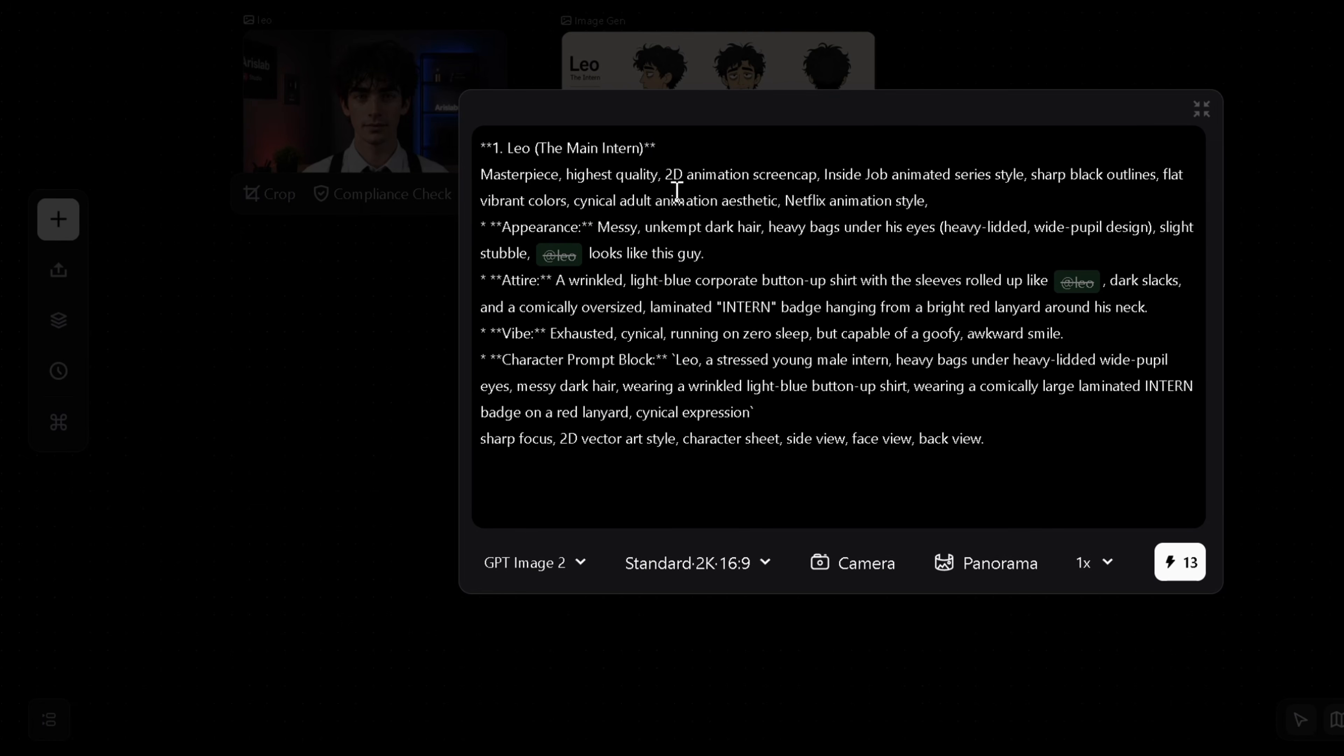
key("ctrl+Return")
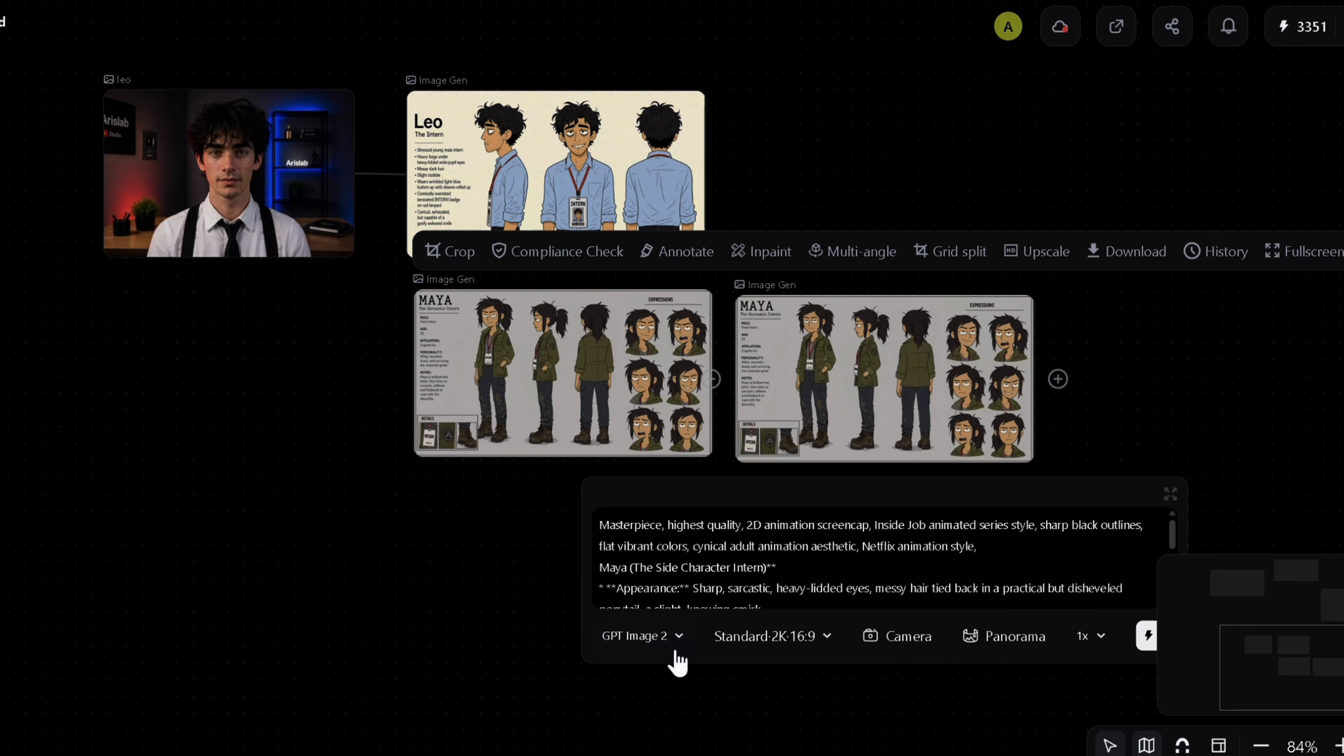
left_click(667, 657)
Copy the Shot 1A prompt from the shot-by-shot list and paste it into a new image node linked to Leo's character sheet
scroll(654, 489, "down", 3)
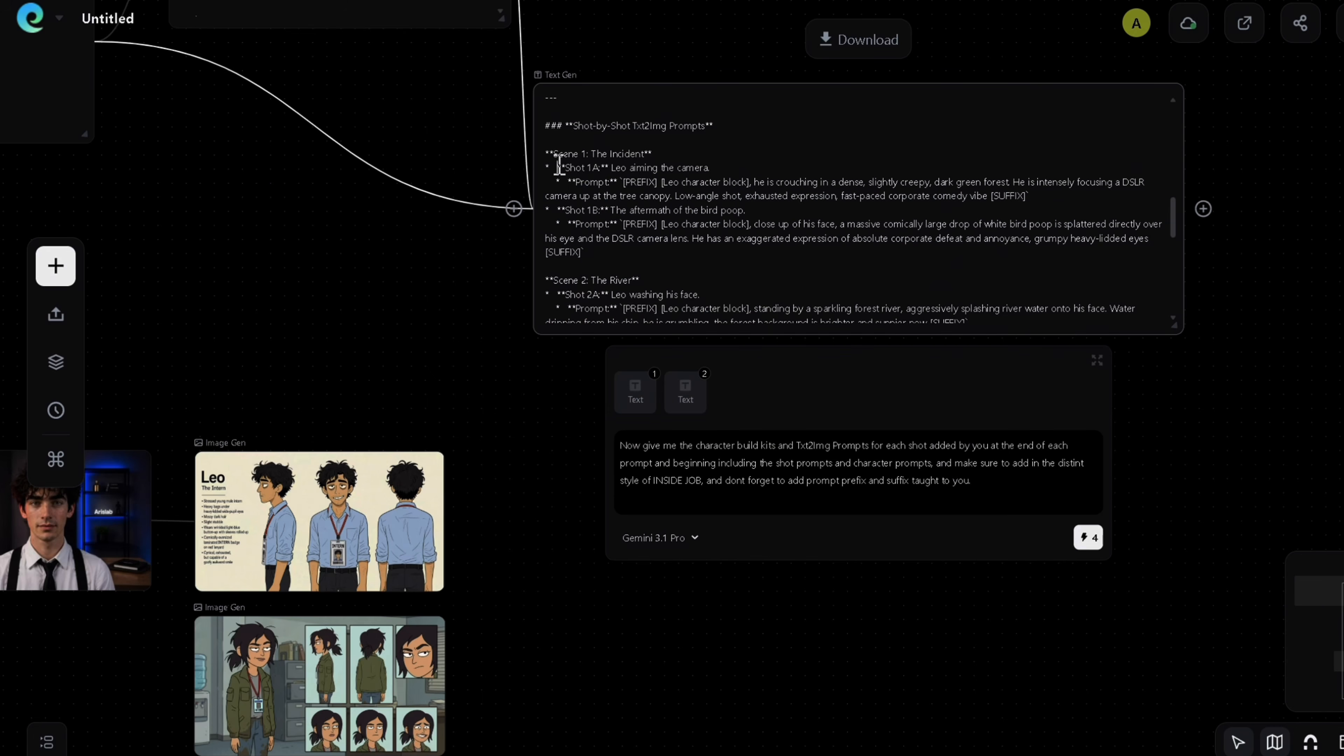
left_click_drag(592, 175, 1029, 197)
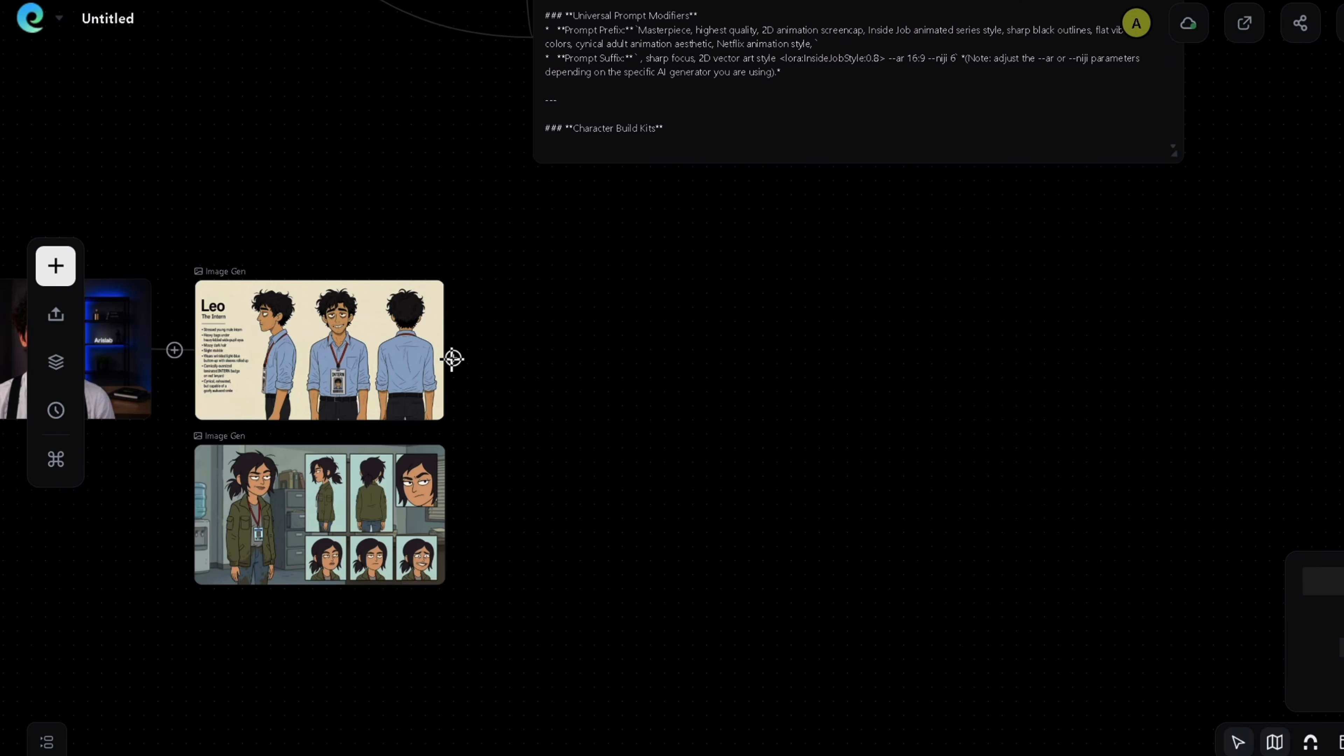
left_click_drag(452, 354, 718, 452)
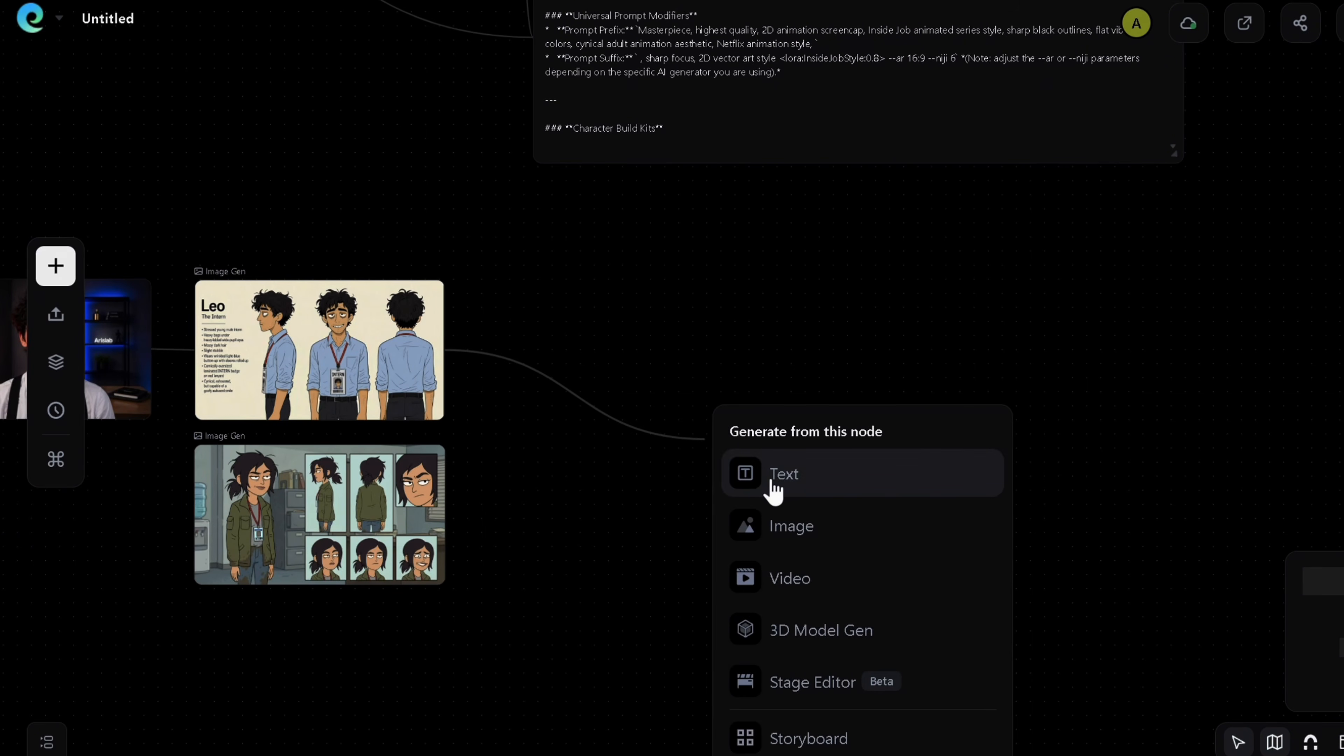
left_click(787, 532)
left_click_drag(458, 519, 684, 425)
left_click(786, 635)
type("**Shot 1A:** Leo aiming the camera.     * **Prompt:** `[PREFIX] [Leo character block], he is crouching in a dense, slightly creepy, dark green forest. He is intensely focusing a DSLR camera up at the tree canopy, low-angle shot, exhausted expression, fast-paced corporate comedy vibe [SUFFIX]`")
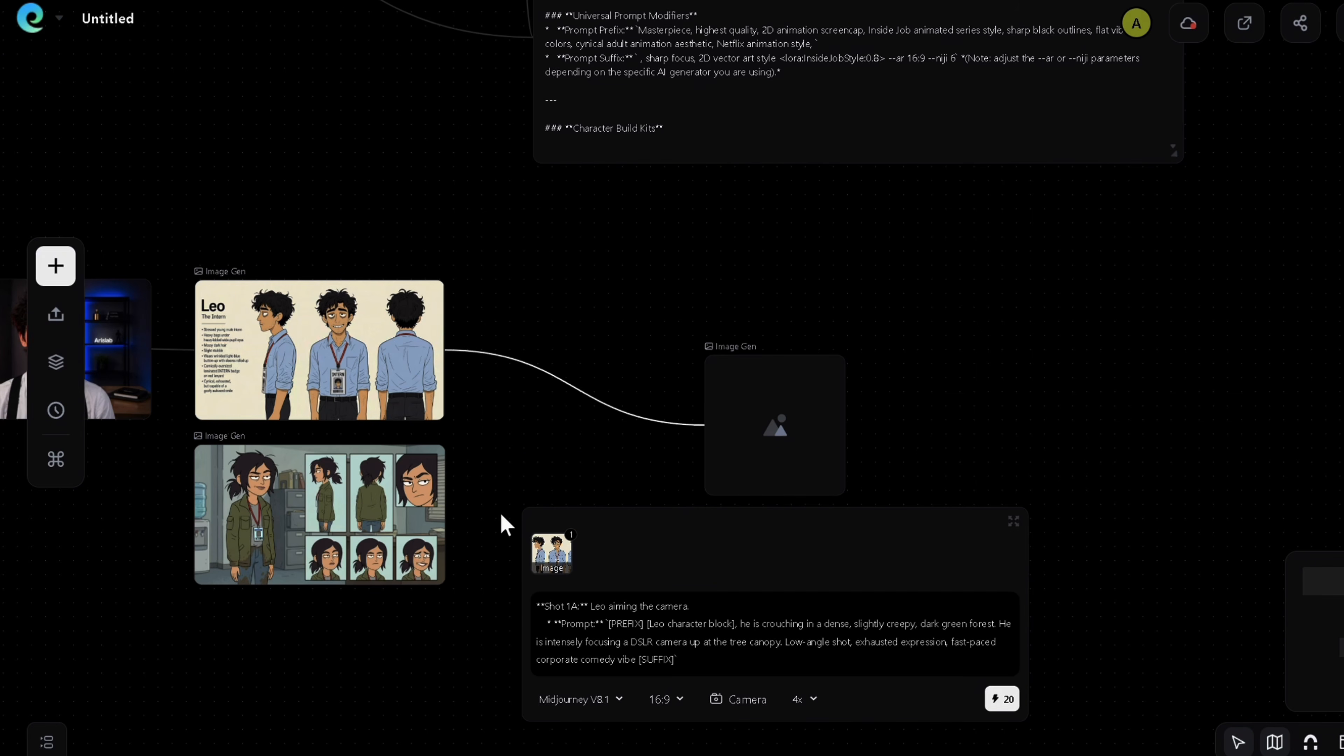
Replace Shot 1A's [PREFIX] with the Inside Job style prefix from Maya's prompt and generate the image with GPT Image 2 and Nano Banana Pro
left_click(402, 508)
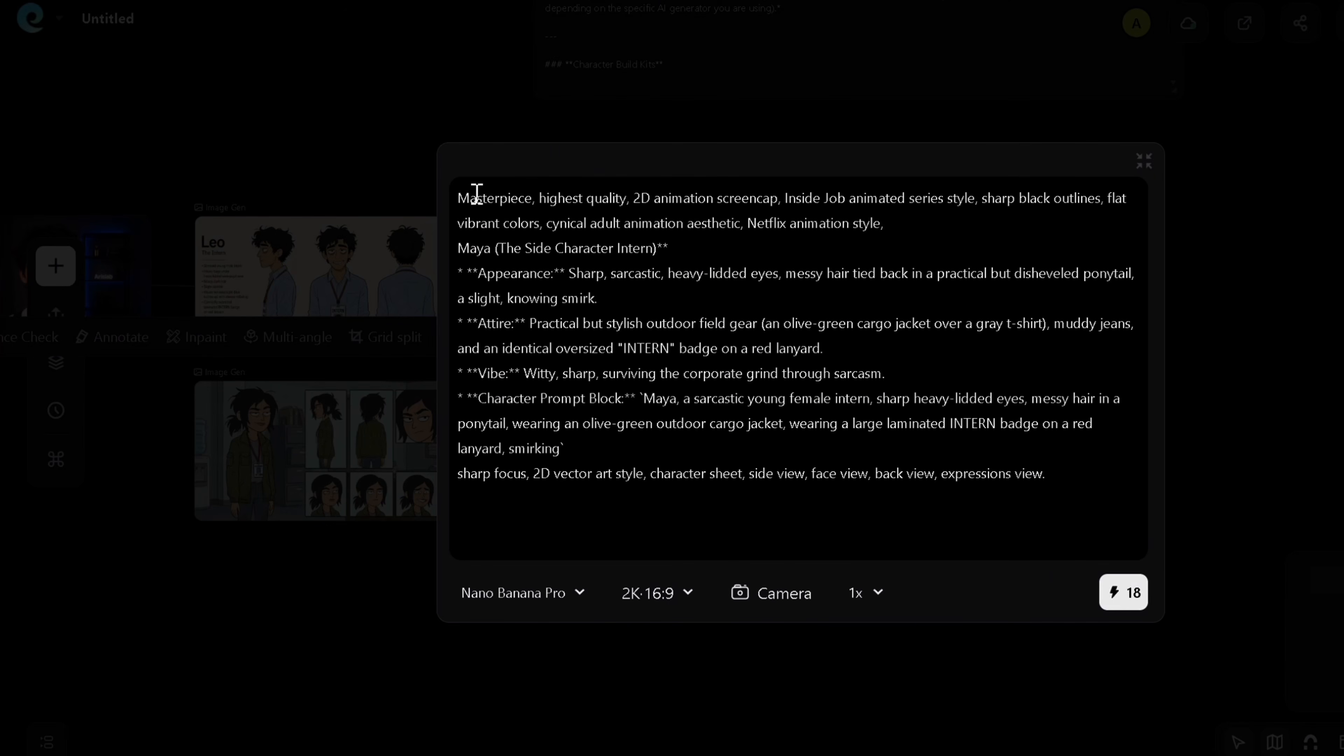
left_click_drag(459, 198, 880, 217)
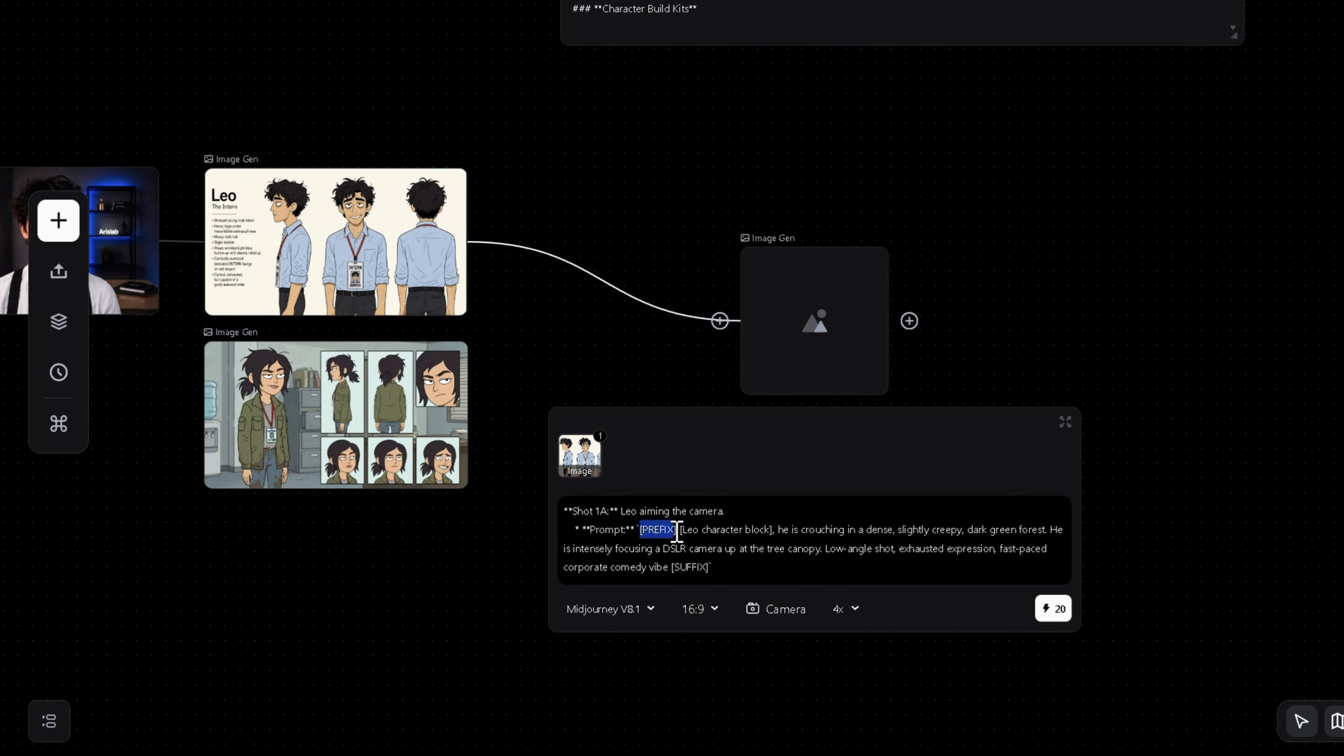
type("Masterpiece, highest quality, 2D animation screencap, Inside Job animated series style, sharp black outlines, flat vibrant colors, cynical adult animation aesthetic, Netflix animation style,")
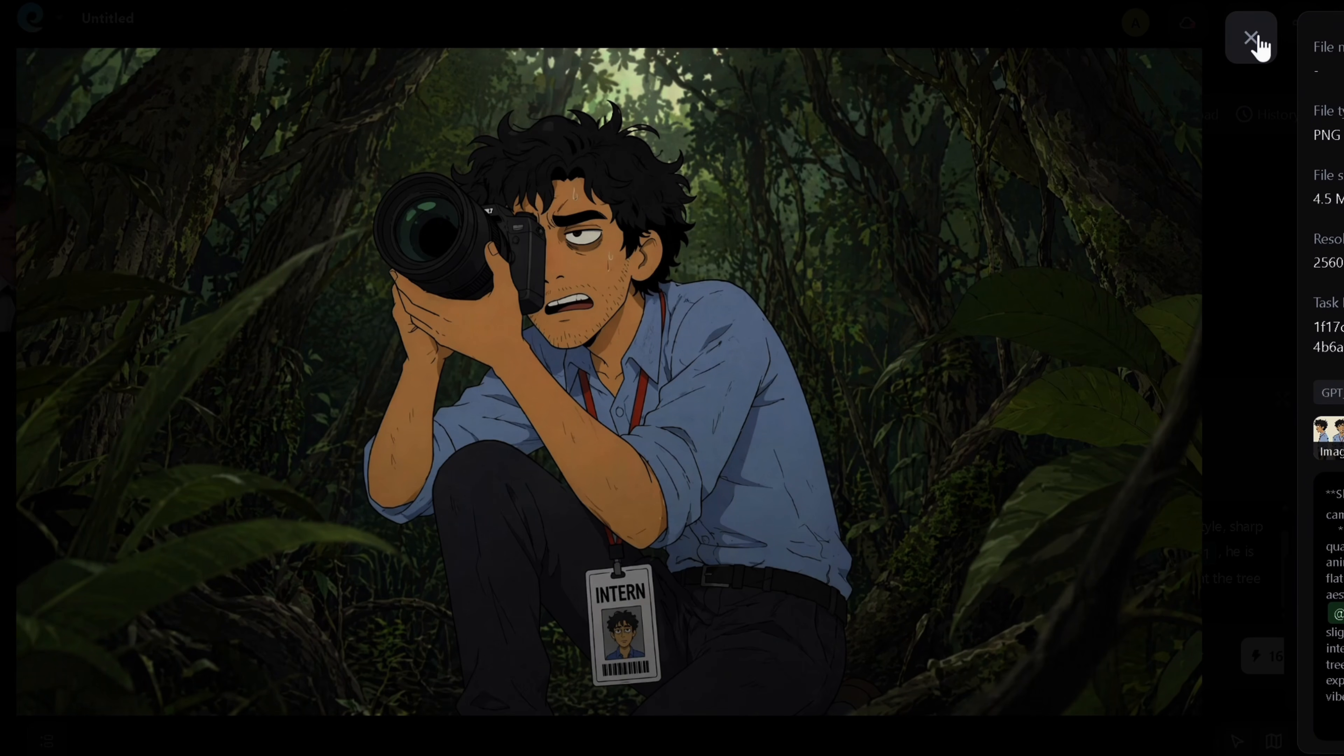
left_click(1250, 37)
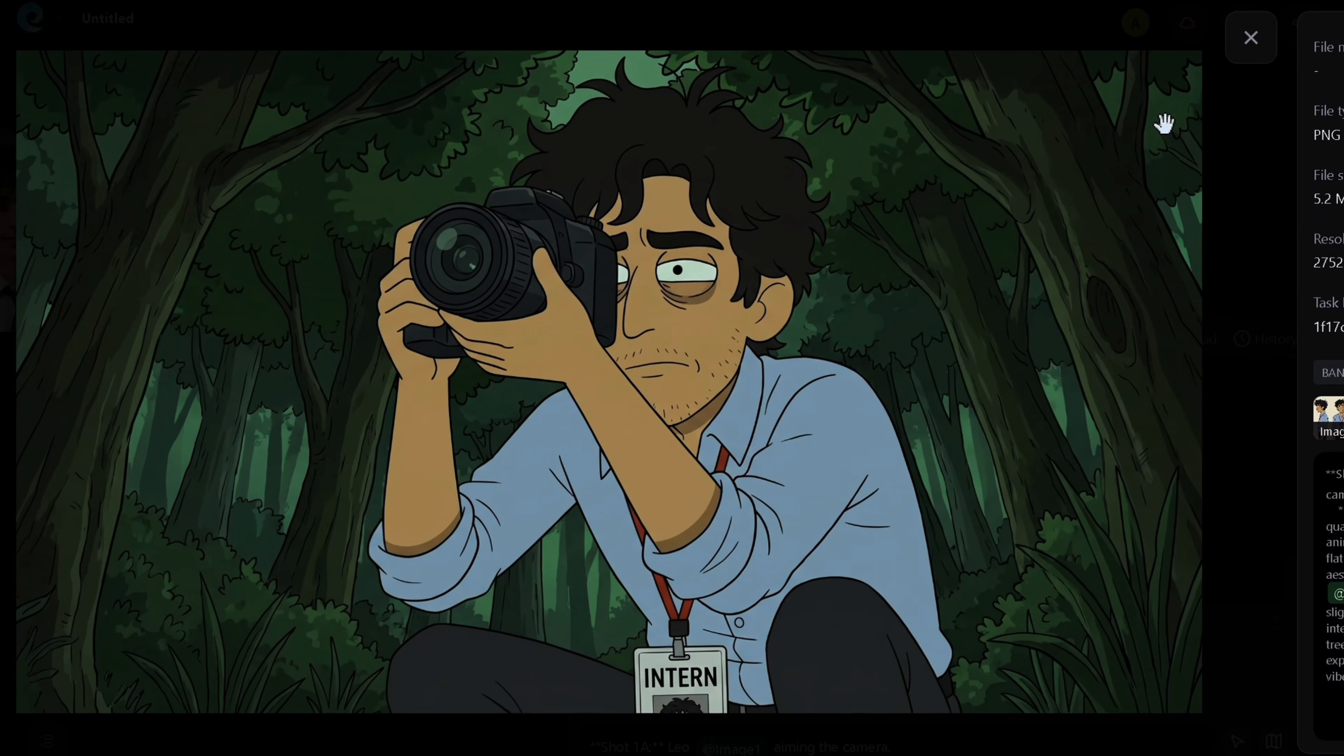
left_click(1251, 37)
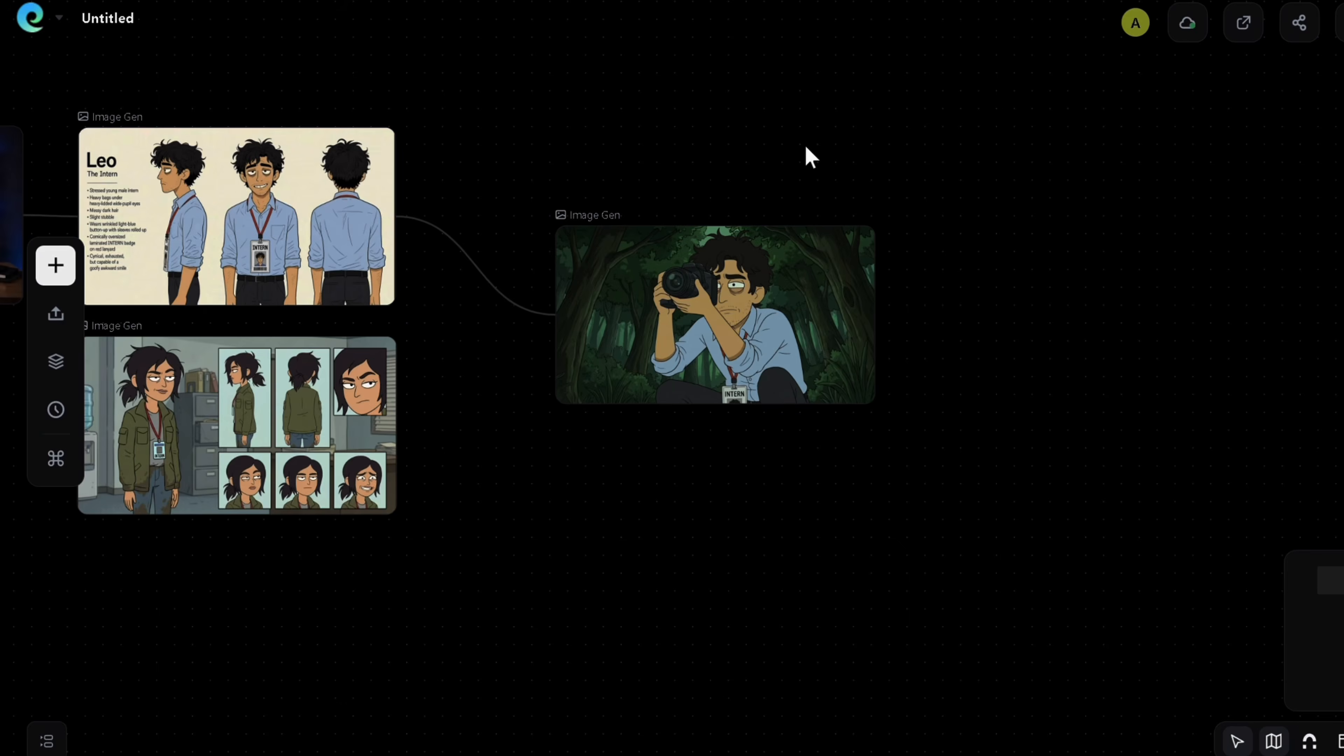
Add a video node linked to the Shot 1A image and both character sheets, and copy the Scene 1 shot prompts for it
left_click_drag(1072, 377, 1072, 377)
left_click(1130, 530)
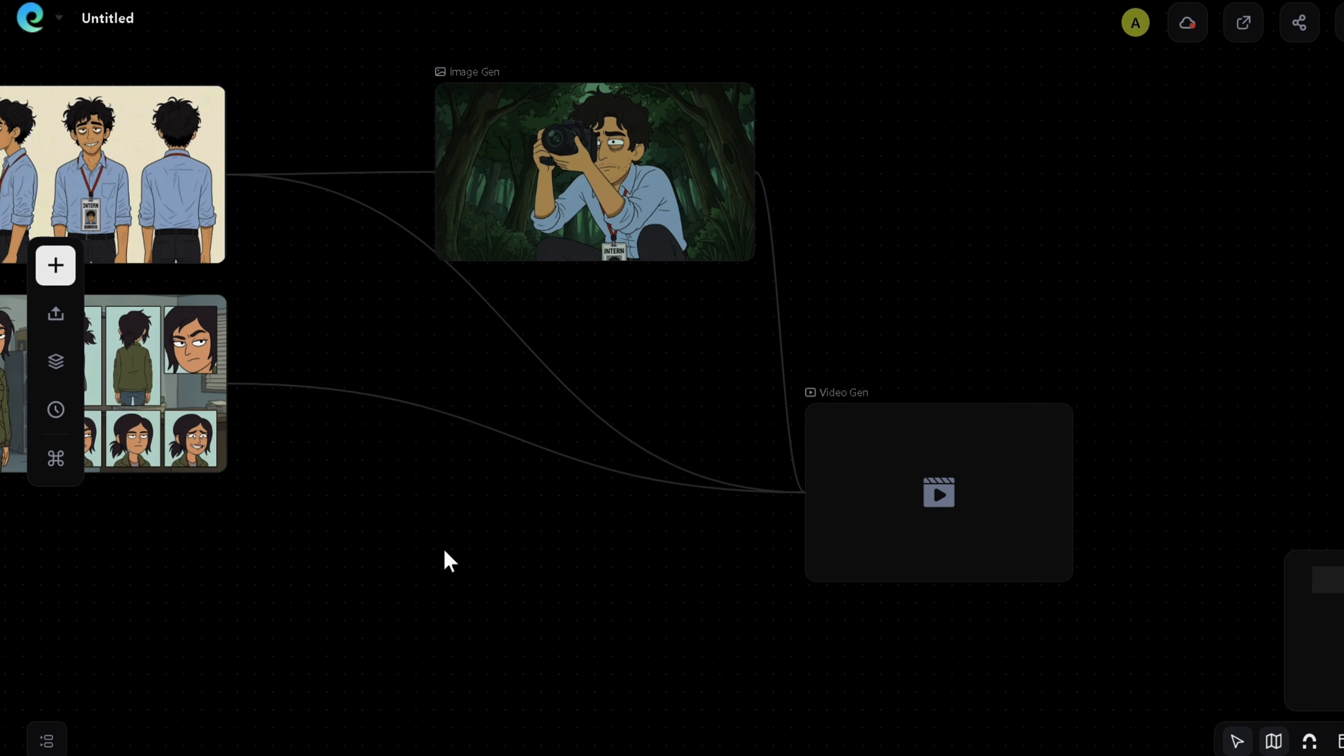
scroll(445, 552, "up", 10)
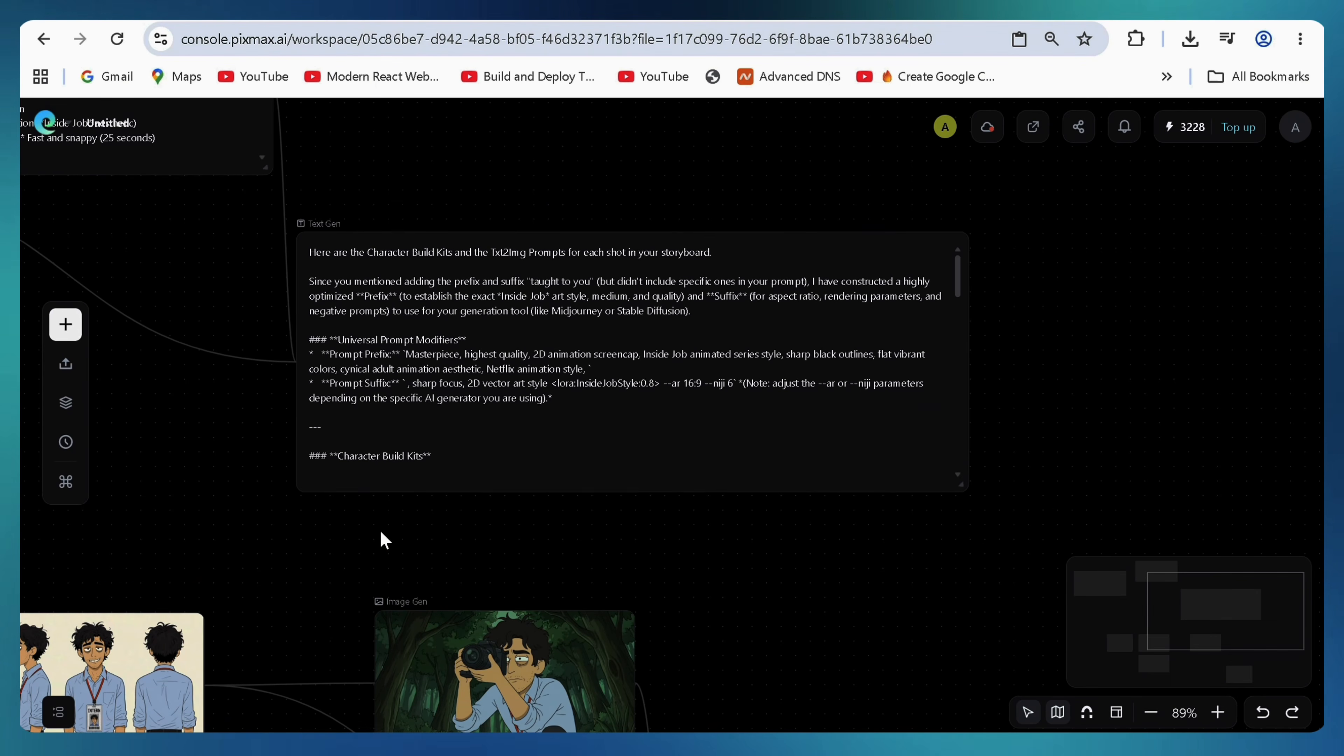
left_click(338, 349)
scroll(339, 349, "down", 10)
left_click_drag(309, 276, 399, 399)
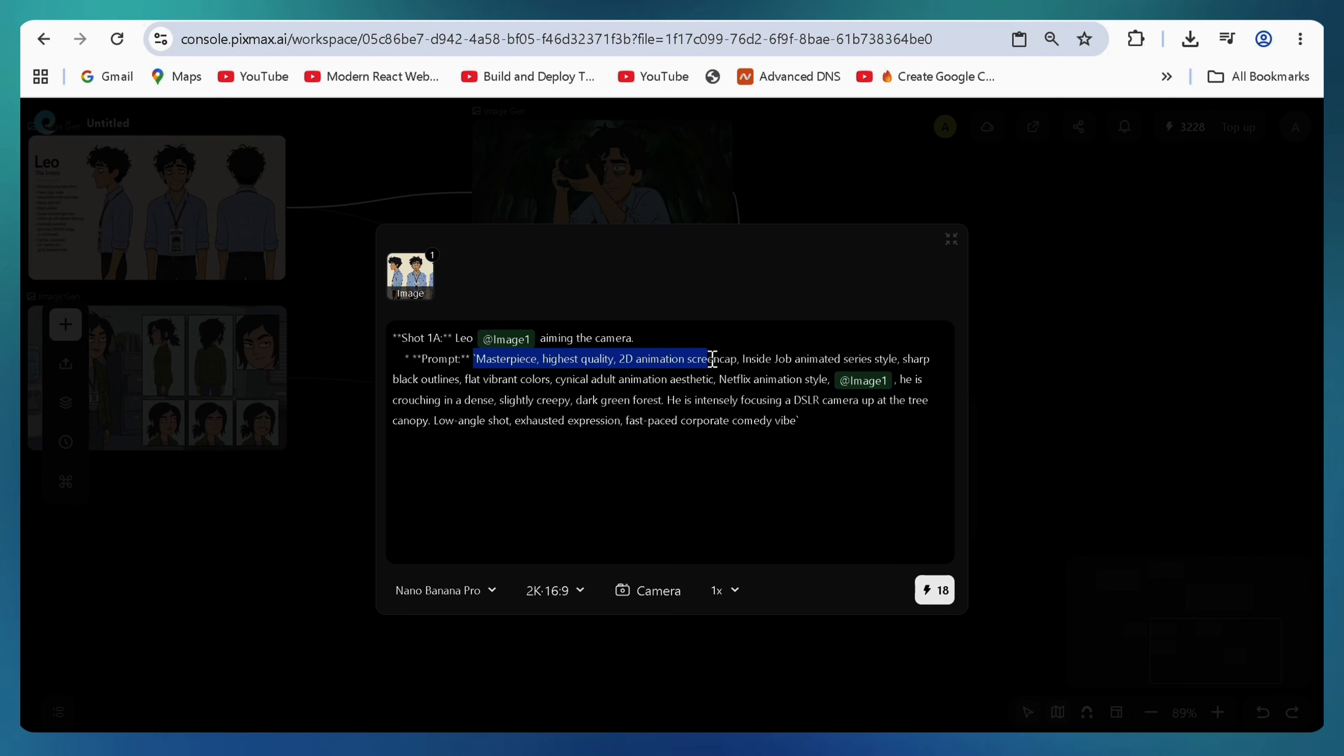
Replace the prefix and Leo placeholders in the Scene 1 prompts with the style text and image references, and generate the 720P video with Seedance 2.0
left_click_drag(711, 360, 830, 371)
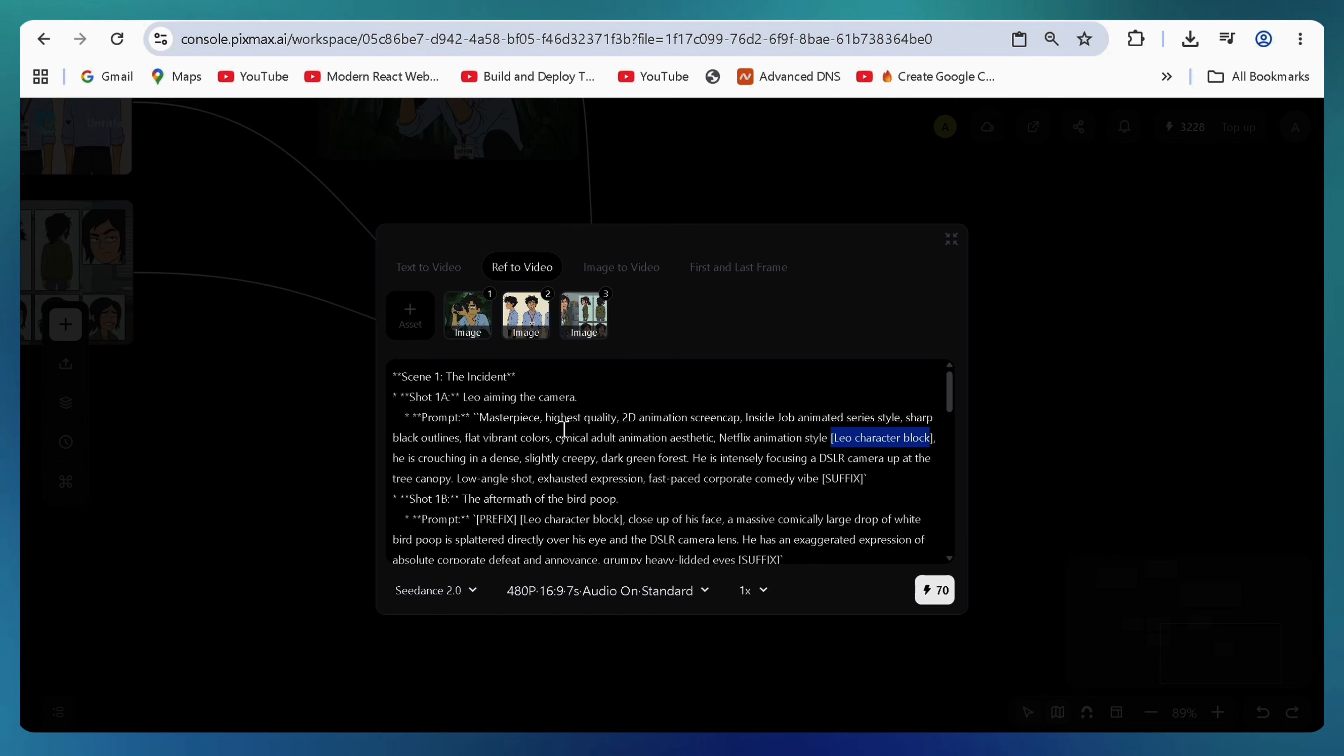
type("@, he is")
key("Down")
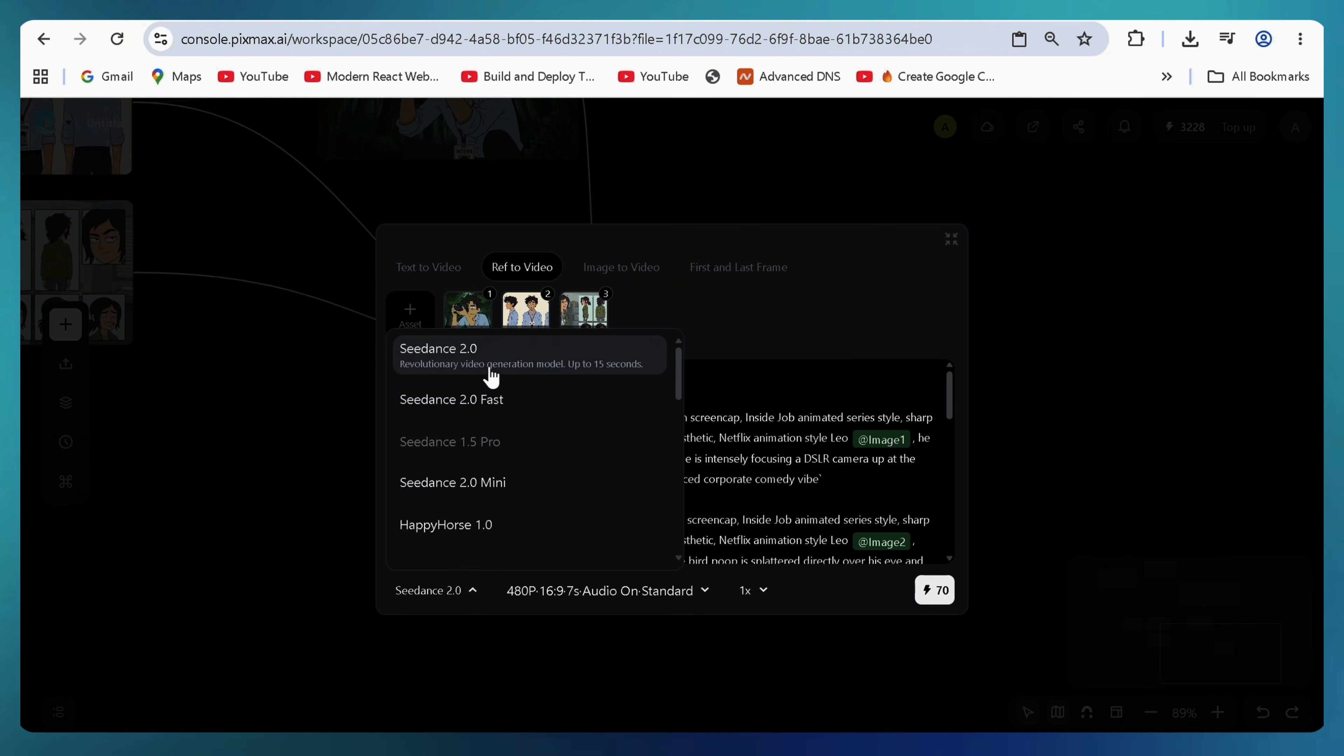
left_click(492, 367)
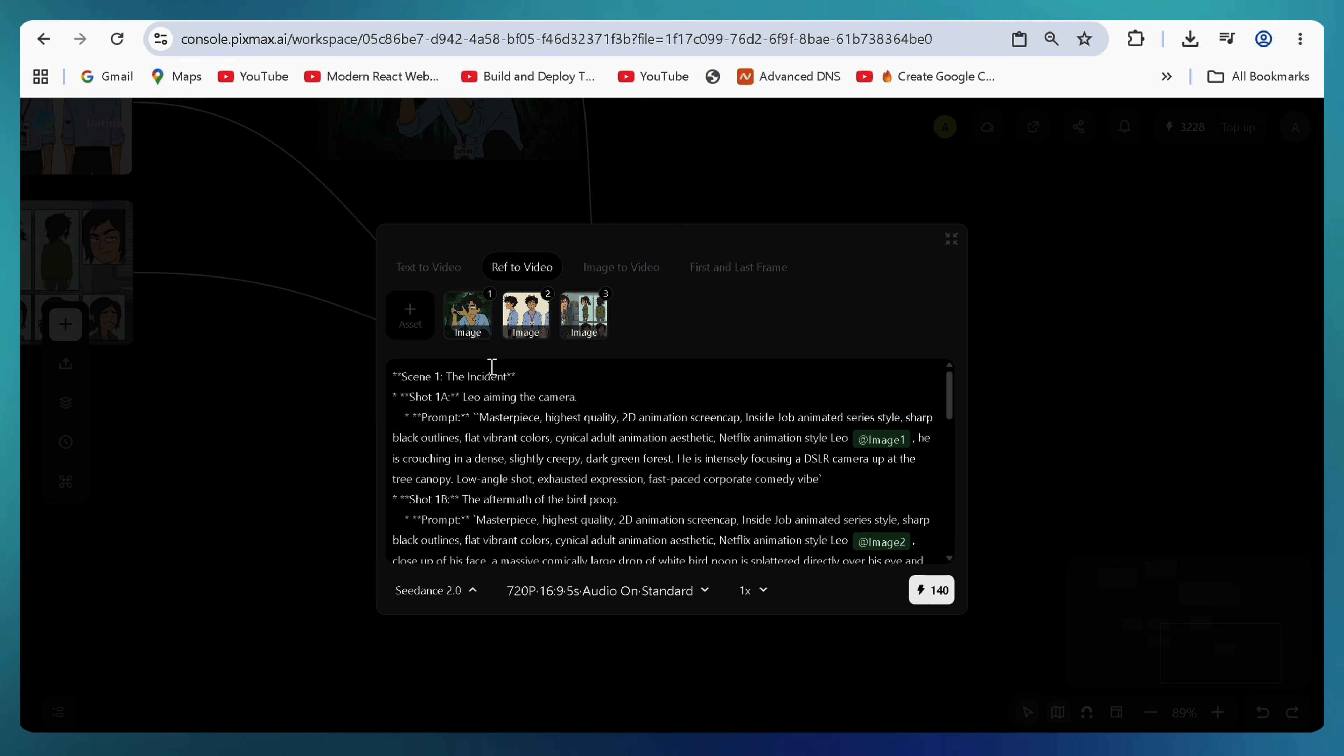
left_click(915, 598)
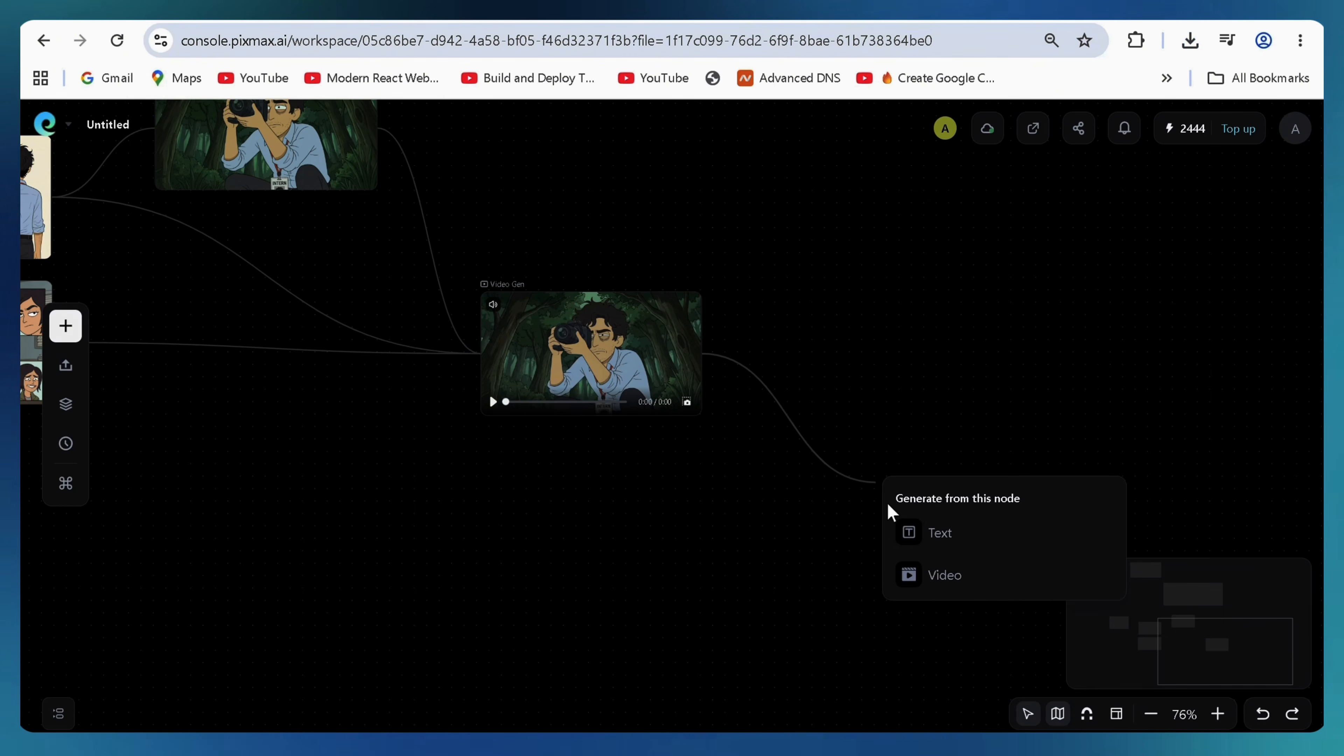
Add a second video node generated from the Scene 1 video and link both character sheets to it
left_click(944, 570)
left_click_drag(249, 209, 1001, 523)
left_click_drag(267, 347, 887, 519)
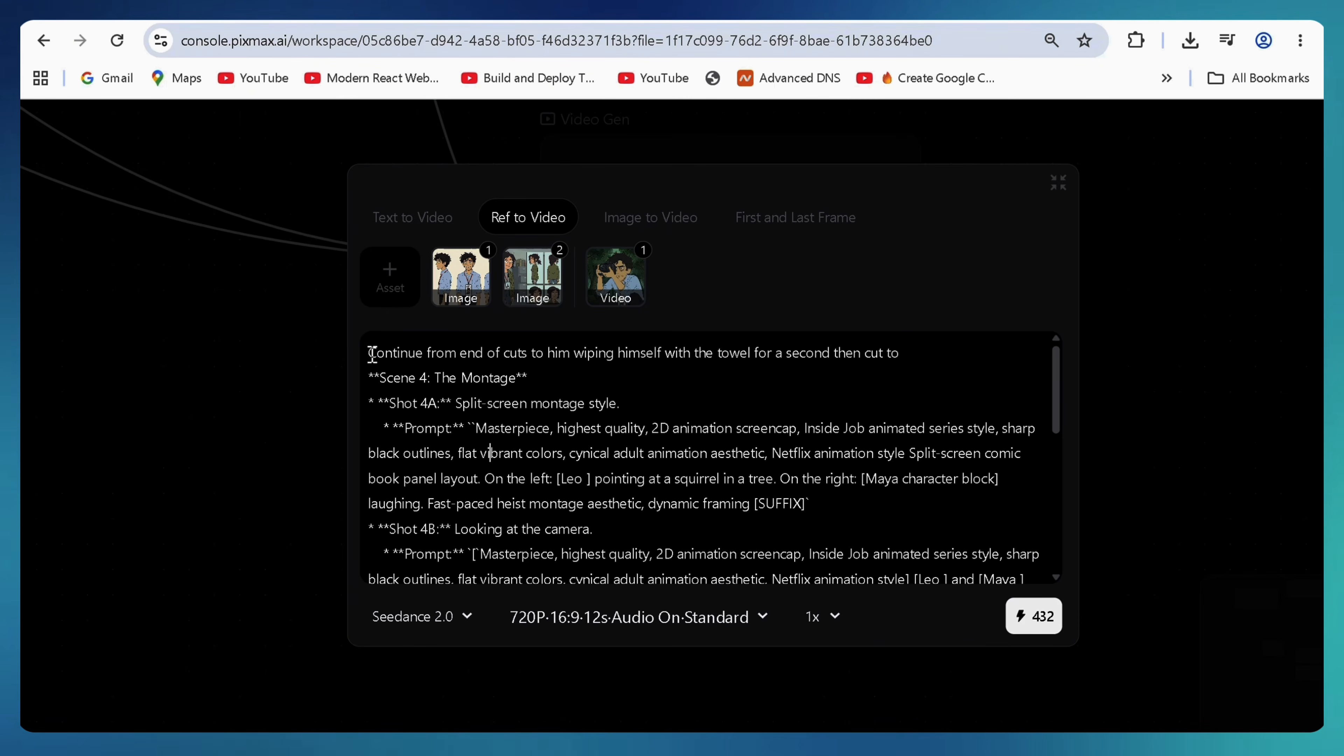
left_click_drag(369, 353, 836, 353)
left_click(902, 353)
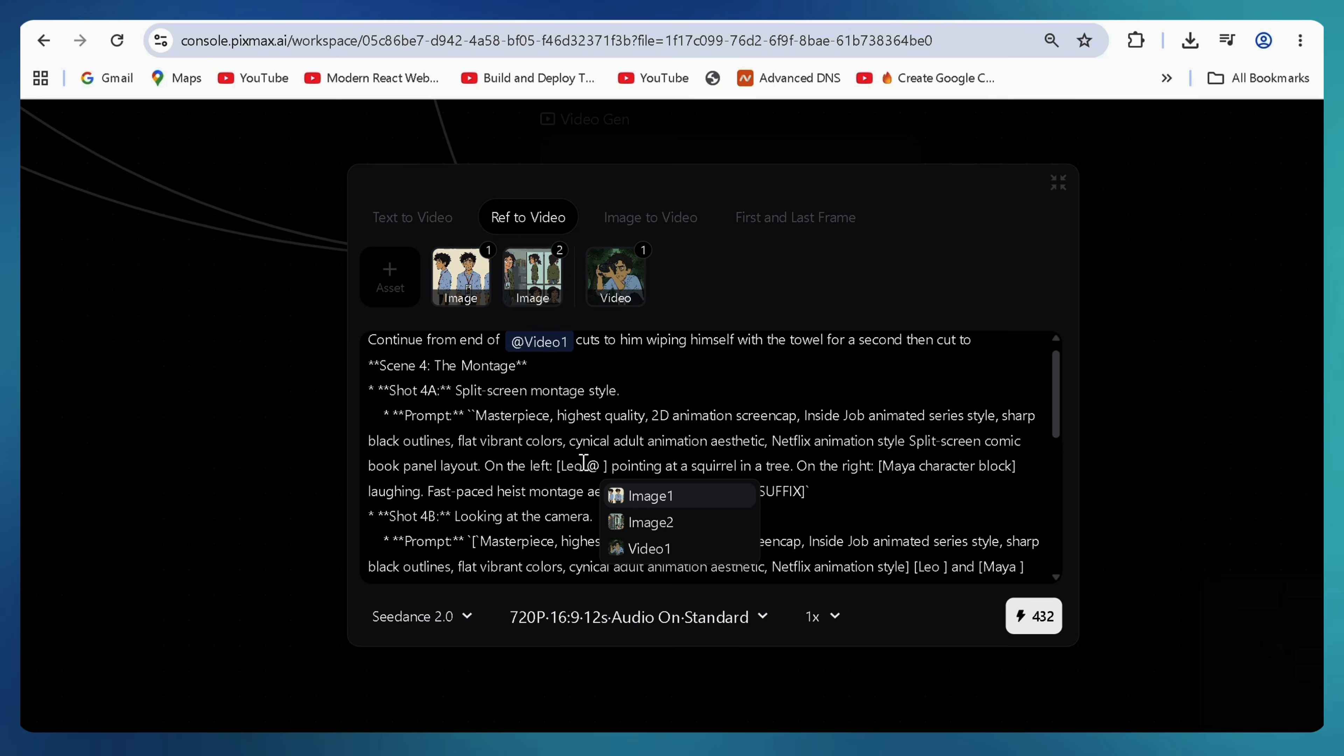
left_click(643, 491)
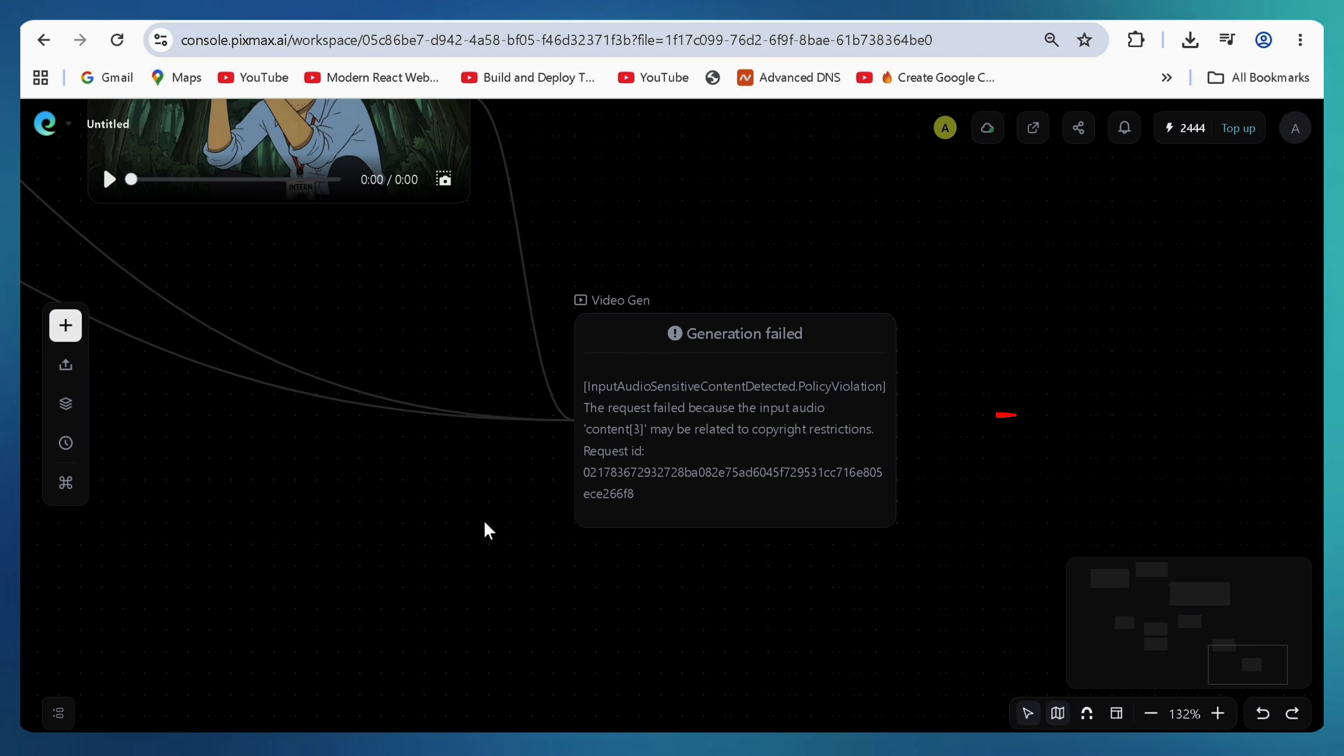
Run the compliance verification on the Scene 1 video
scroll(654, 447, "right", 2)
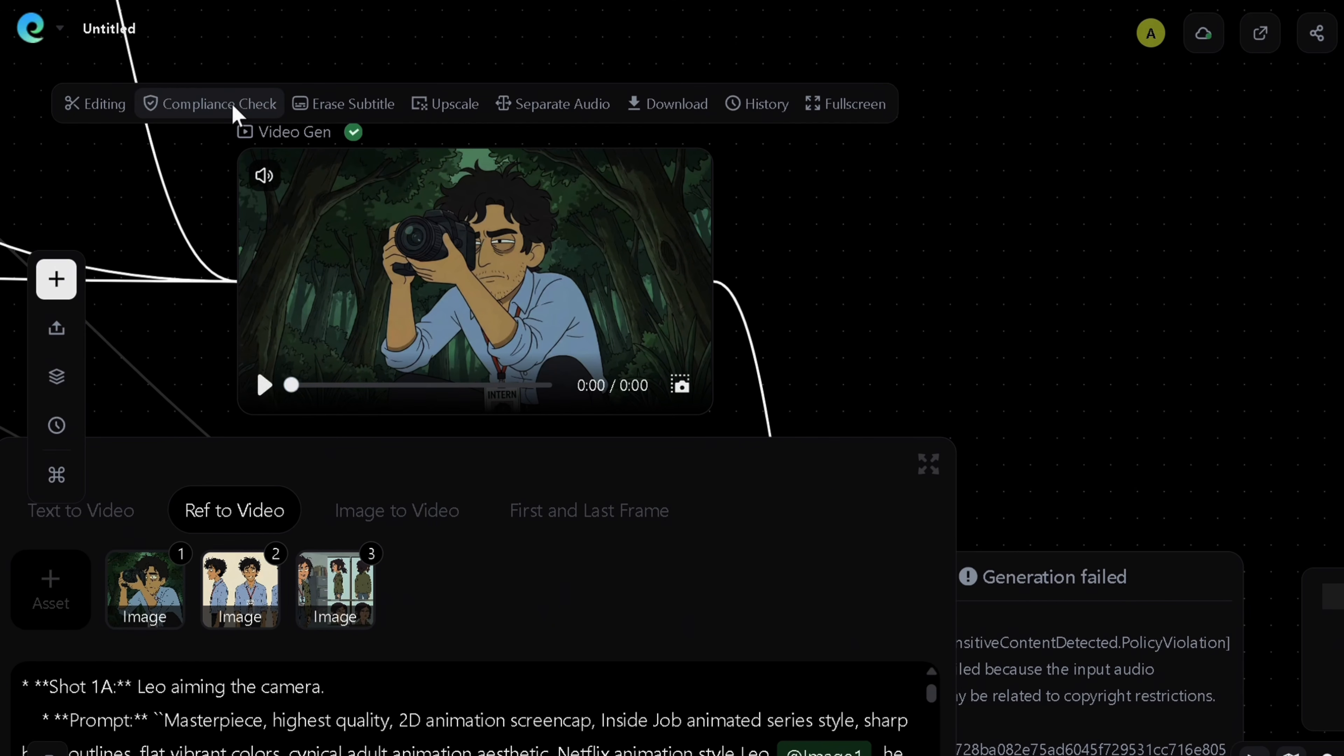
left_click(234, 111)
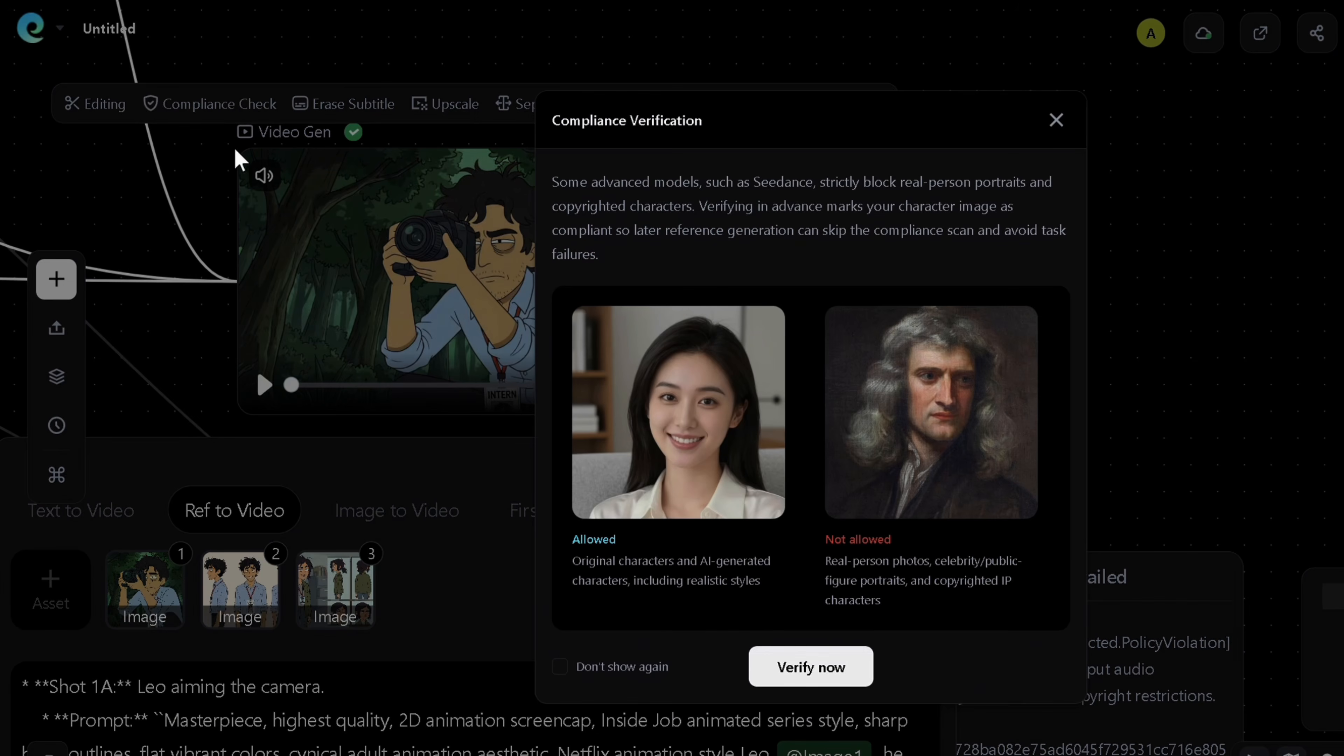
left_click(780, 583)
Separate the audio from the Scene 1 video and link the silent copy to the failed Scene 4 video node
left_click(592, 299)
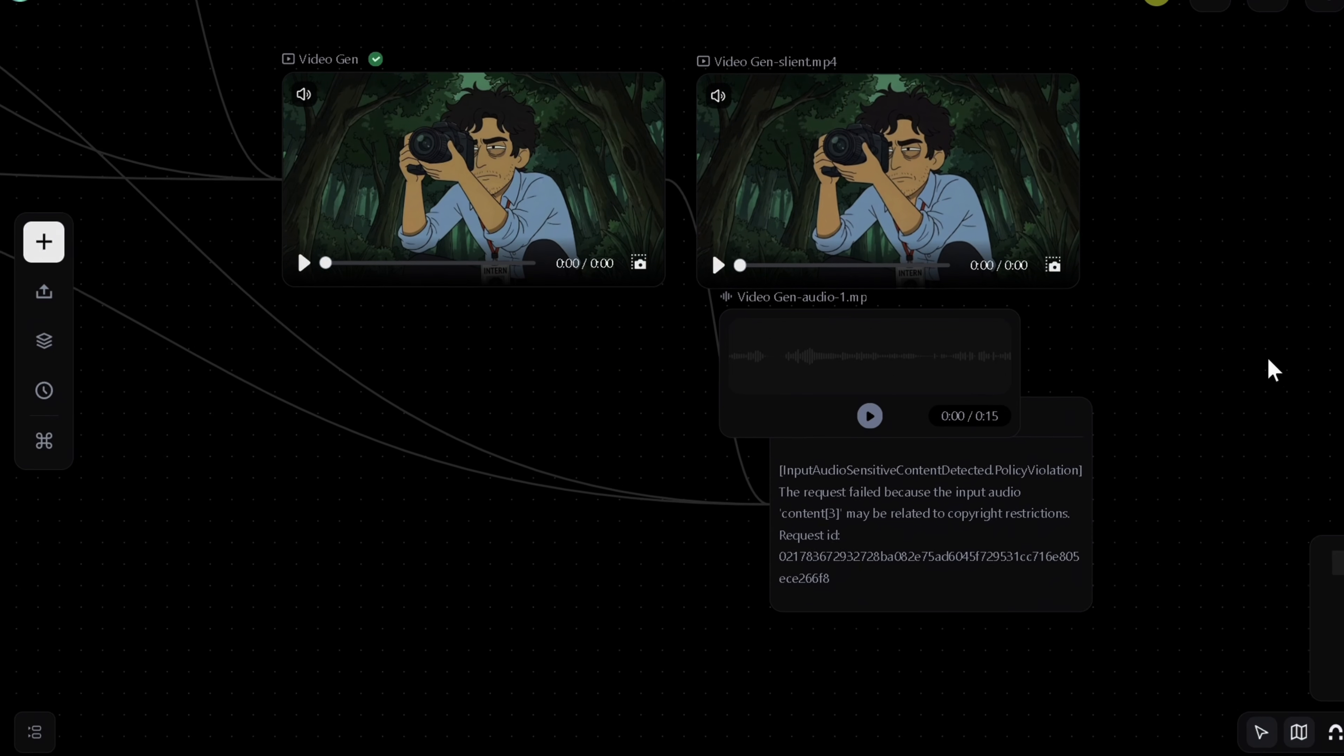
left_click_drag(837, 160, 892, 147)
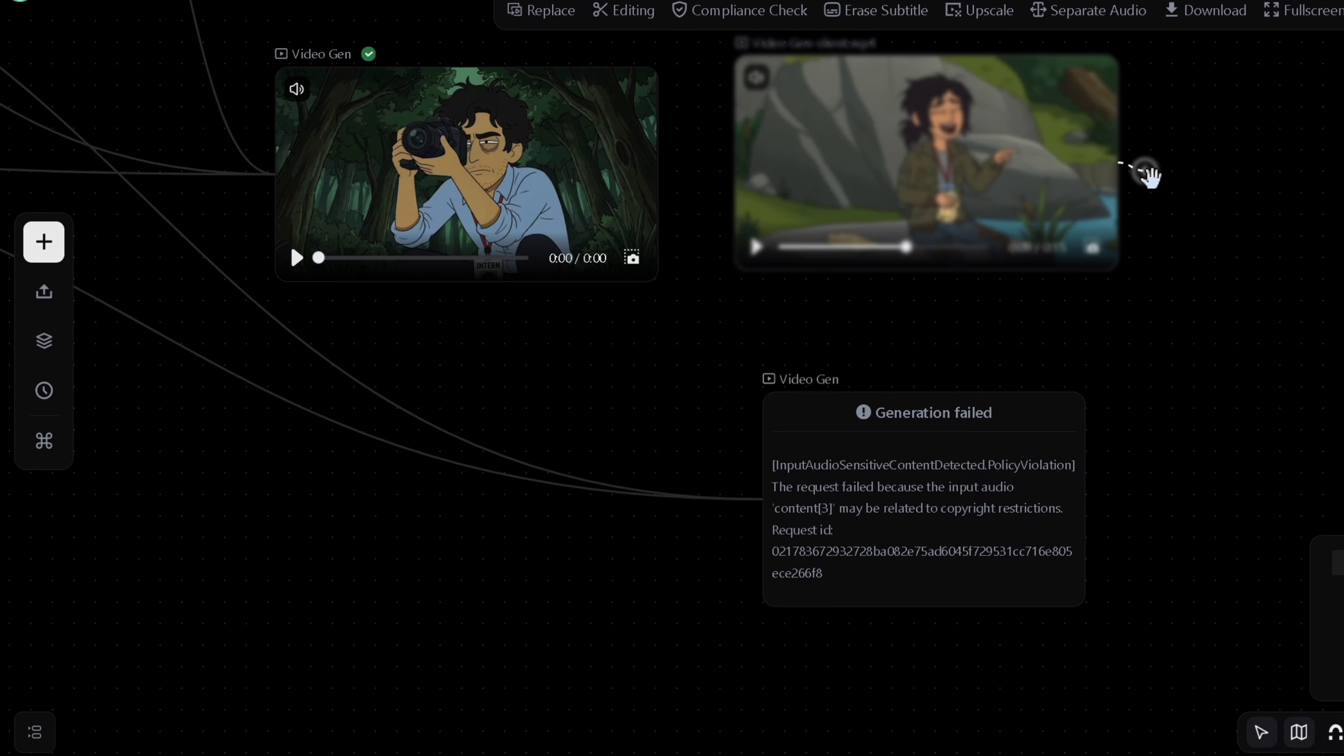
left_click_drag(1138, 171, 732, 498)
left_click(846, 413)
left_click(728, 500)
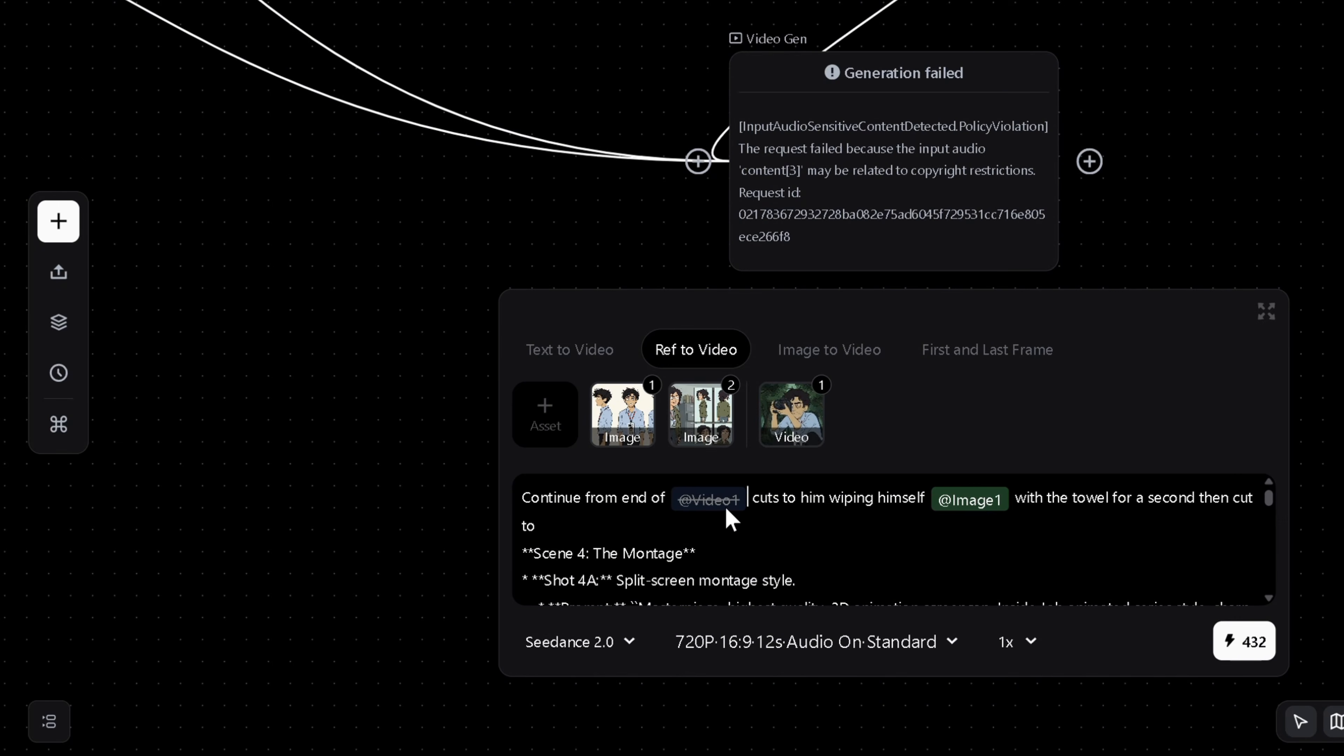
key("BackSpace")
type("@")
left_click(764, 585)
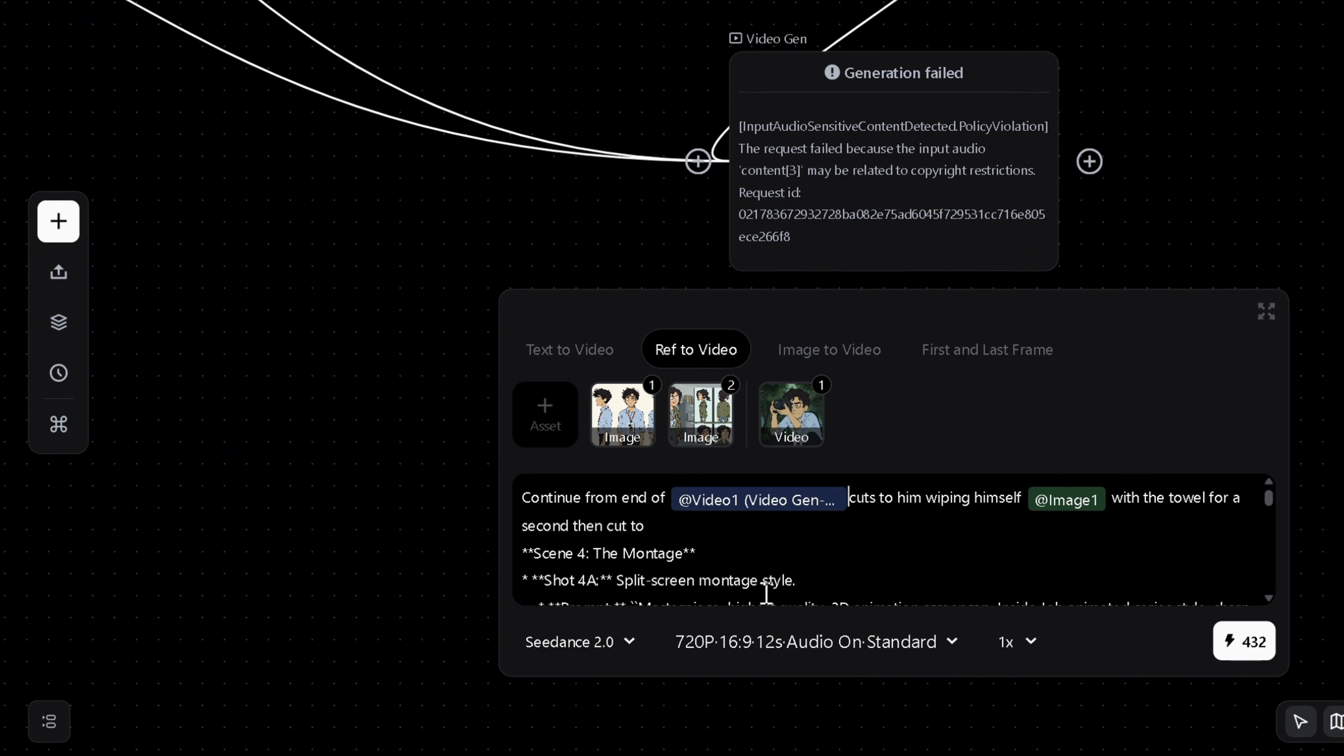
scroll(744, 570, "down", 5)
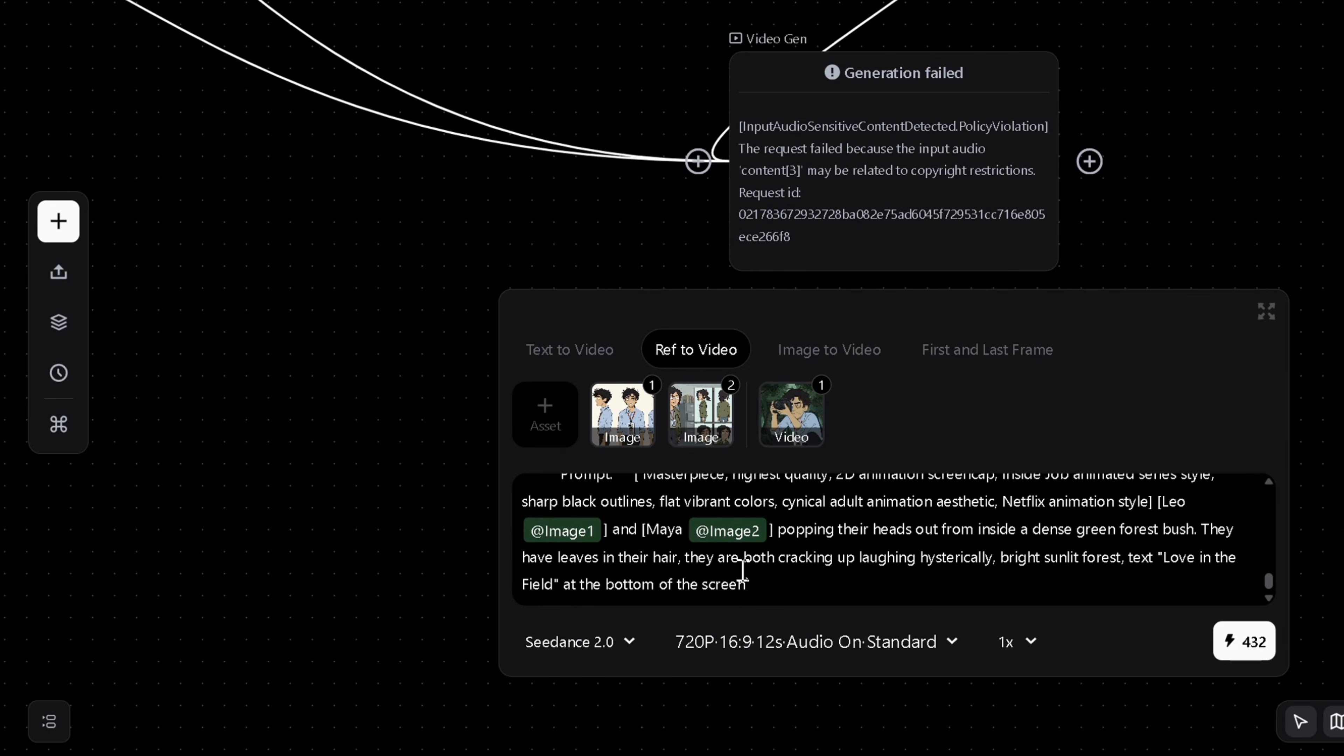
left_click(1247, 661)
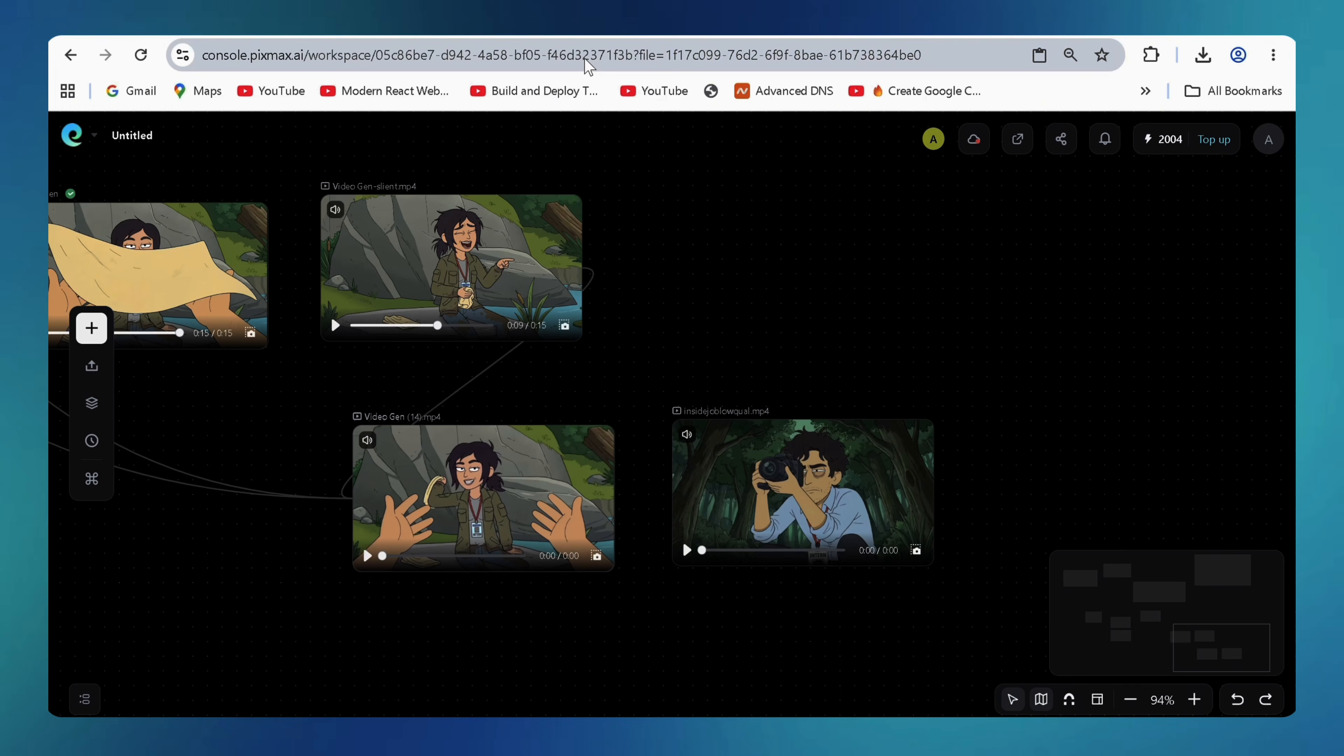
Upscale the insidejoblowqual.mp4 video to 2K
mouse_move(820, 450)
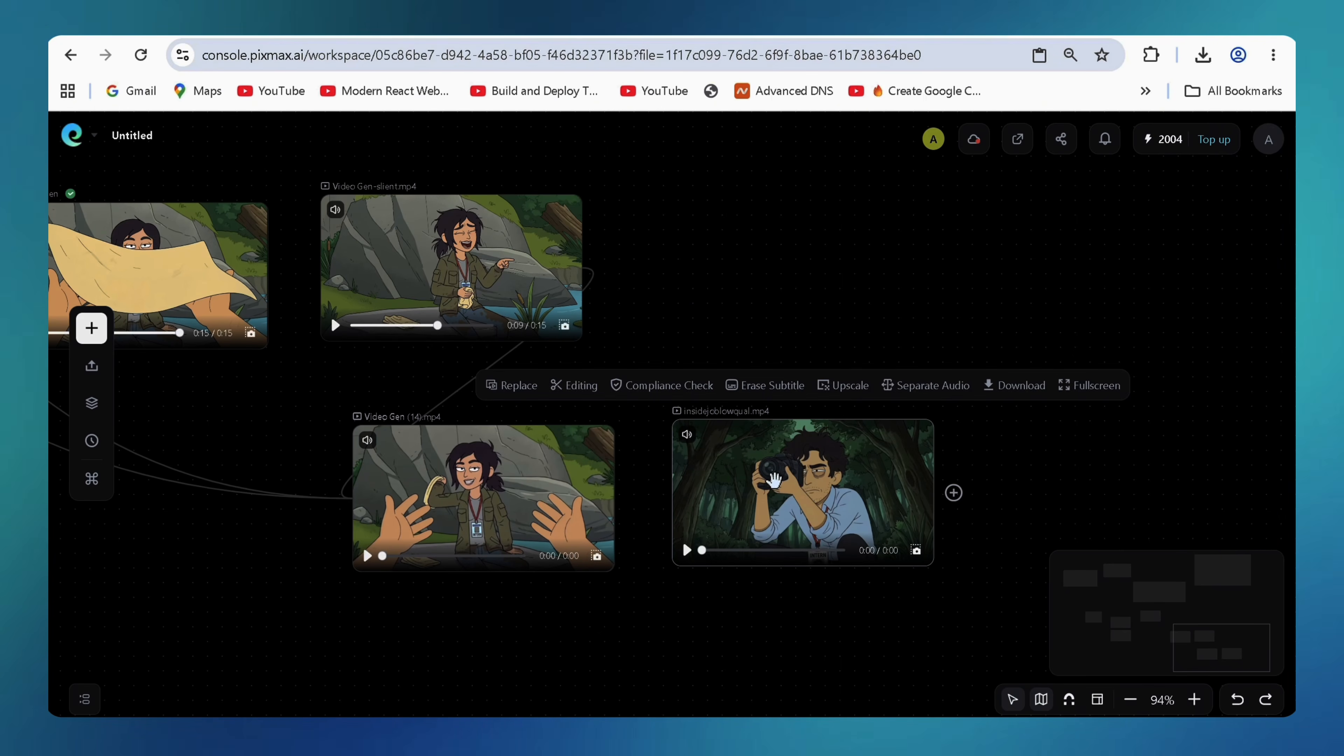
left_click(868, 387)
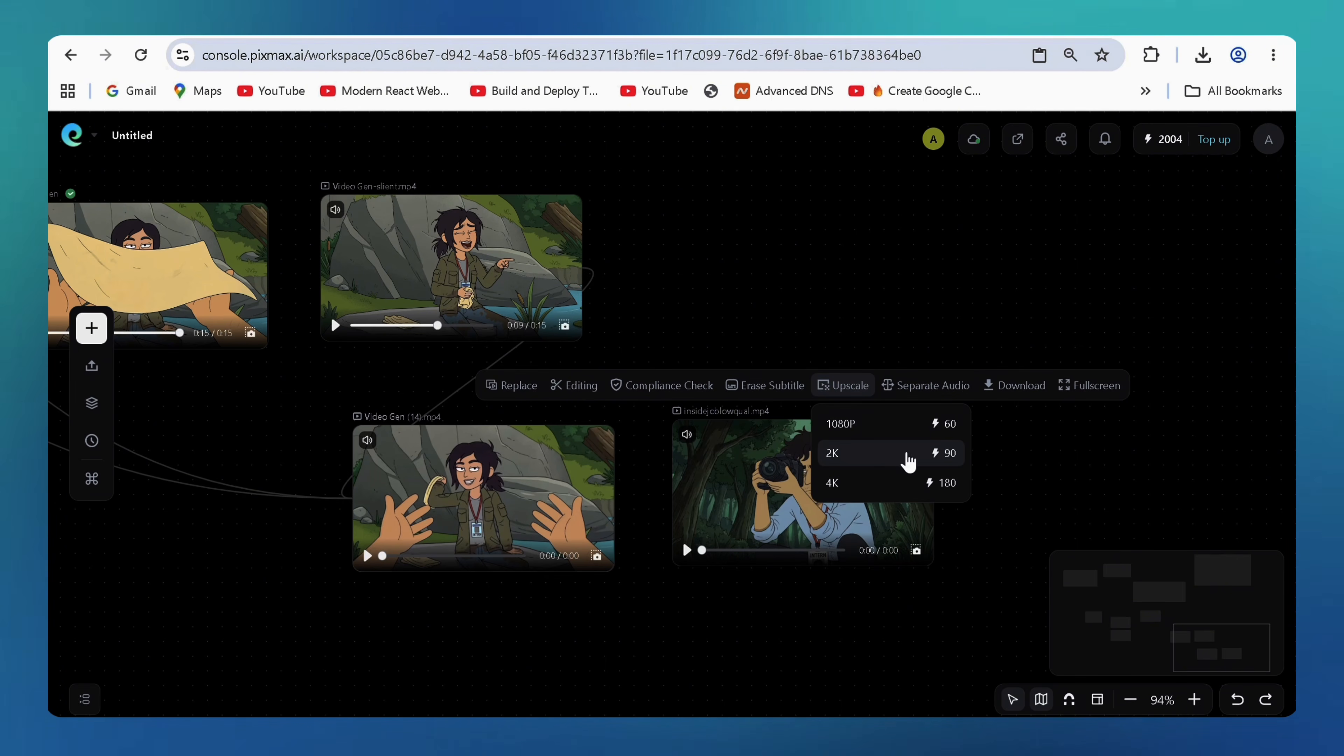
left_click(898, 465)
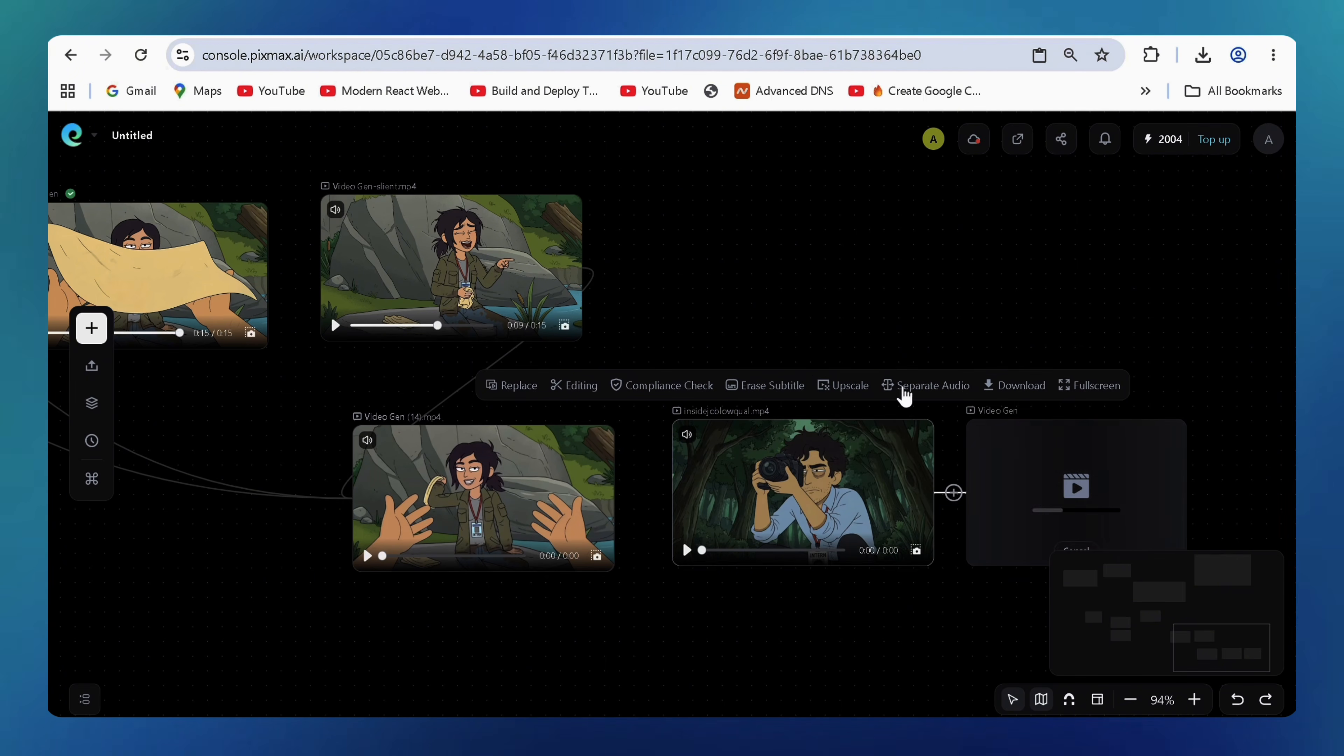